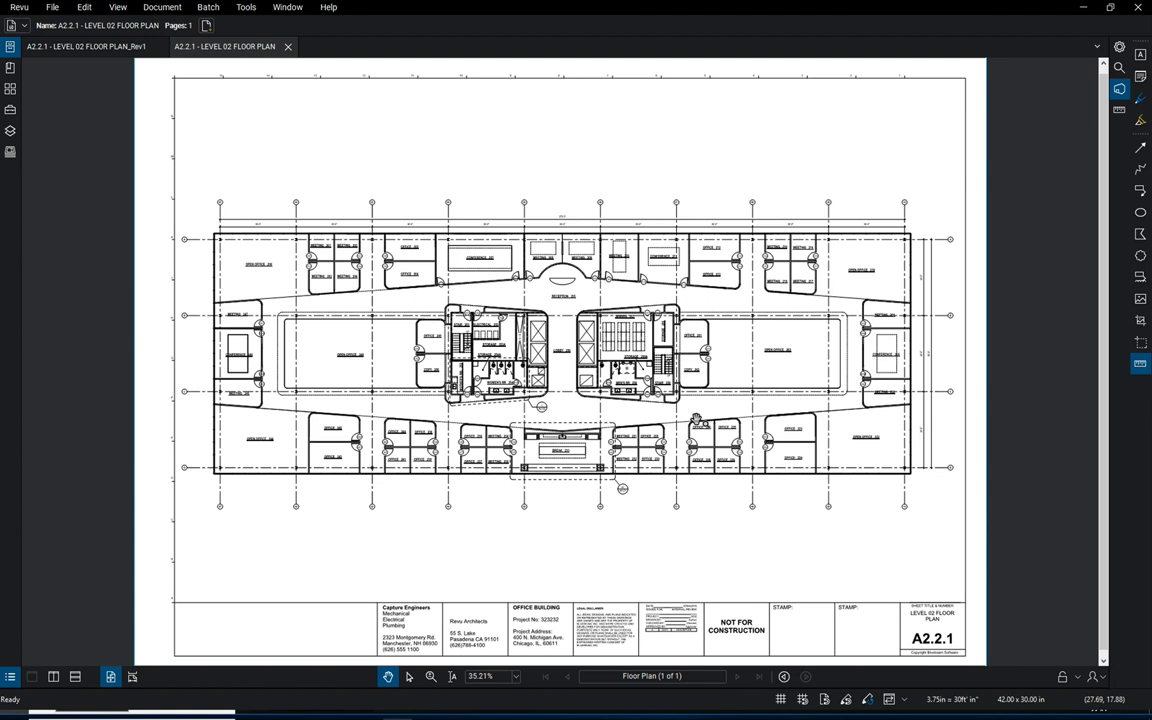
Step: Examine the original and Rev1 level 02 floor plans in turn to look for differences by eye
{"action": "left_click", "coordinate": [137, 50]}
{"action": "left_click", "coordinate": [200, 47]}
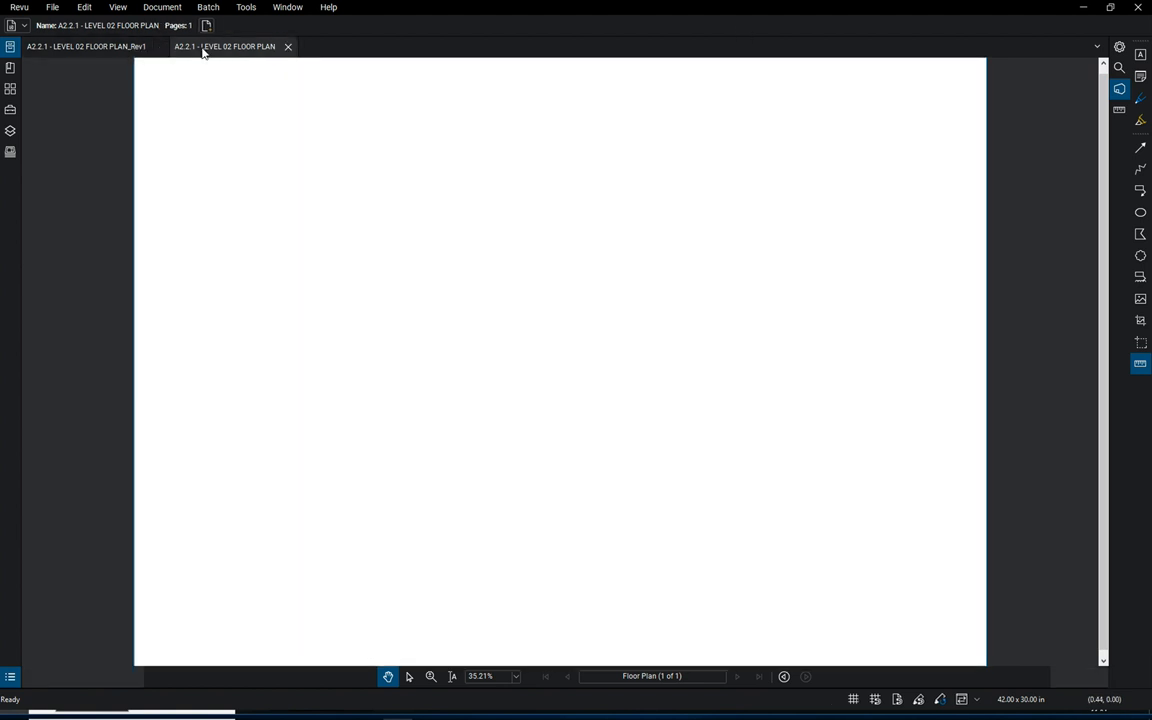
{"action": "left_click", "coordinate": [108, 48]}
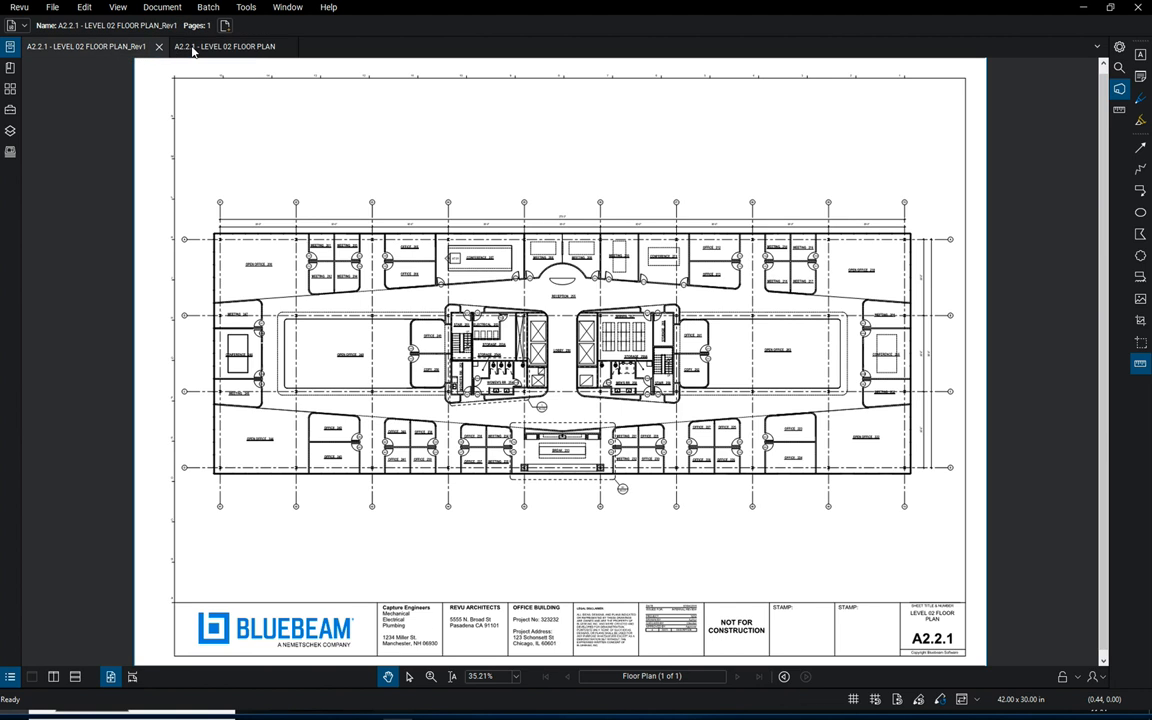
{"action": "left_click", "coordinate": [178, 47]}
{"action": "scroll", "coordinate": [495, 376], "scroll_direction": "up", "scroll_amount": 3}
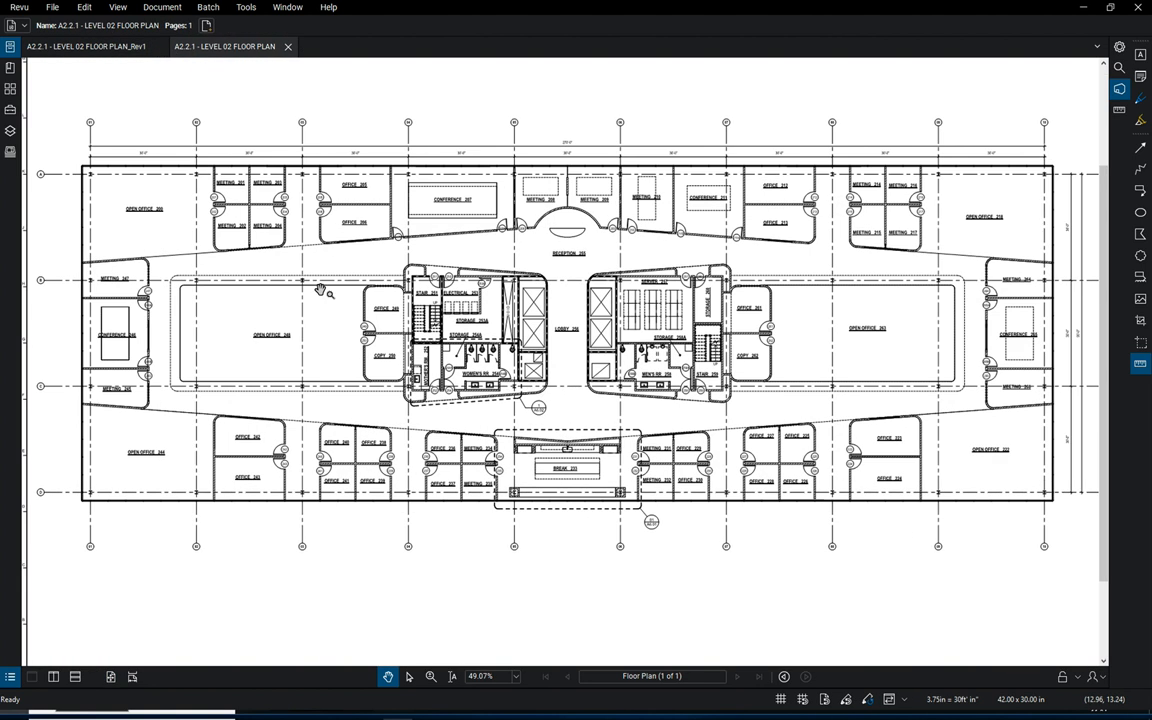
{"action": "scroll", "coordinate": [407, 325], "scroll_direction": "up", "scroll_amount": 2}
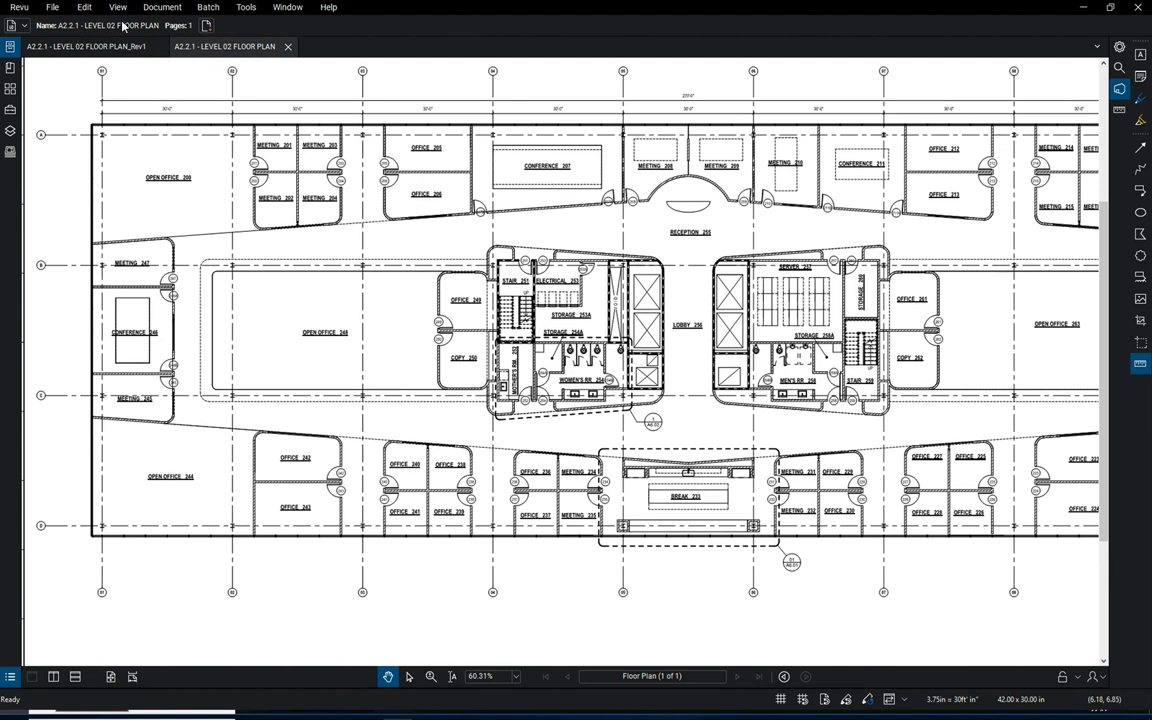
{"action": "left_click", "coordinate": [113, 48]}
{"action": "left_click", "coordinate": [229, 48]}
Step: Split the workspace vertically and show the Rev1 floor plan beside the original, enlarged around the building core
{"action": "left_click", "coordinate": [54, 677]}
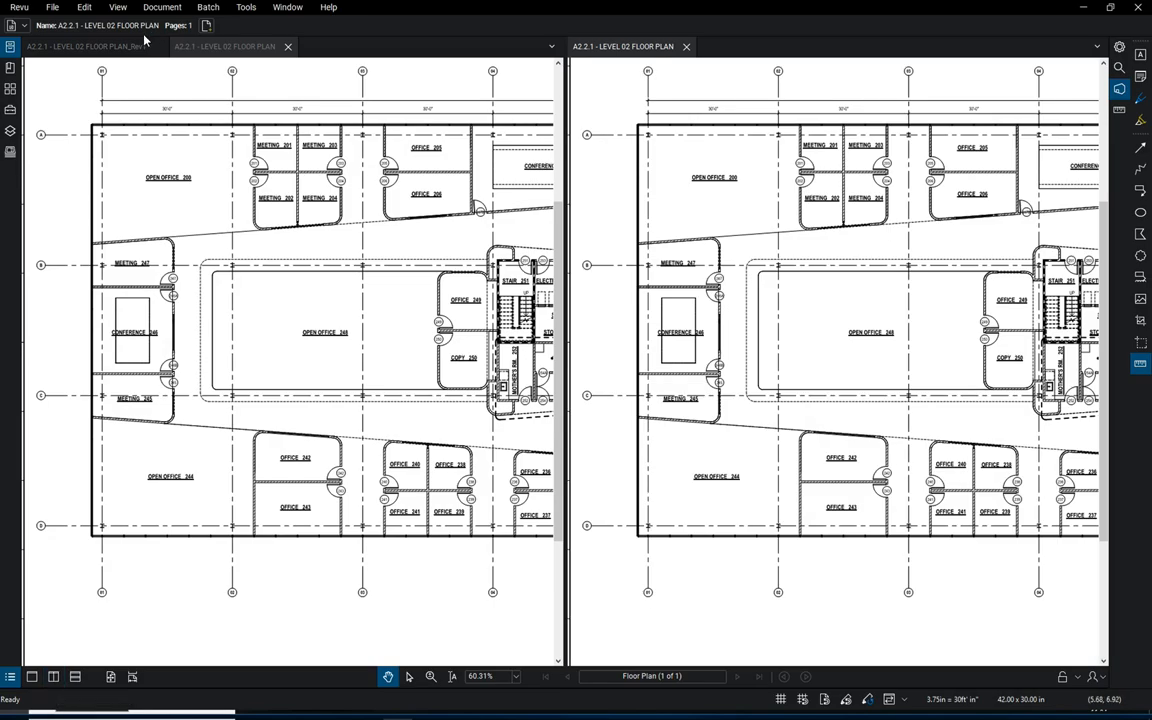
{"action": "left_click", "coordinate": [131, 47]}
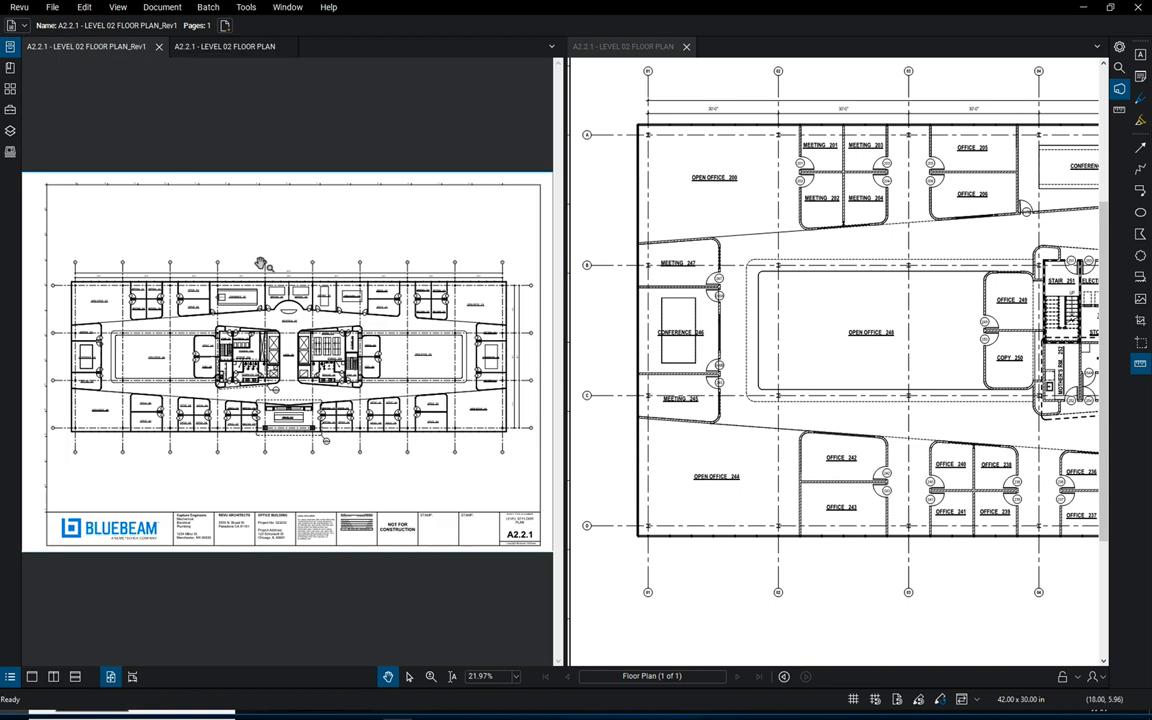
{"action": "scroll", "coordinate": [291, 330], "scroll_direction": "up", "scroll_amount": 5}
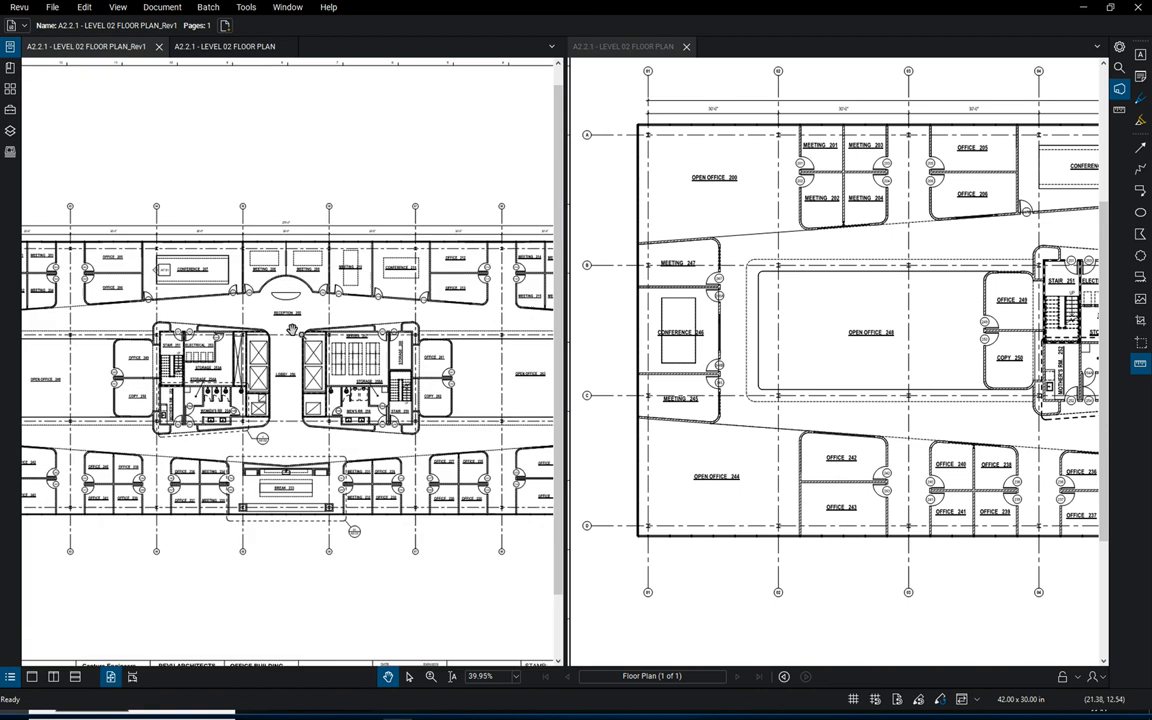
{"action": "left_click_drag", "start_coordinate": [350, 420], "coordinate": [363, 401]}
{"action": "scroll", "coordinate": [364, 409], "scroll_direction": "up", "scroll_amount": 1}
Step: Bring the original plan's core rooms into view and synchronize the views of both panes
{"action": "left_click_drag", "start_coordinate": [1051, 341], "coordinate": [724, 349]}
{"action": "scroll", "coordinate": [724, 349], "scroll_direction": "up", "scroll_amount": 4}
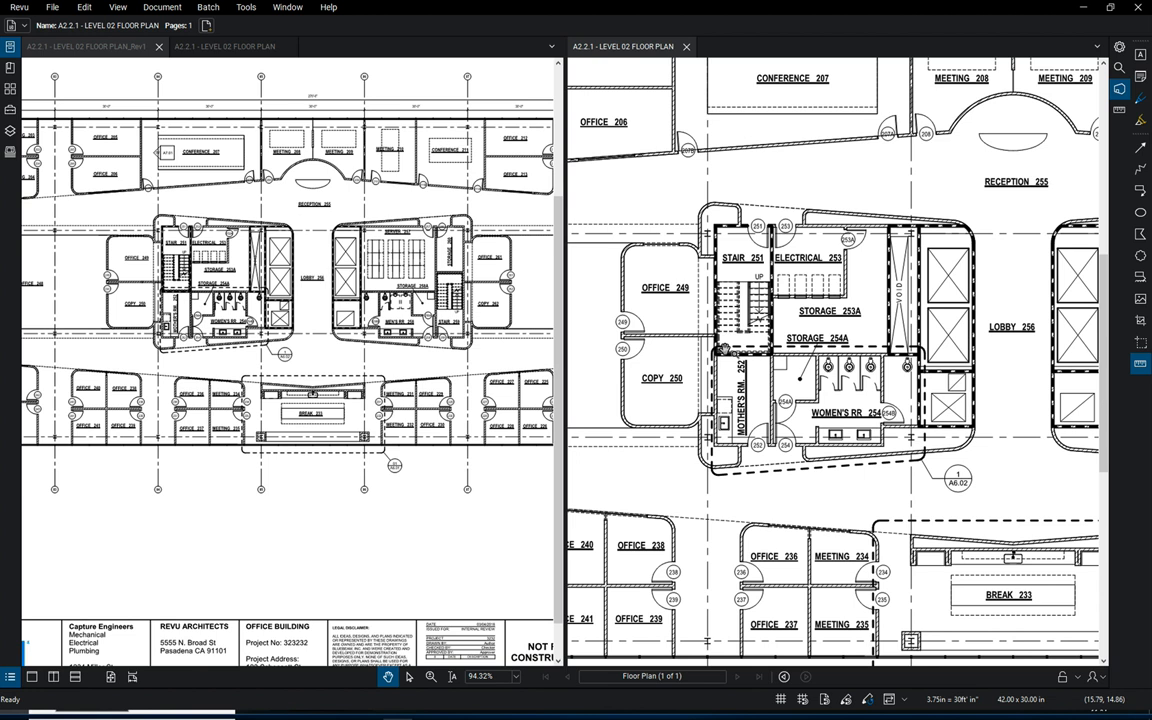
{"action": "left_click_drag", "start_coordinate": [680, 342], "coordinate": [637, 256]}
{"action": "left_click", "coordinate": [889, 699]}
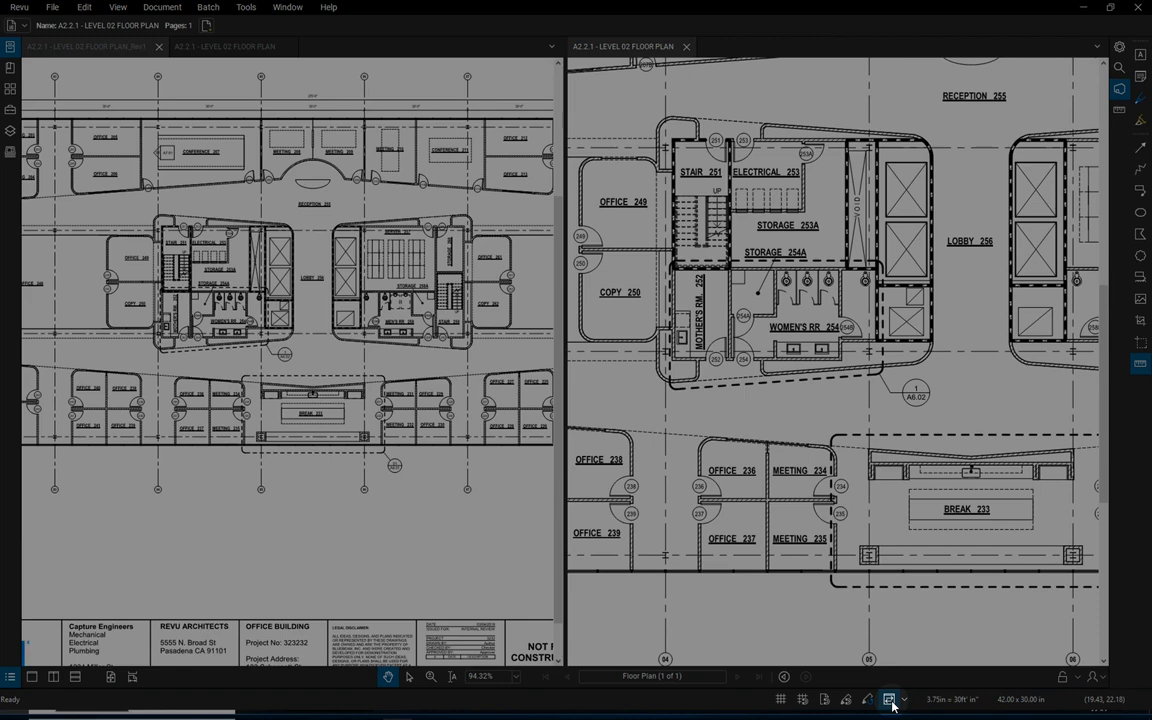
{"action": "left_click", "coordinate": [890, 701]}
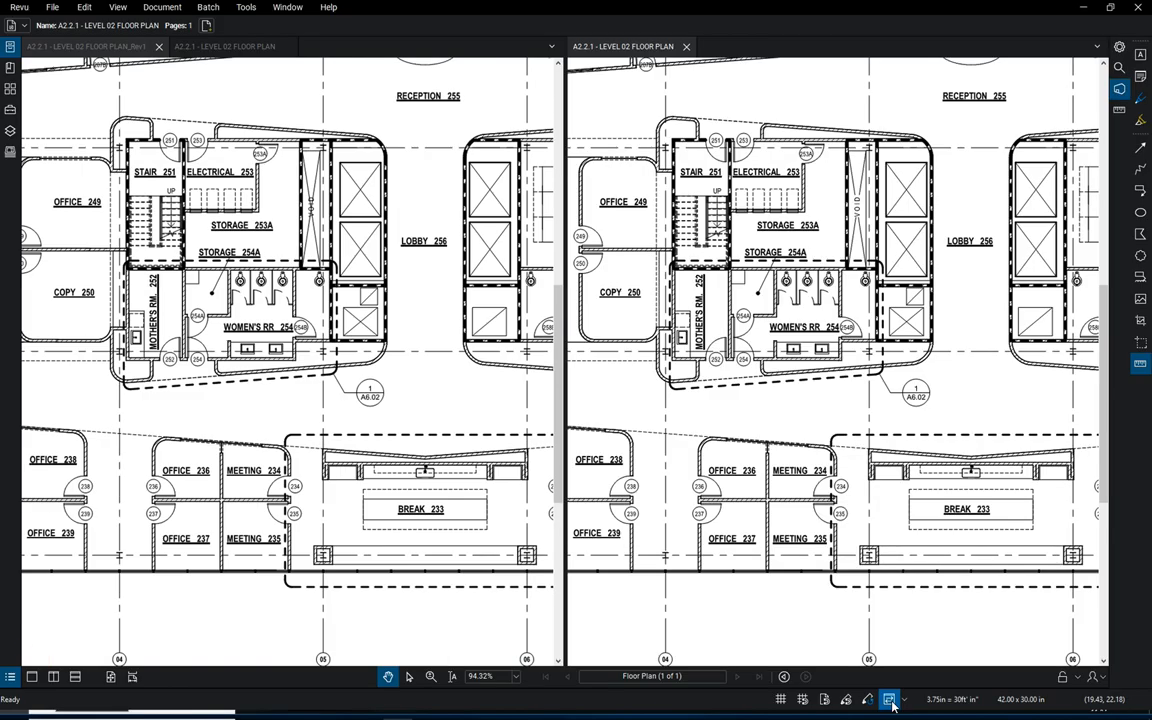
Step: Examine the stair, storage and women's restroom area side by side in the synchronized panes
{"action": "scroll", "coordinate": [179, 269], "scroll_direction": "up", "scroll_amount": 3}
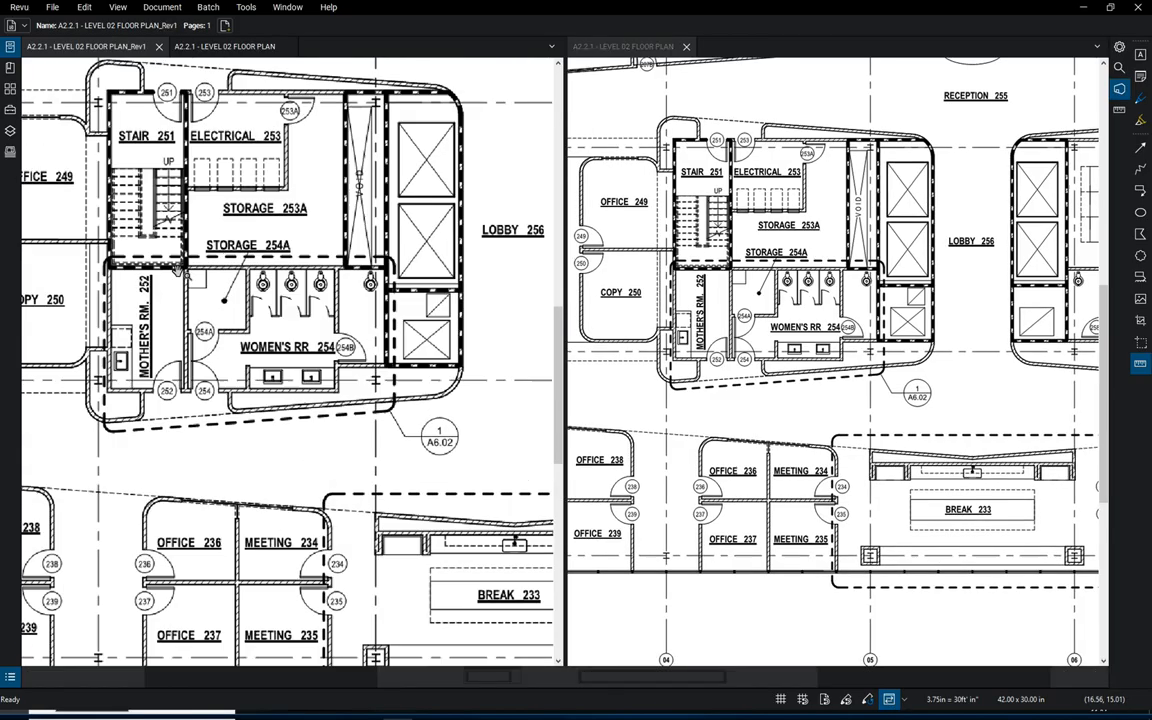
{"action": "left_click_drag", "start_coordinate": [177, 269], "coordinate": [215, 397]}
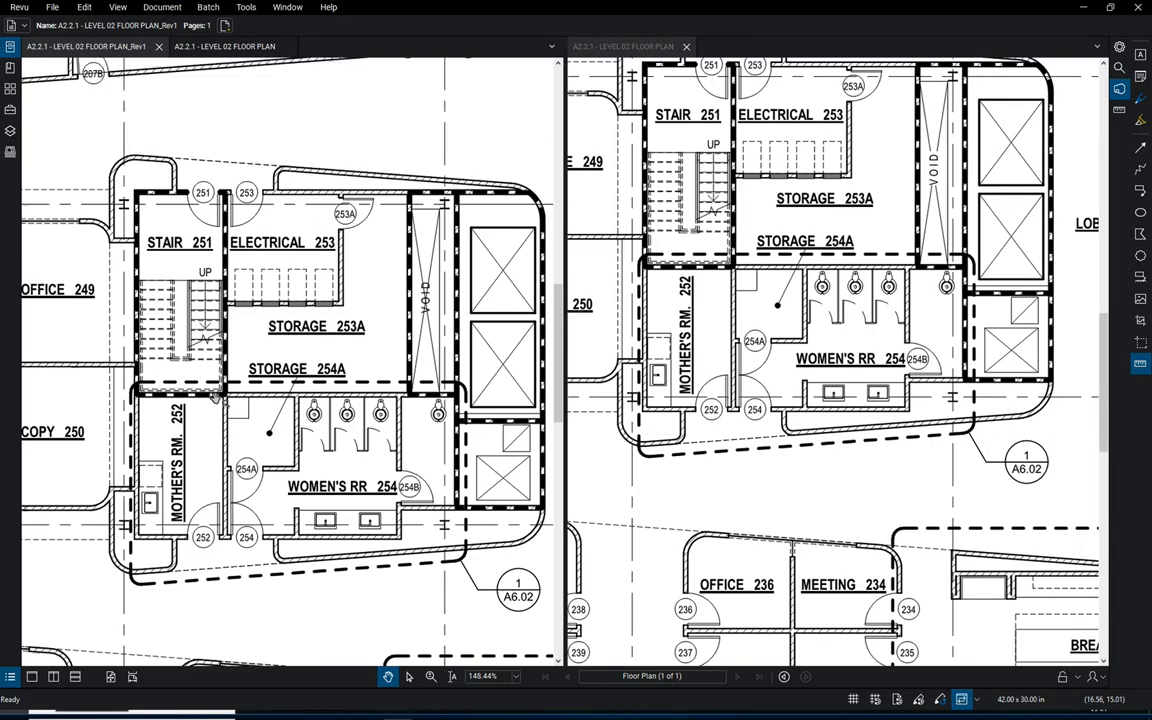
{"action": "left_click_drag", "start_coordinate": [836, 400], "coordinate": [836, 502]}
{"action": "scroll", "coordinate": [250, 330], "scroll_direction": "up", "scroll_amount": 2}
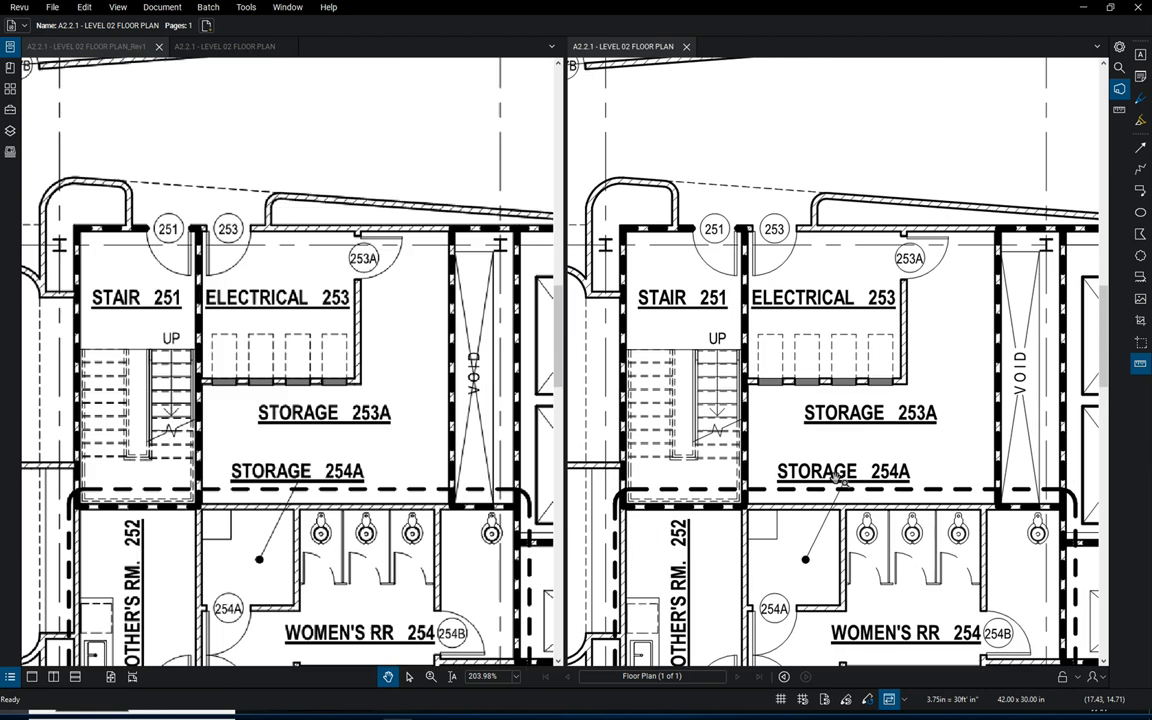
{"action": "left_click_drag", "start_coordinate": [297, 422], "coordinate": [299, 334]}
{"action": "left_click_drag", "start_coordinate": [340, 416], "coordinate": [321, 314]}
{"action": "scroll", "coordinate": [320, 314], "scroll_direction": "down", "scroll_amount": 1}
{"action": "scroll", "coordinate": [320, 314], "scroll_direction": "down", "scroll_amount": 2}
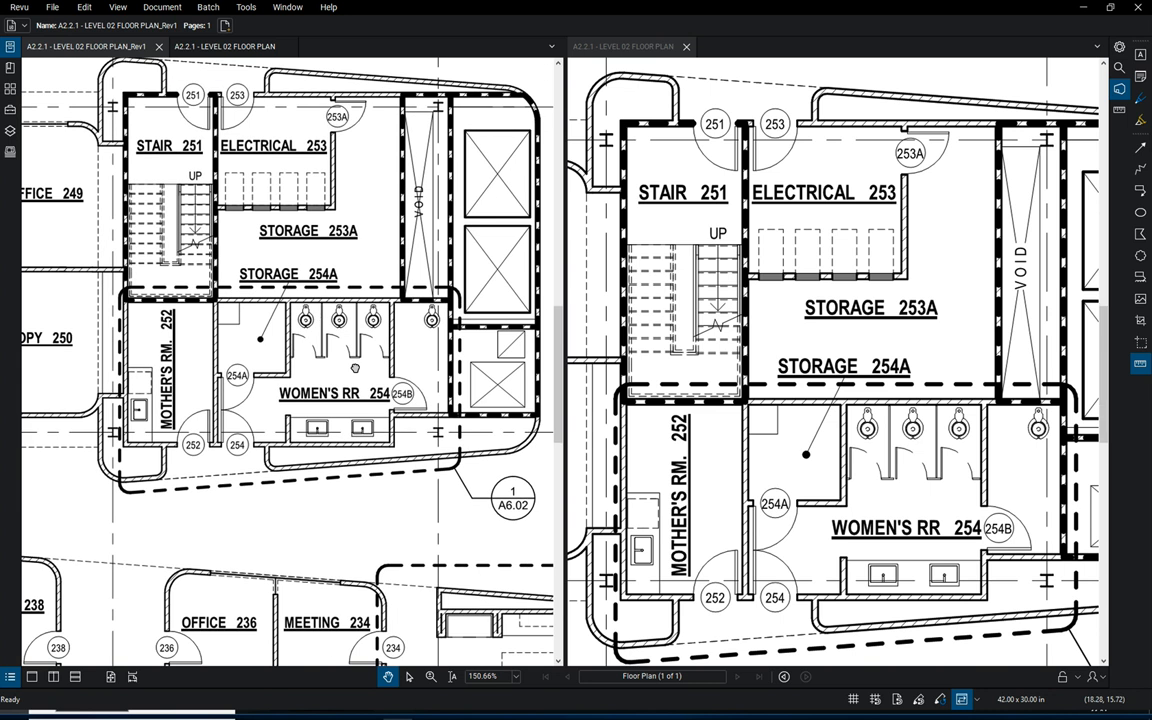
{"action": "left_click_drag", "start_coordinate": [352, 368], "coordinate": [331, 446]}
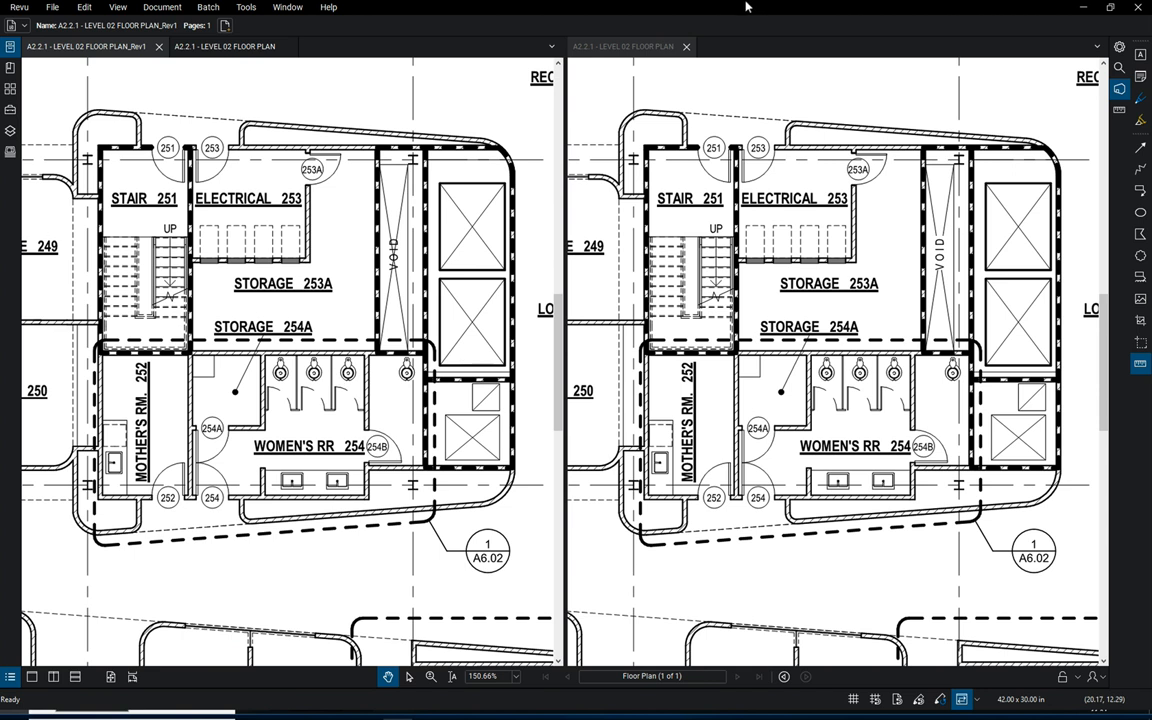
Step: Close the second pane and run Compare Documents with A2.2.1 - LEVEL 02 FLOOR PLAN.pdf as Document A and its Rev1 file as Document B
{"action": "left_click", "coordinate": [686, 47]}
{"action": "left_click", "coordinate": [160, 7]}
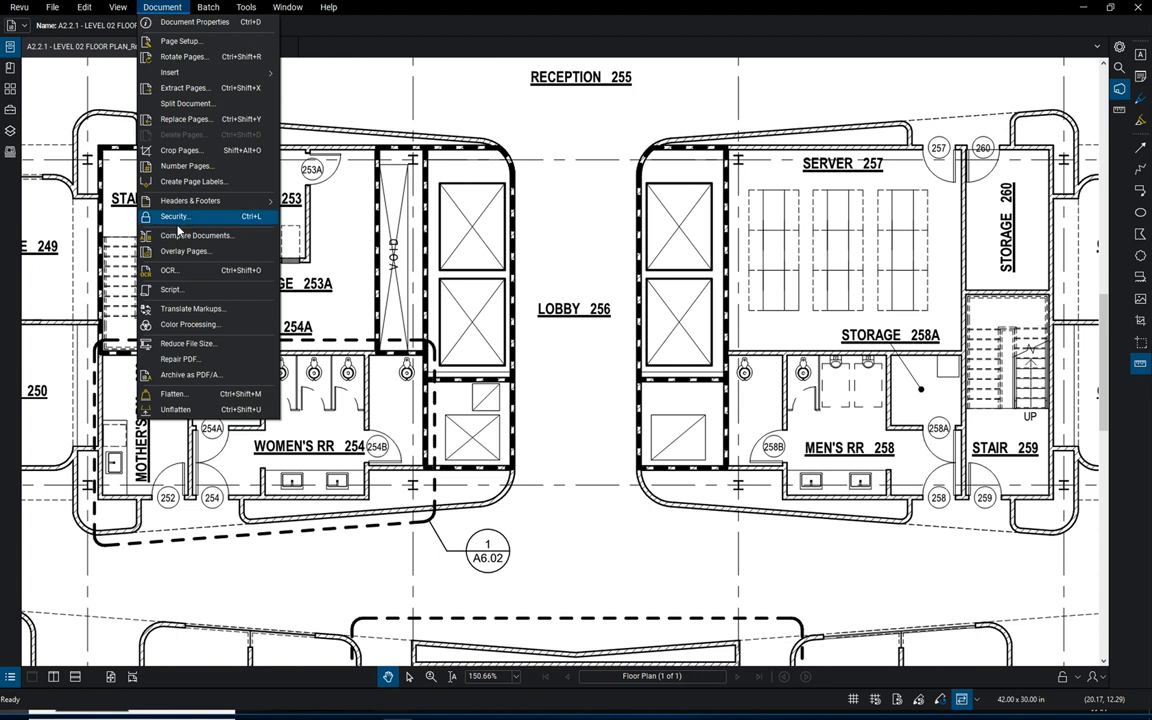
{"action": "left_click", "coordinate": [174, 235]}
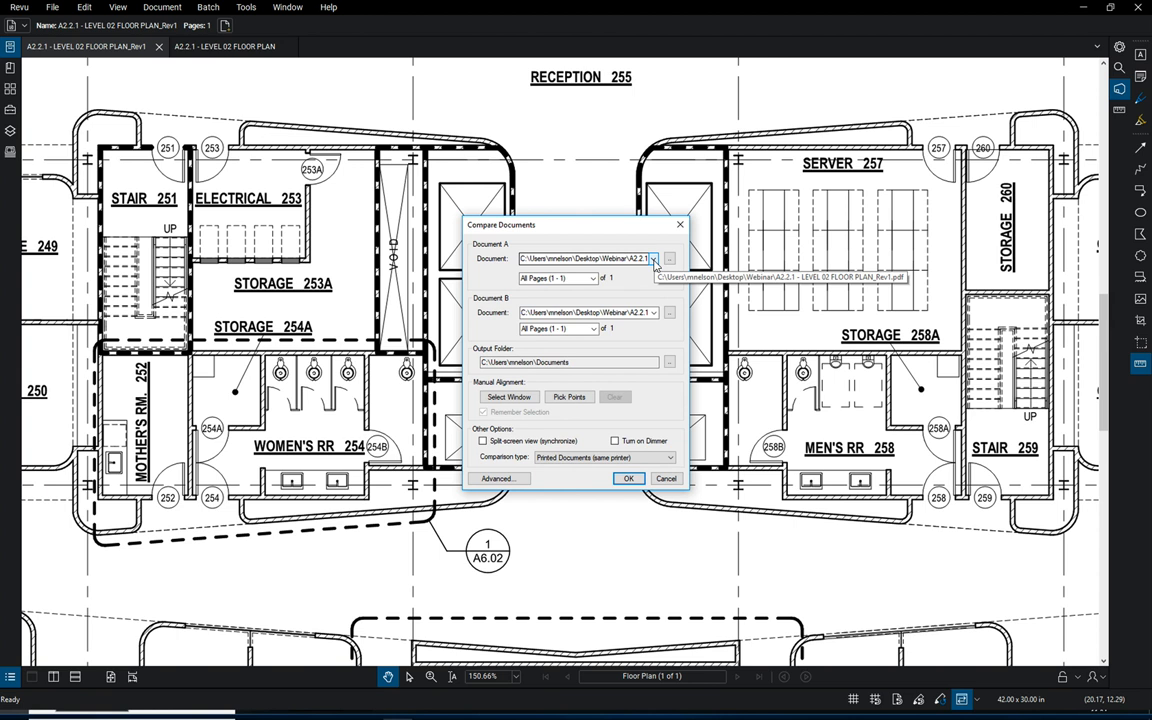
{"action": "left_click", "coordinate": [653, 259]}
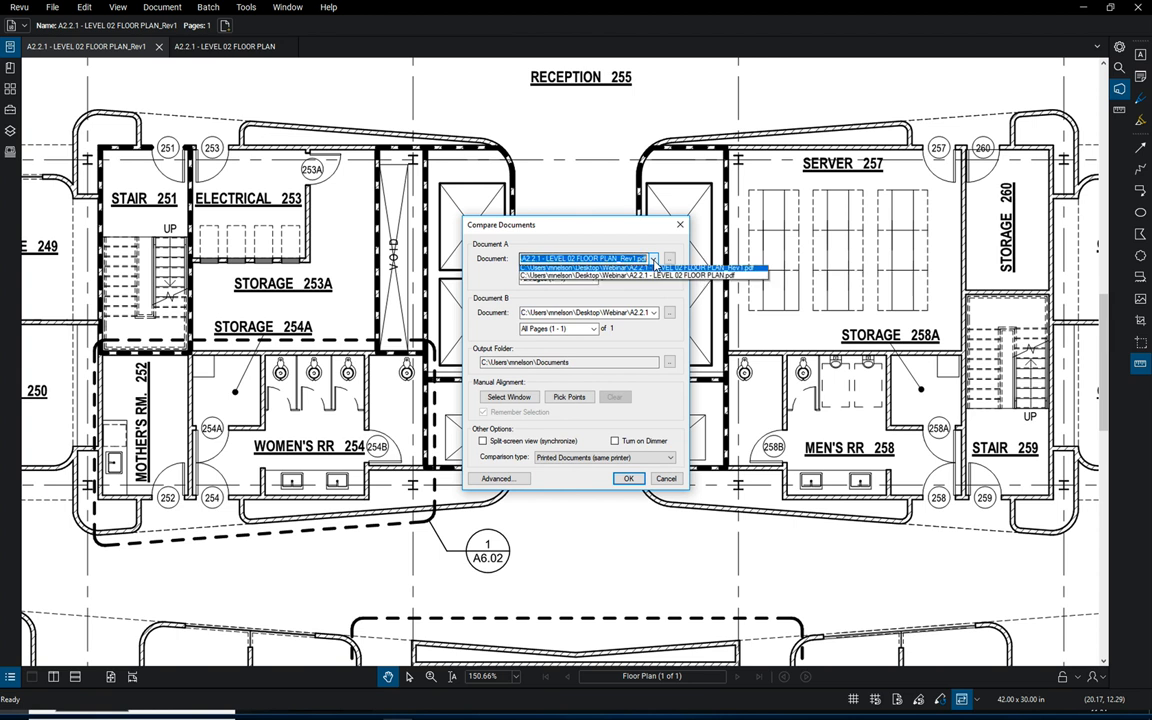
{"action": "left_click", "coordinate": [655, 279]}
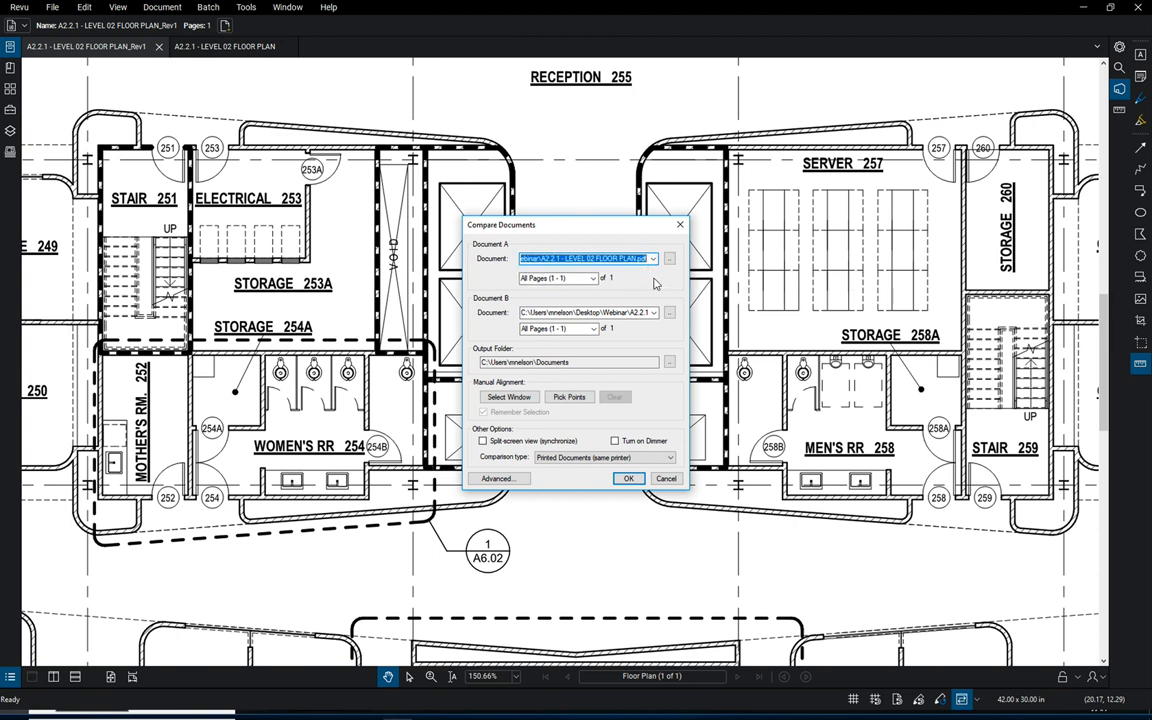
{"action": "left_click", "coordinate": [653, 312]}
{"action": "left_click", "coordinate": [655, 325]}
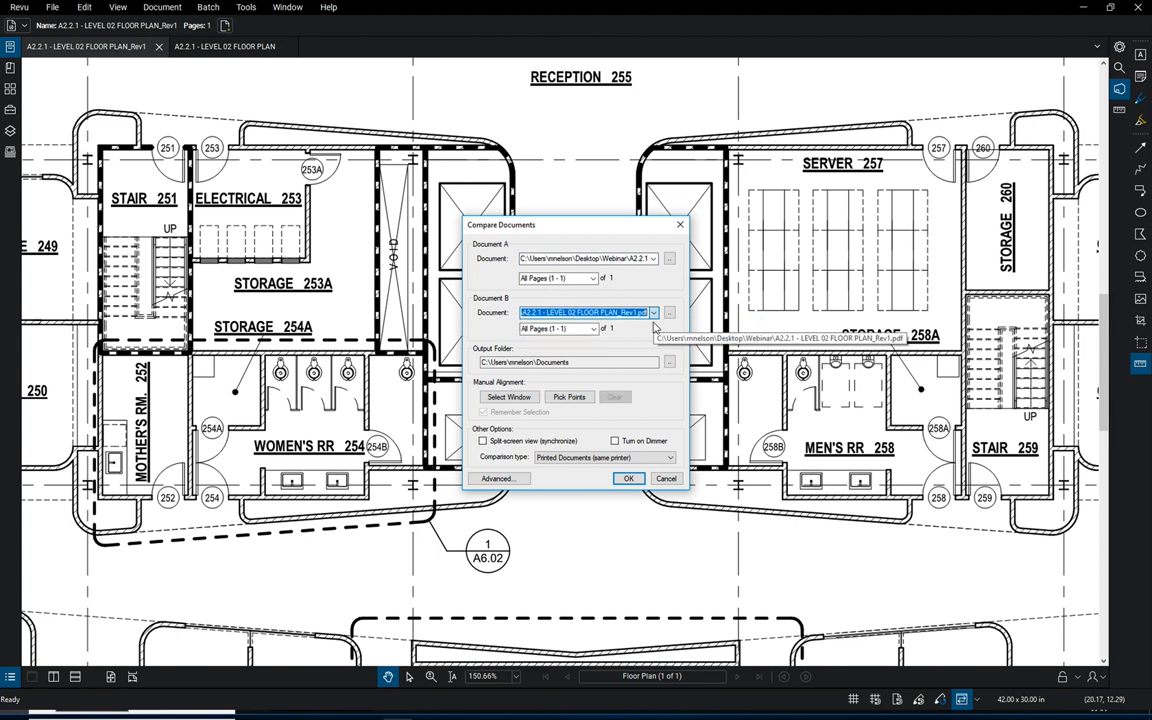
{"action": "left_click", "coordinate": [628, 479]}
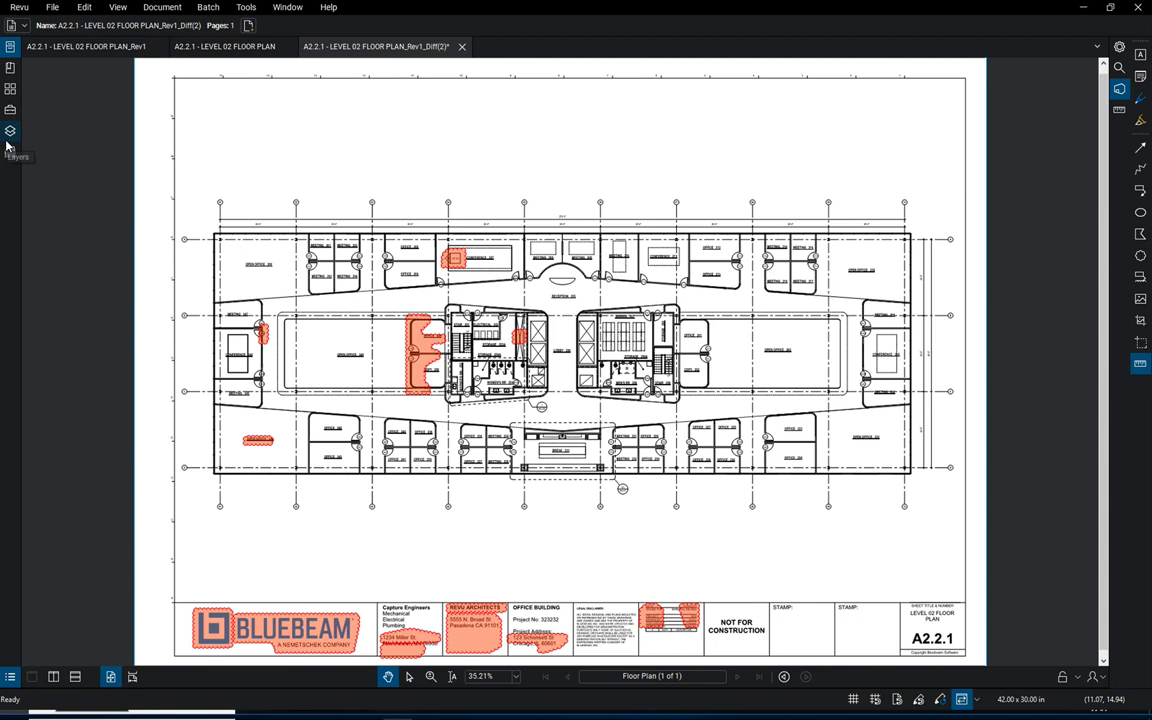
Step: Examine the clouded differences on the comparison drawing, covering the floor plan rooms and the title block
{"action": "scroll", "coordinate": [400, 350], "scroll_direction": "up", "scroll_amount": 3}
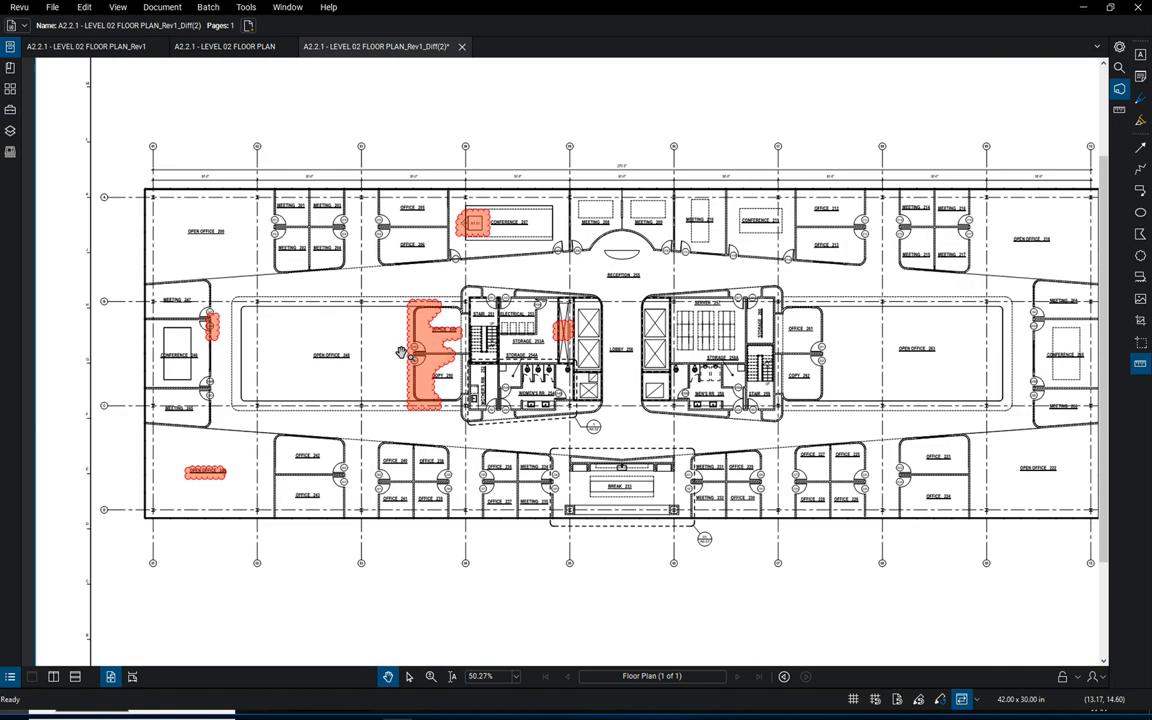
{"action": "scroll", "coordinate": [400, 352], "scroll_direction": "up", "scroll_amount": 3}
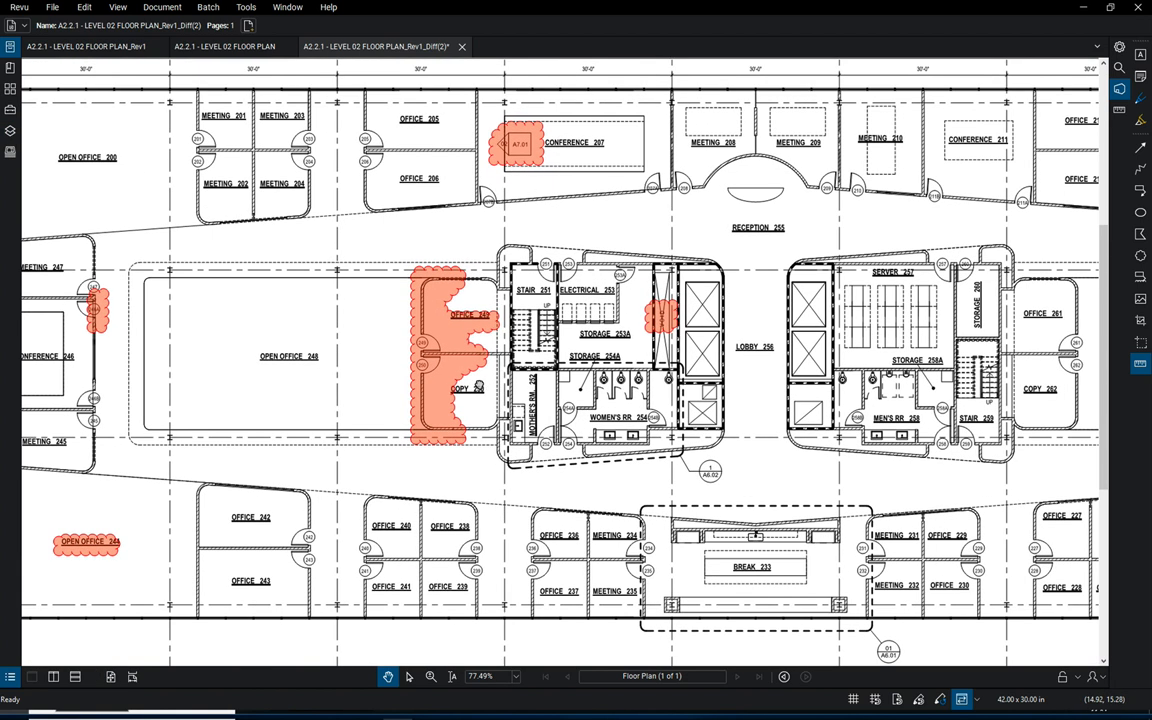
{"action": "mouse_move", "coordinate": [478, 386]}
{"action": "left_mouse_down"}
{"action": "mouse_move", "coordinate": [416, 370]}
{"action": "mouse_move", "coordinate": [434, 460]}
{"action": "left_mouse_up"}
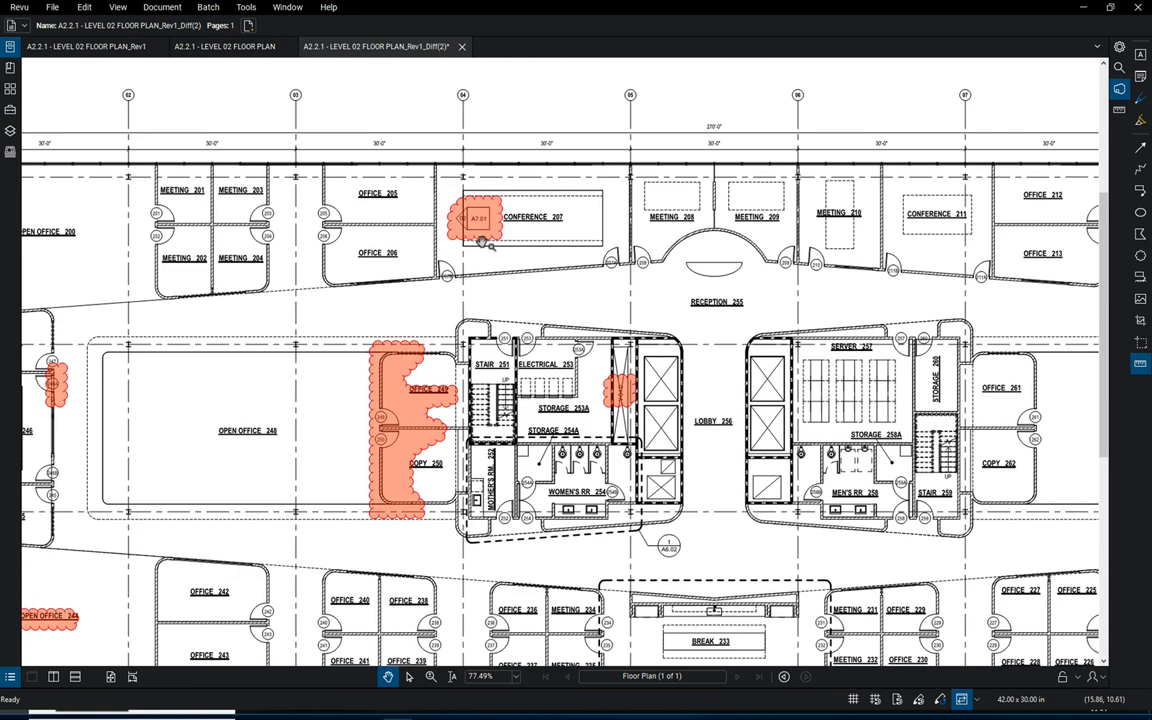
{"action": "scroll", "coordinate": [440, 215], "scroll_direction": "down", "scroll_amount": 10}
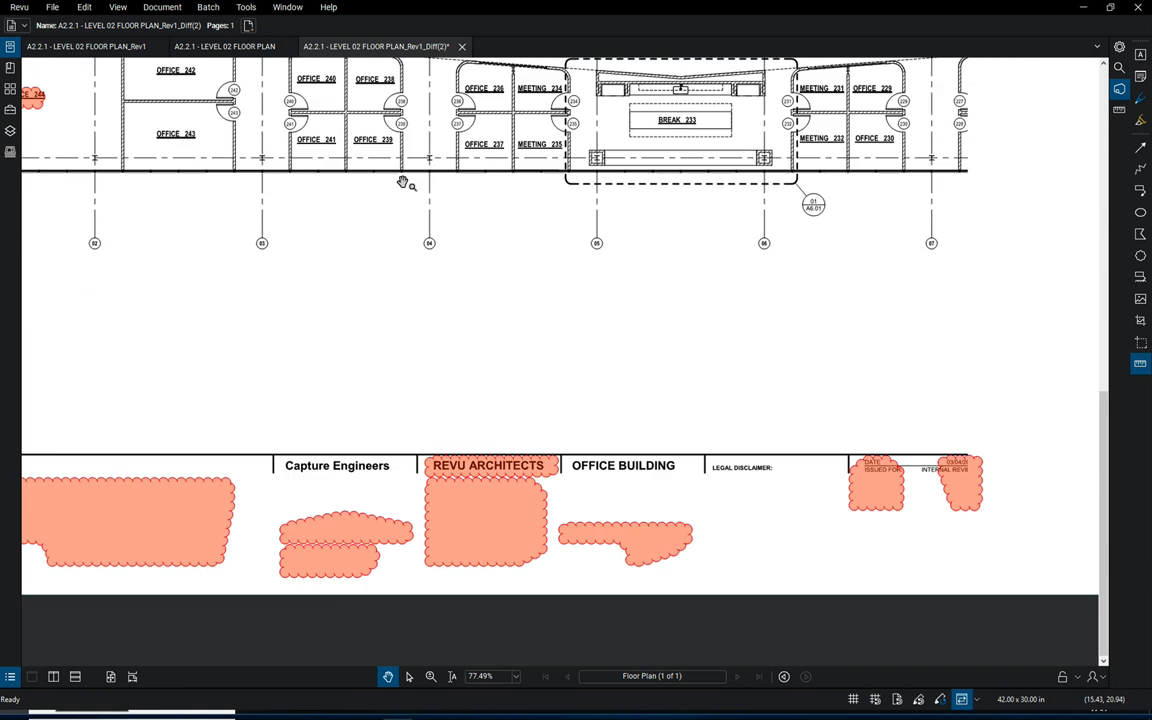
{"action": "left_click_drag", "start_coordinate": [450, 571], "coordinate": [661, 560]}
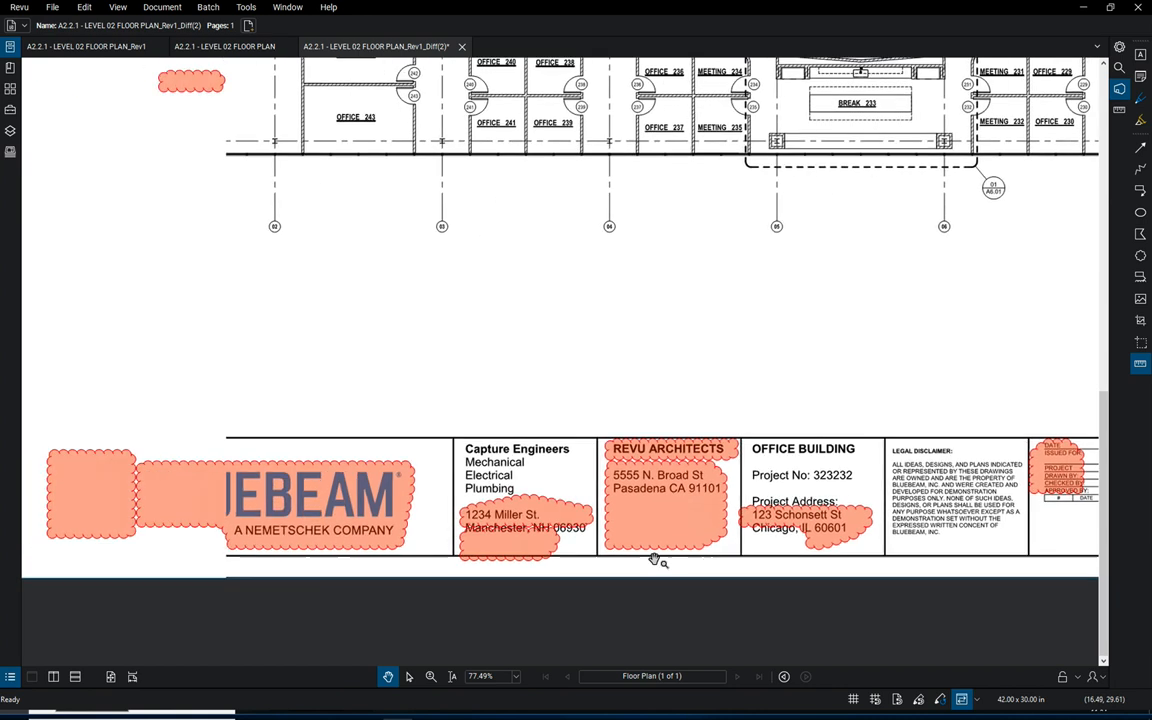
{"action": "left_click", "coordinate": [368, 543]}
{"action": "left_click_drag", "start_coordinate": [426, 481], "coordinate": [498, 493]}
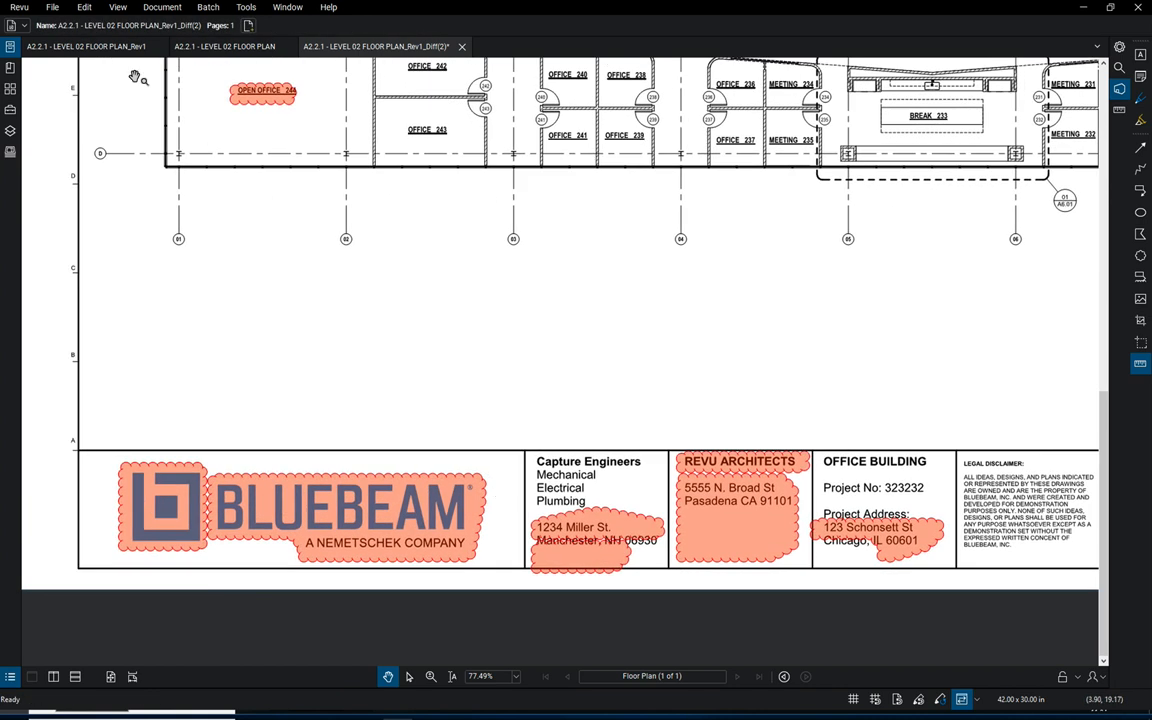
Step: Check the original drawing's title block against the clouded title block changes in the comparison file
{"action": "left_click", "coordinate": [240, 47]}
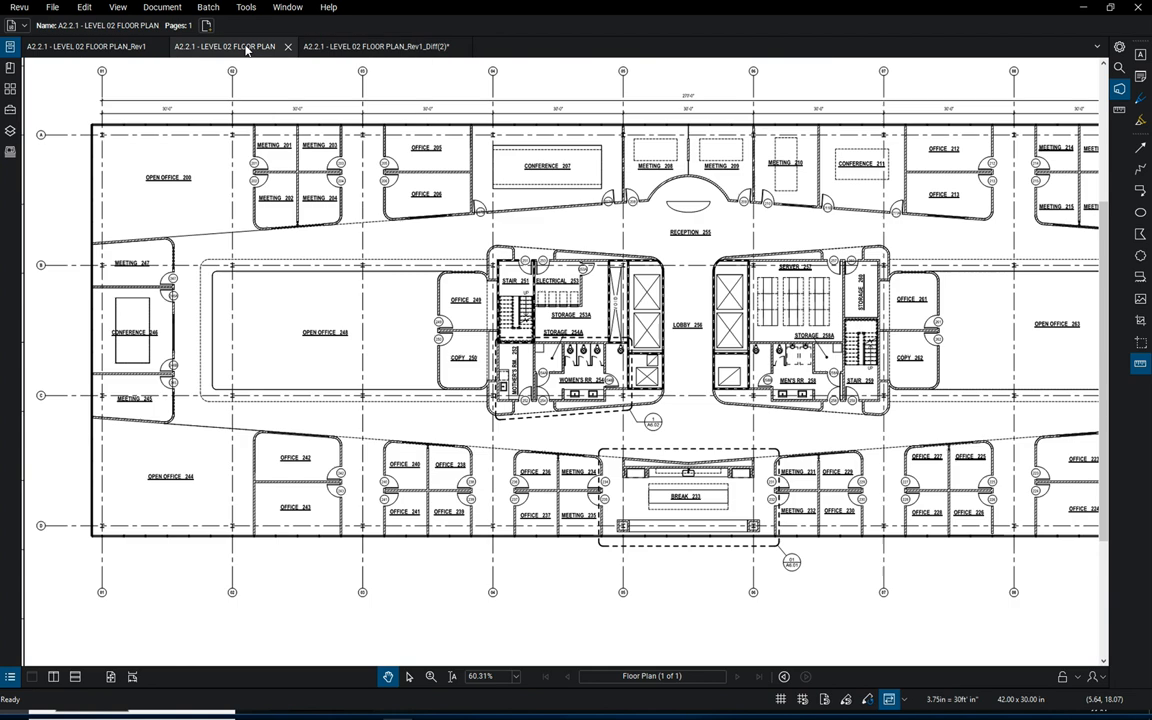
{"action": "left_click_drag", "start_coordinate": [289, 502], "coordinate": [686, 5]}
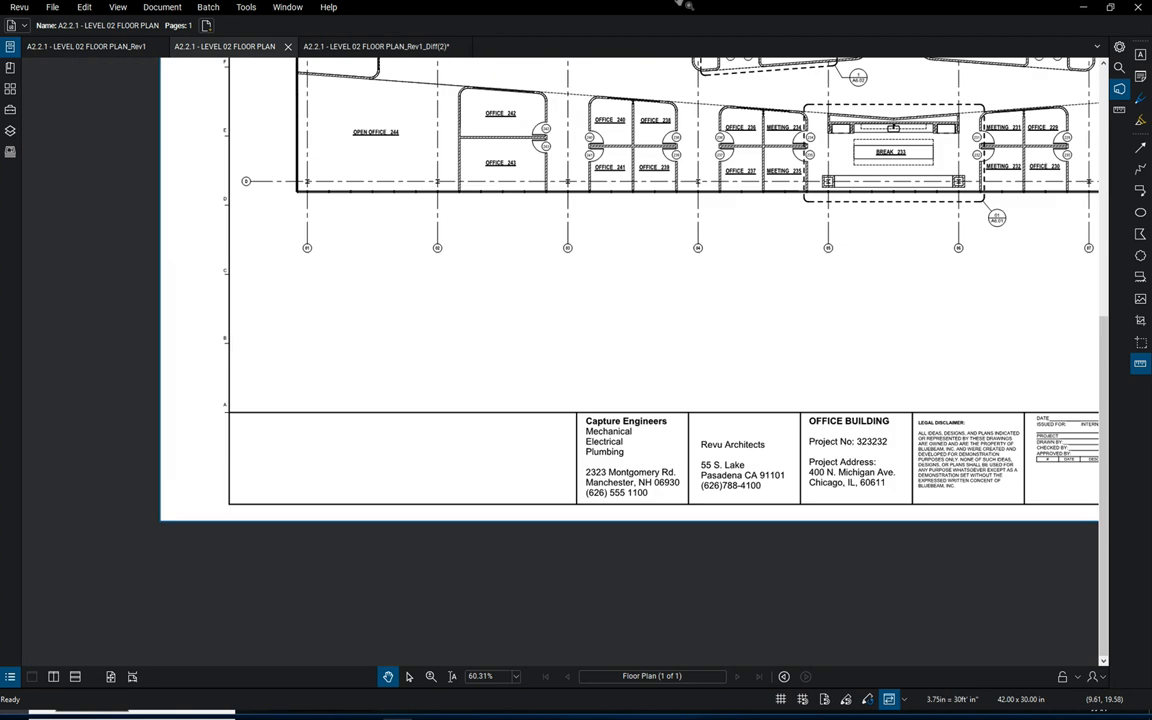
{"action": "left_click", "coordinate": [383, 47]}
{"action": "scroll", "coordinate": [399, 386], "scroll_direction": "up", "scroll_amount": 2}
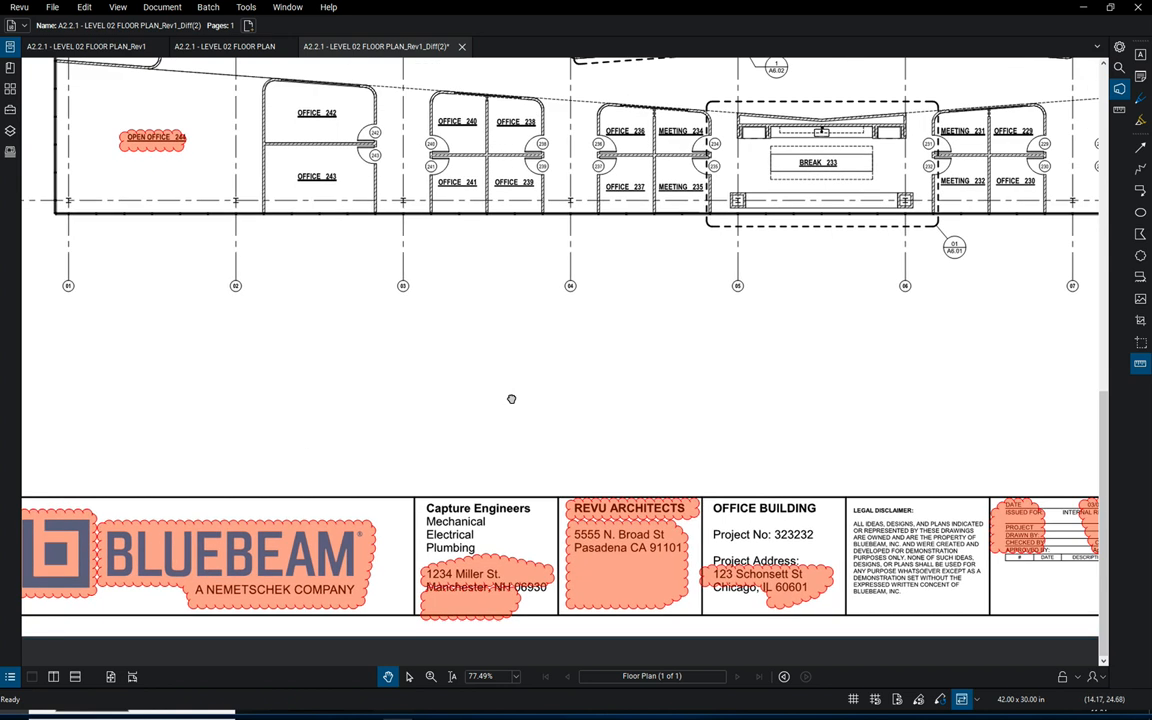
{"action": "left_click_drag", "start_coordinate": [511, 399], "coordinate": [478, 447]}
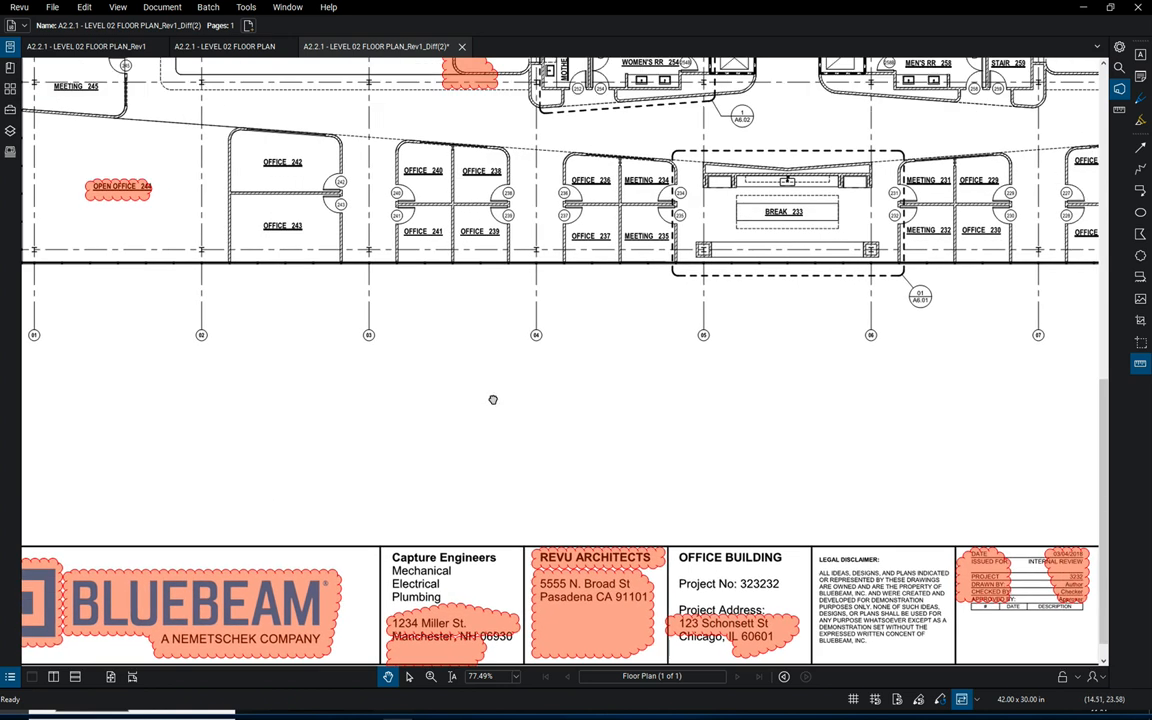
{"action": "left_click_drag", "start_coordinate": [492, 399], "coordinate": [476, 416]}
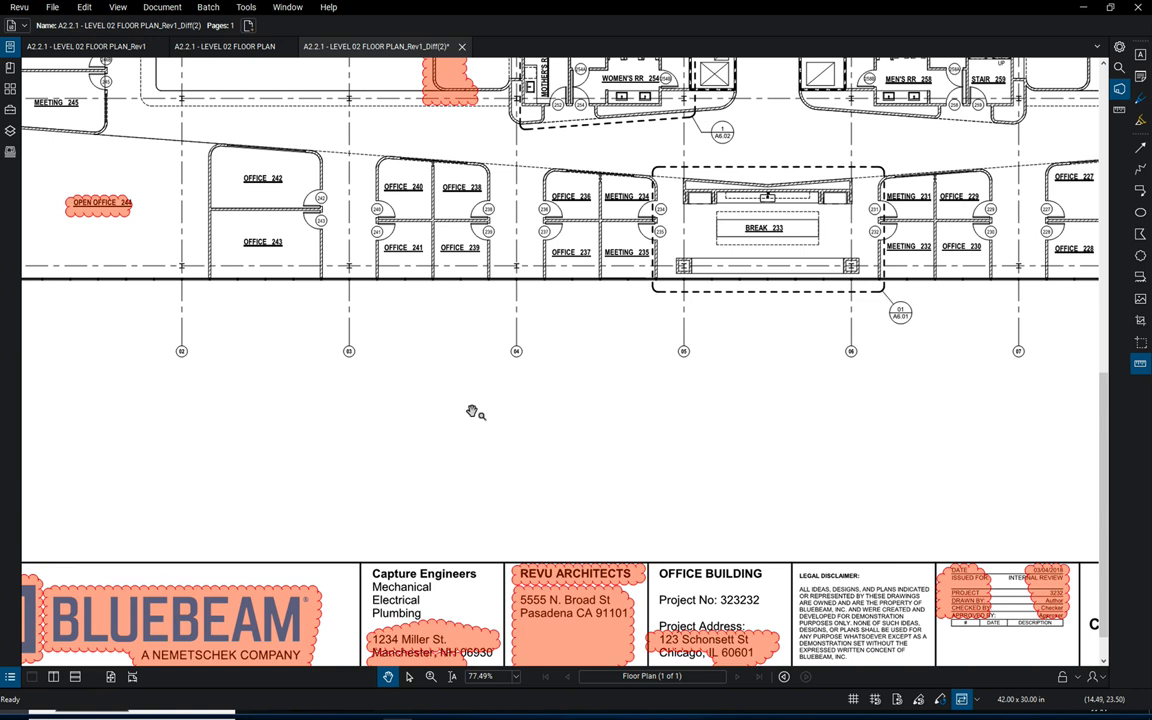
Step: Close the comparison file without saving it and return to the original floor plan
{"action": "left_click", "coordinate": [462, 47]}
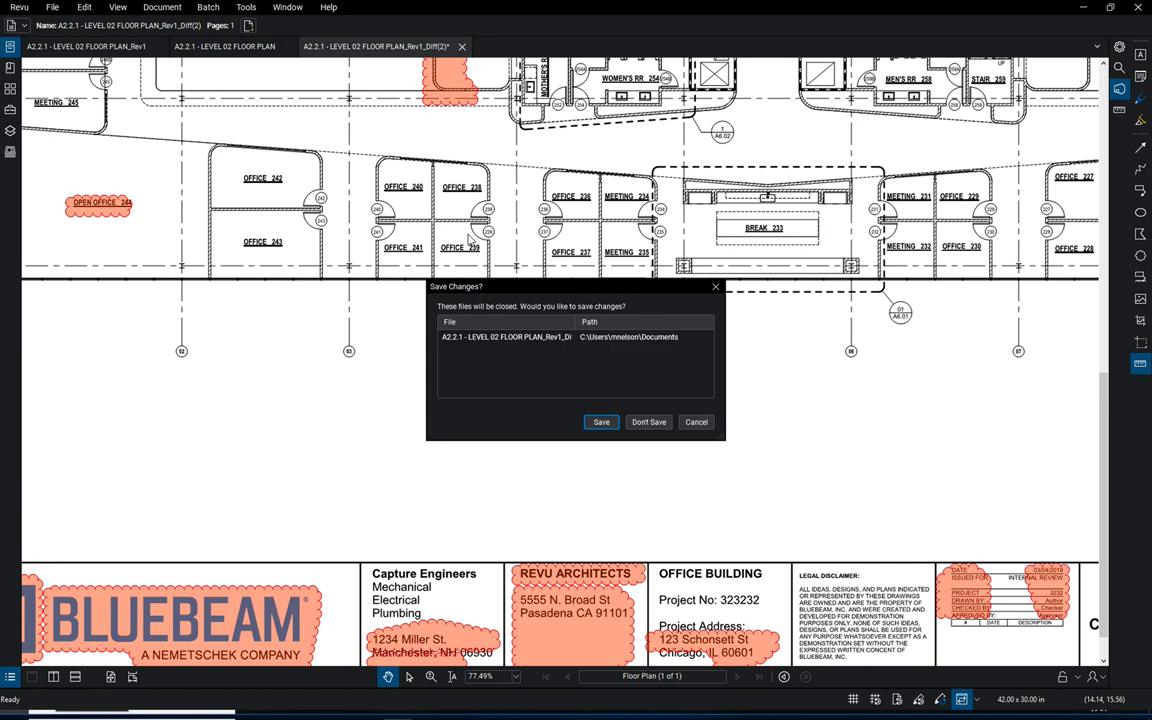
{"action": "left_click", "coordinate": [645, 422]}
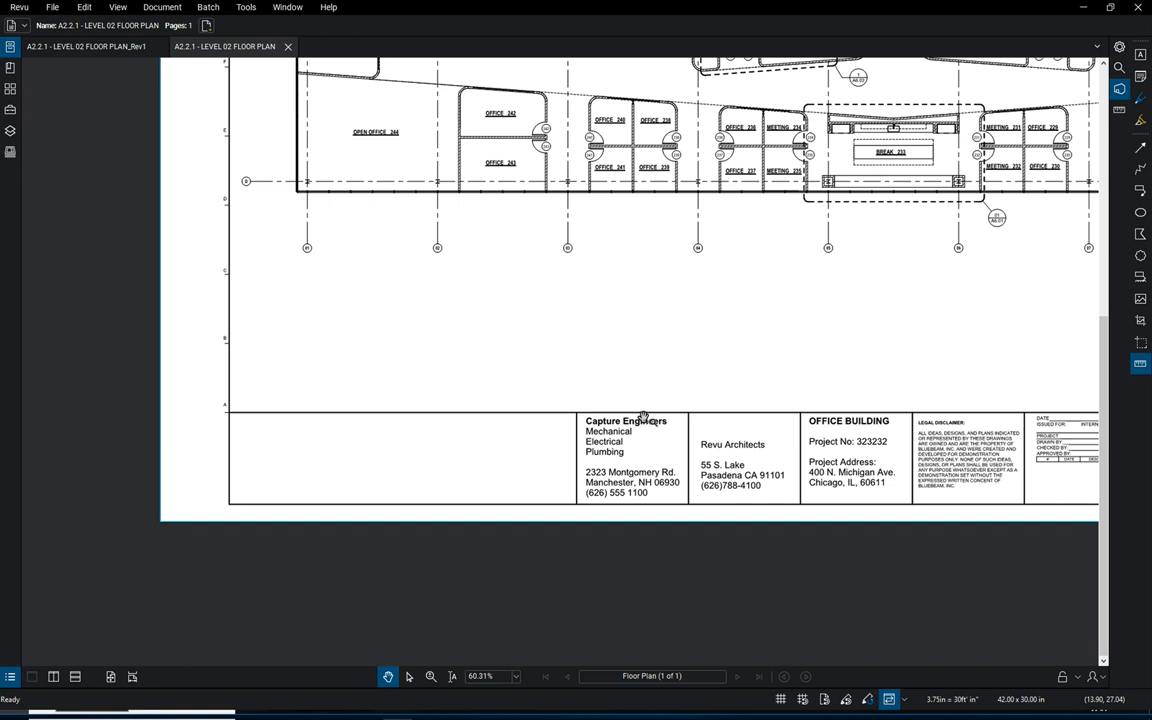
{"action": "left_click_drag", "start_coordinate": [731, 296], "coordinate": [551, 516]}
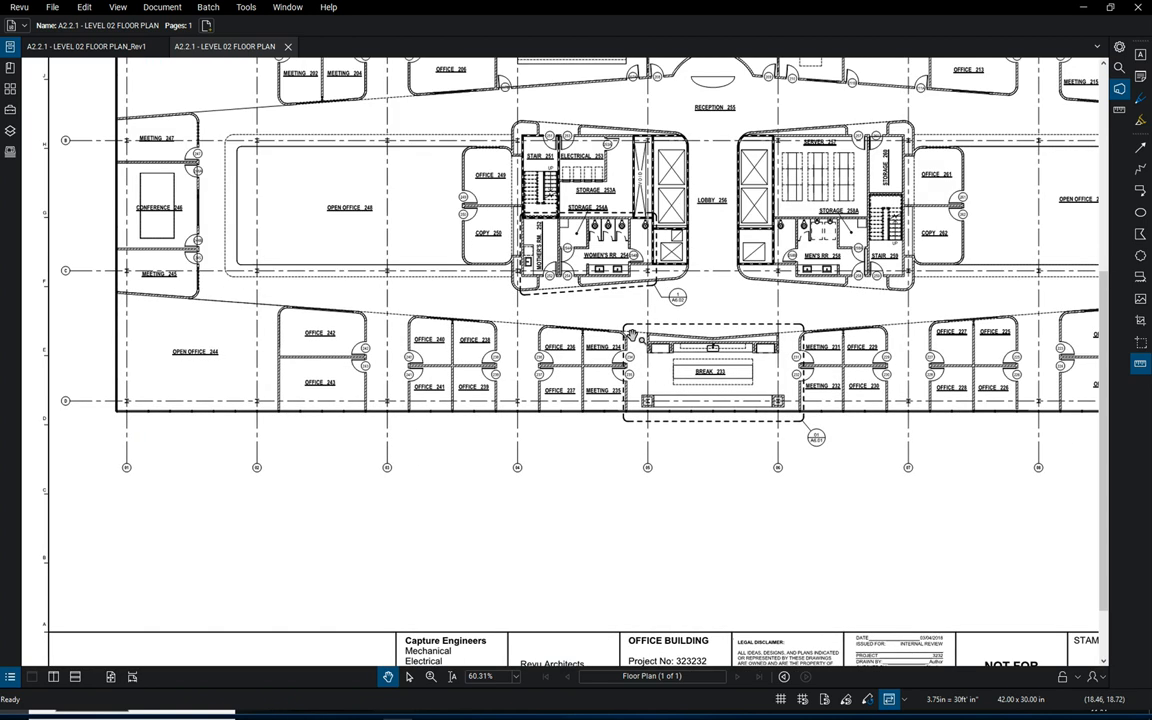
Step: Create a page overlay with A2.2.1 - LEVEL 02 FLOOR PLAN.pdf in red and its Rev1 file in green
{"action": "left_click_drag", "start_coordinate": [632, 335], "coordinate": [541, 451]}
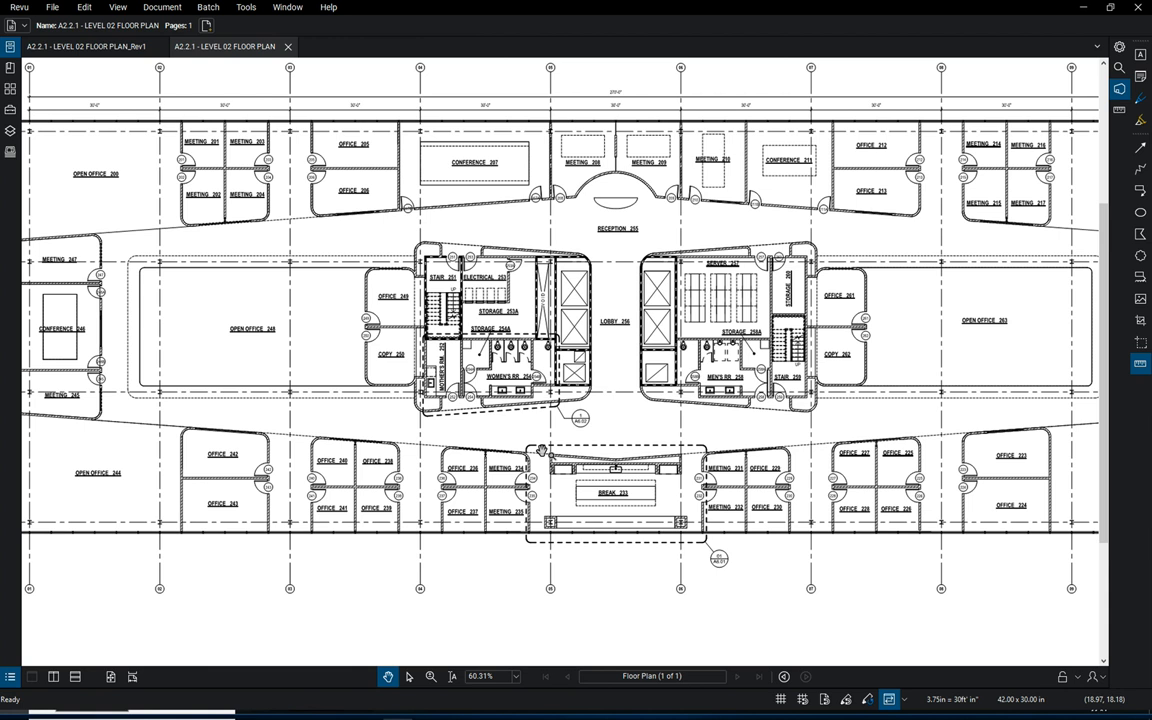
{"action": "left_click_drag", "start_coordinate": [579, 356], "coordinate": [481, 438]}
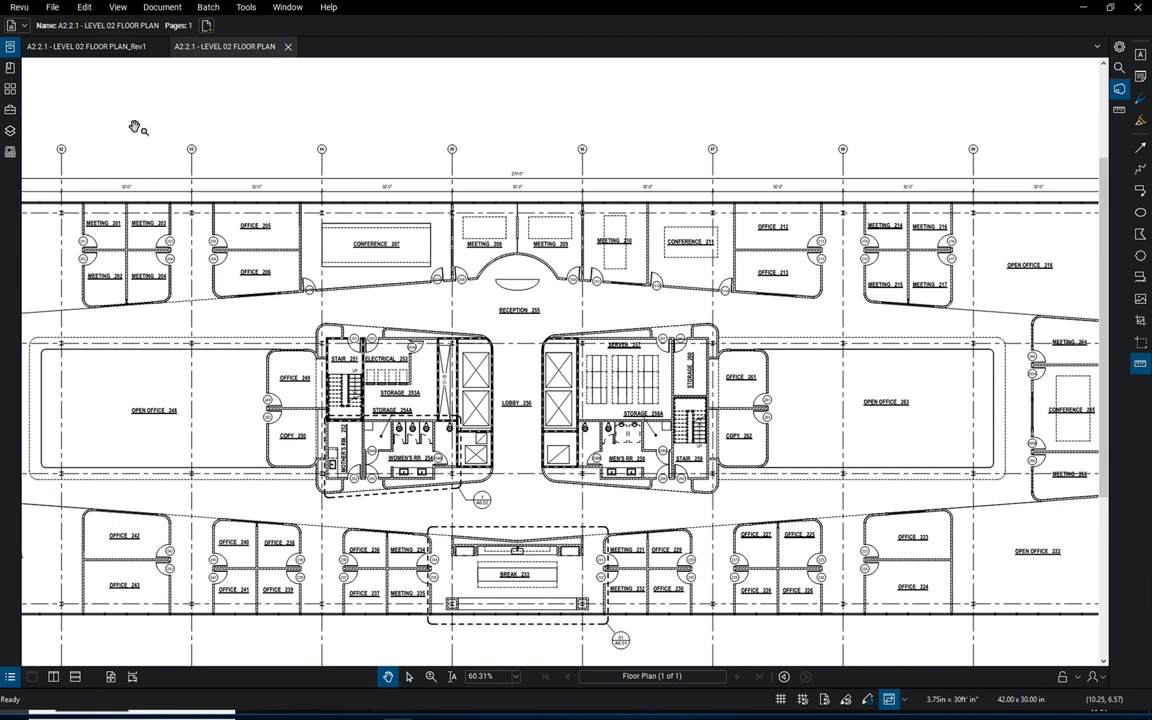
{"action": "left_click", "coordinate": [165, 8]}
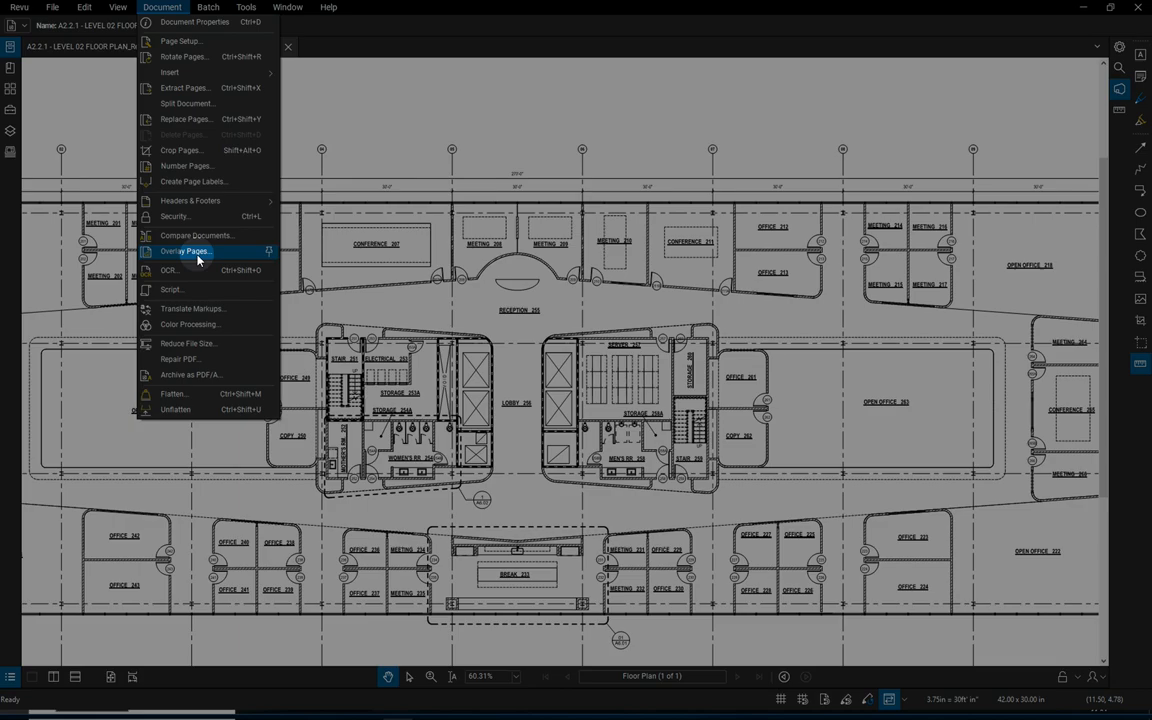
{"action": "left_click", "coordinate": [198, 252]}
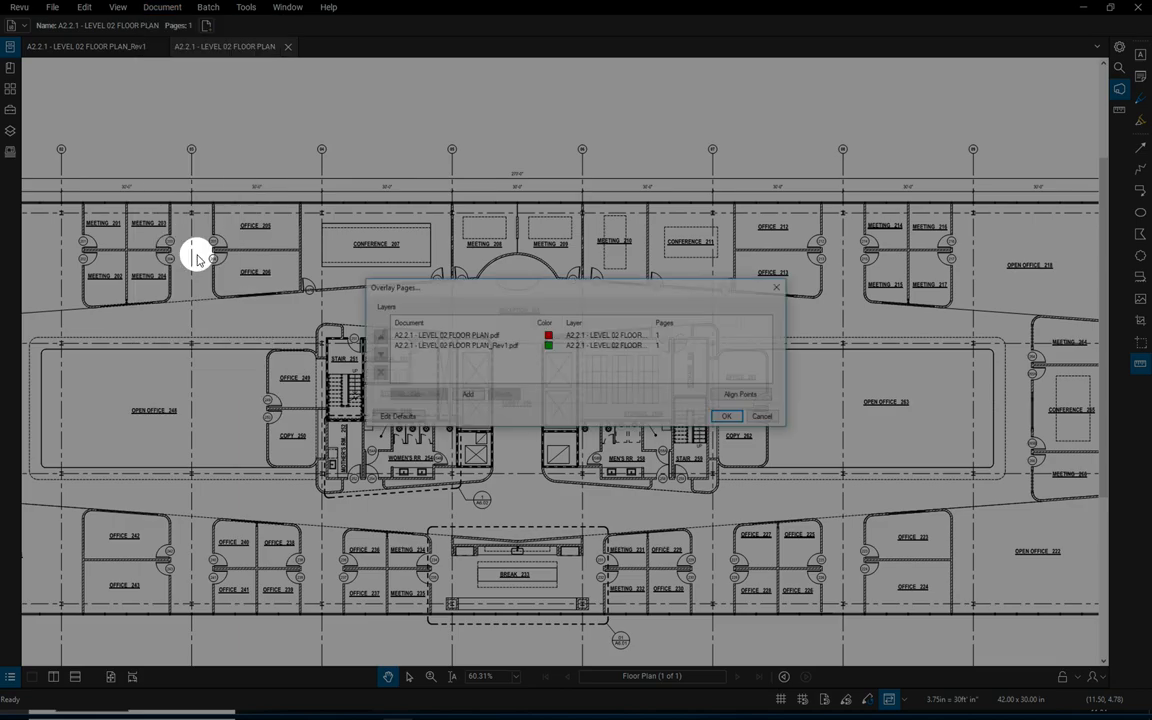
{"action": "left_click", "coordinate": [503, 337]}
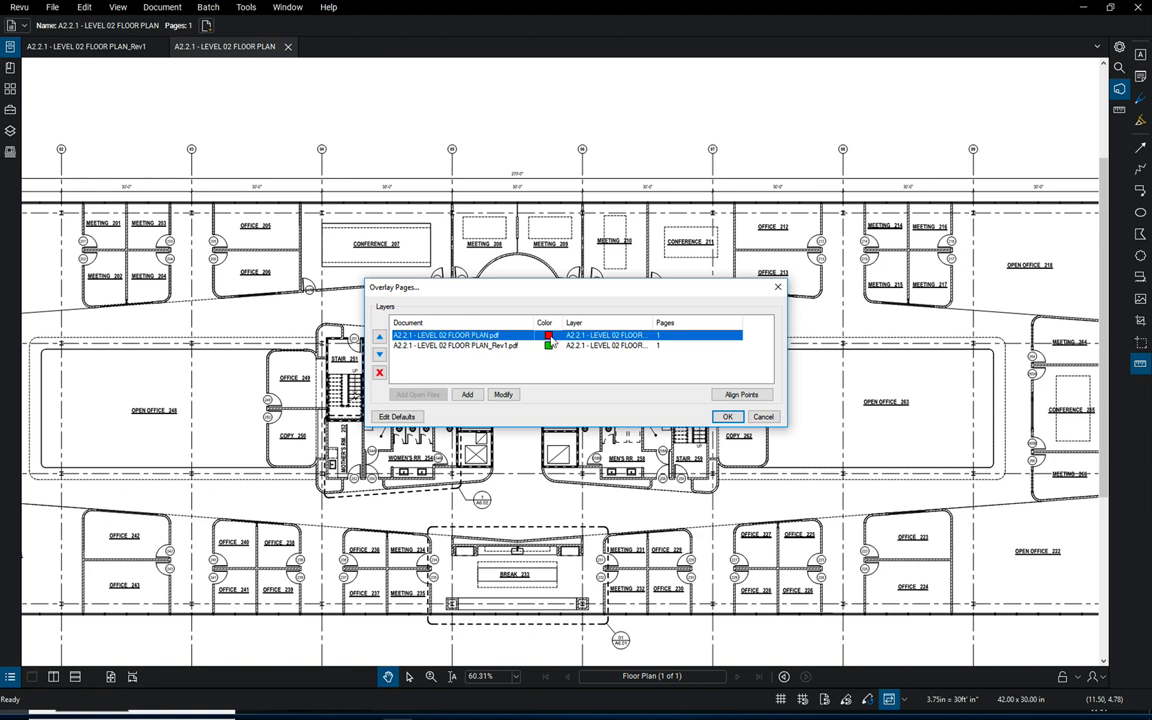
{"action": "left_click", "coordinate": [481, 347]}
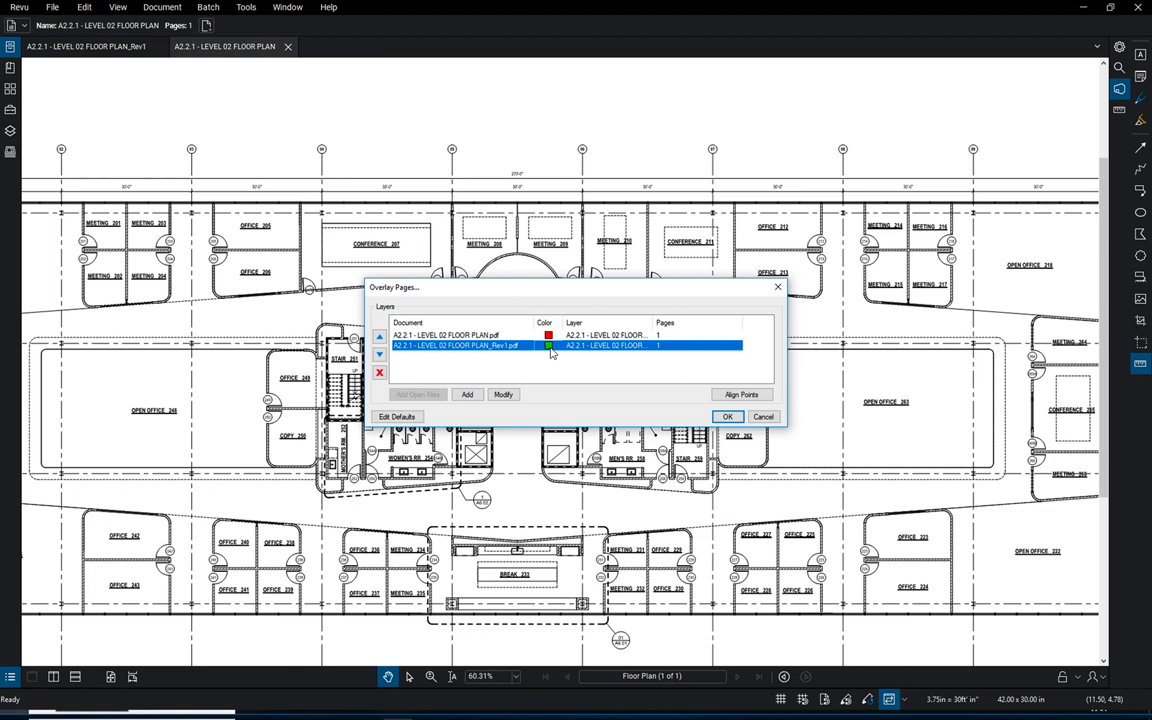
{"action": "left_click", "coordinate": [504, 394]}
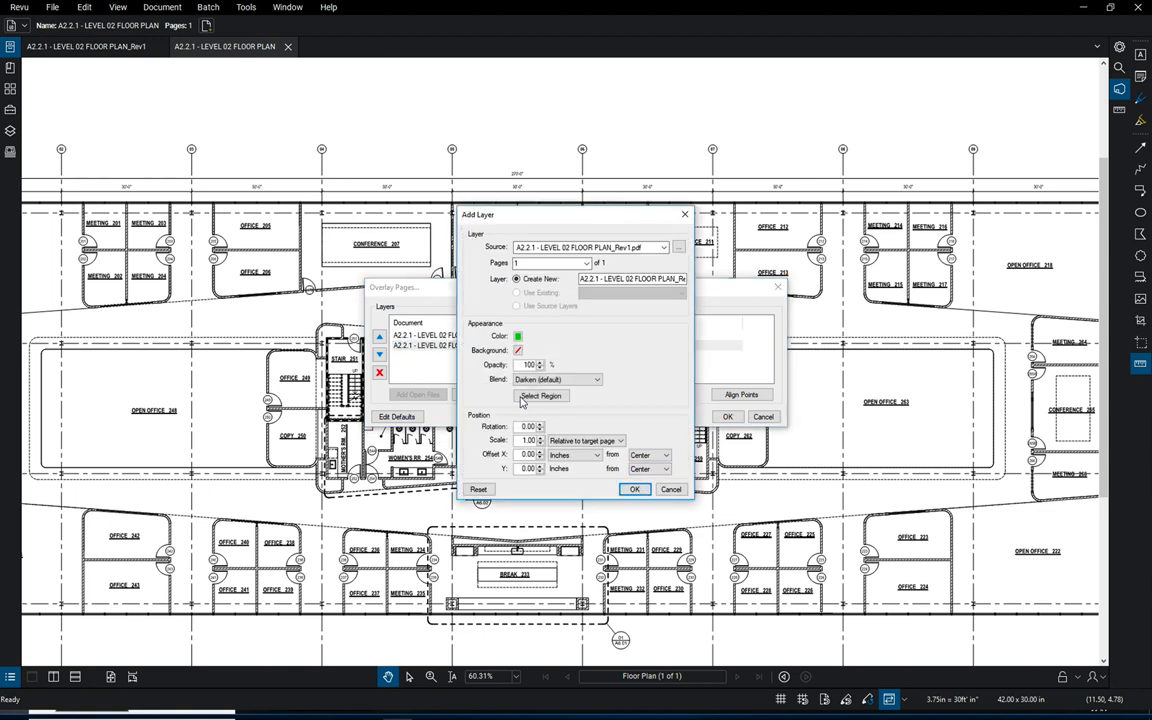
{"action": "left_click", "coordinate": [671, 490]}
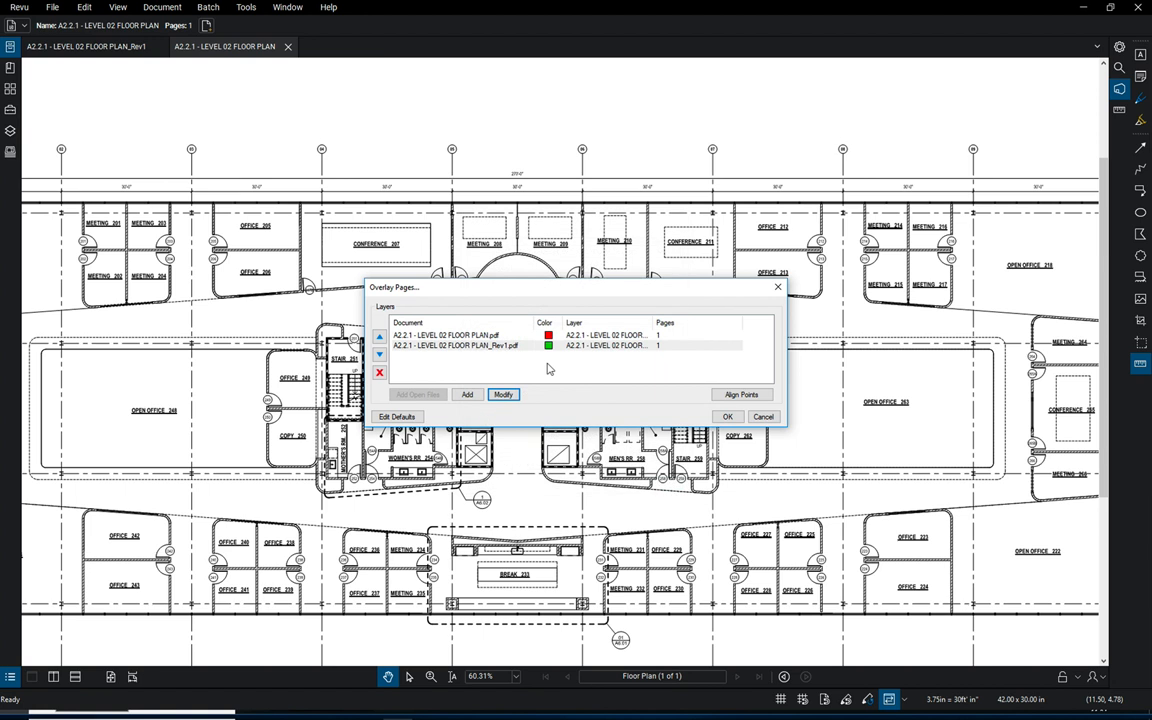
{"action": "left_click", "coordinate": [727, 418]}
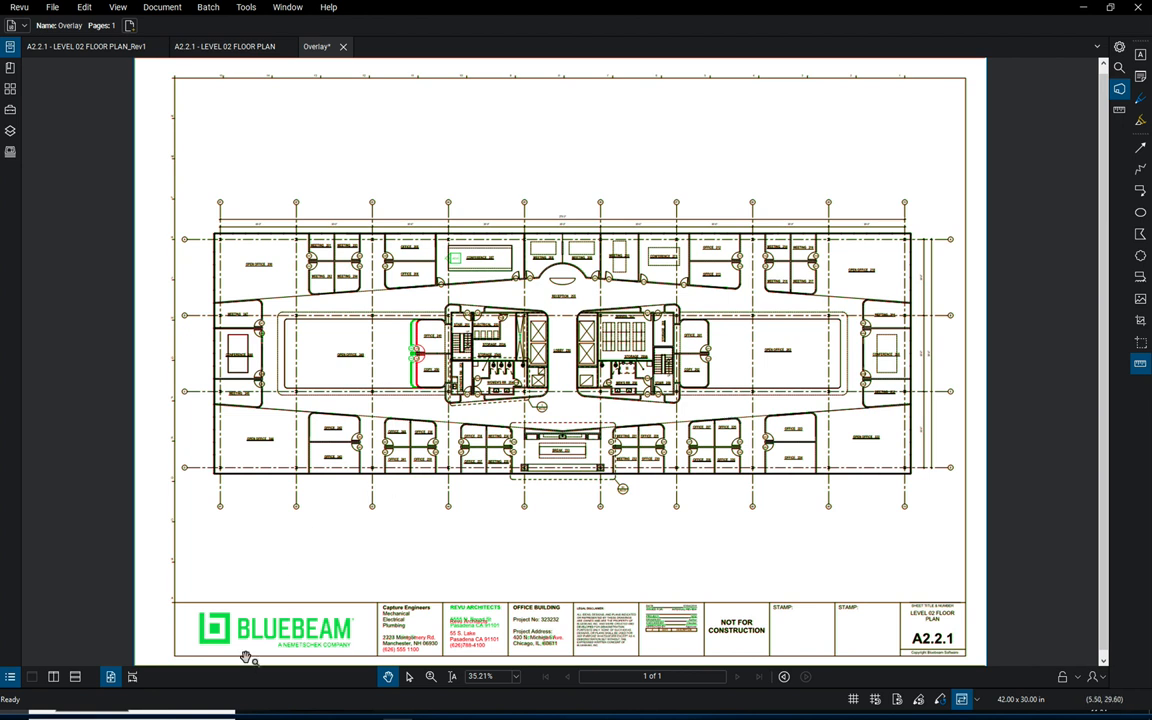
Step: Examine the red and green differences in the overlay's title block, around Office 249 and Copy 250, and at the central core
{"action": "scroll", "coordinate": [245, 657], "scroll_direction": "up", "scroll_amount": 3}
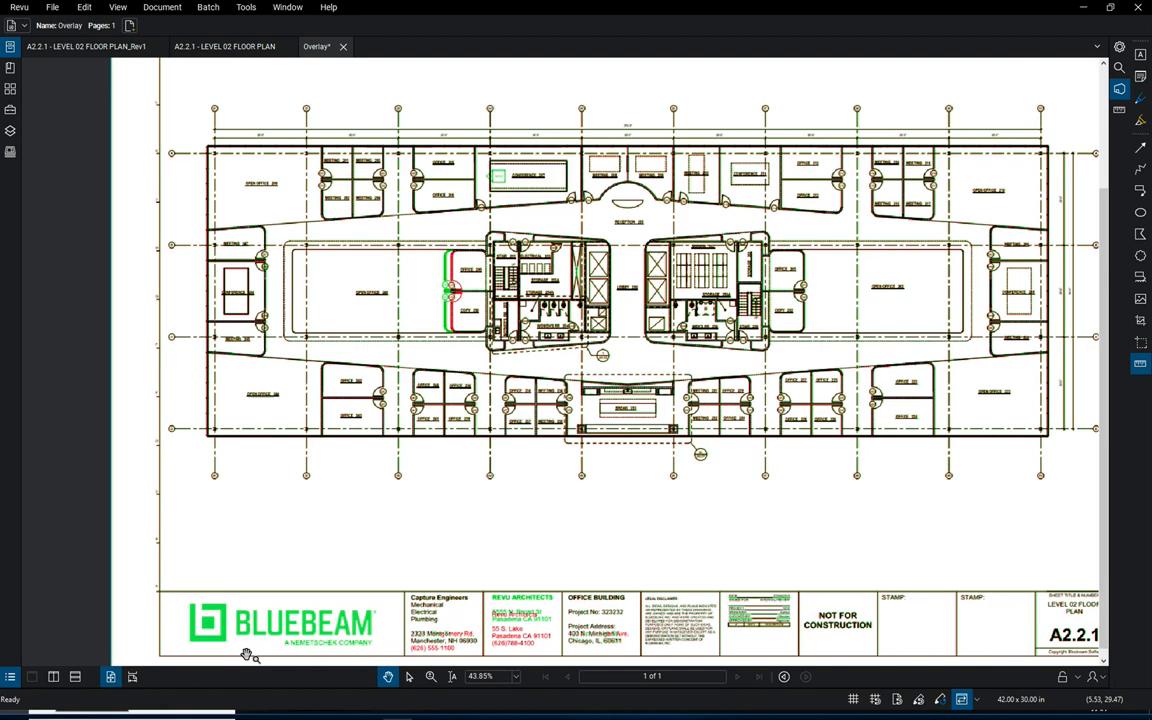
{"action": "left_click_drag", "start_coordinate": [241, 630], "coordinate": [233, 582]}
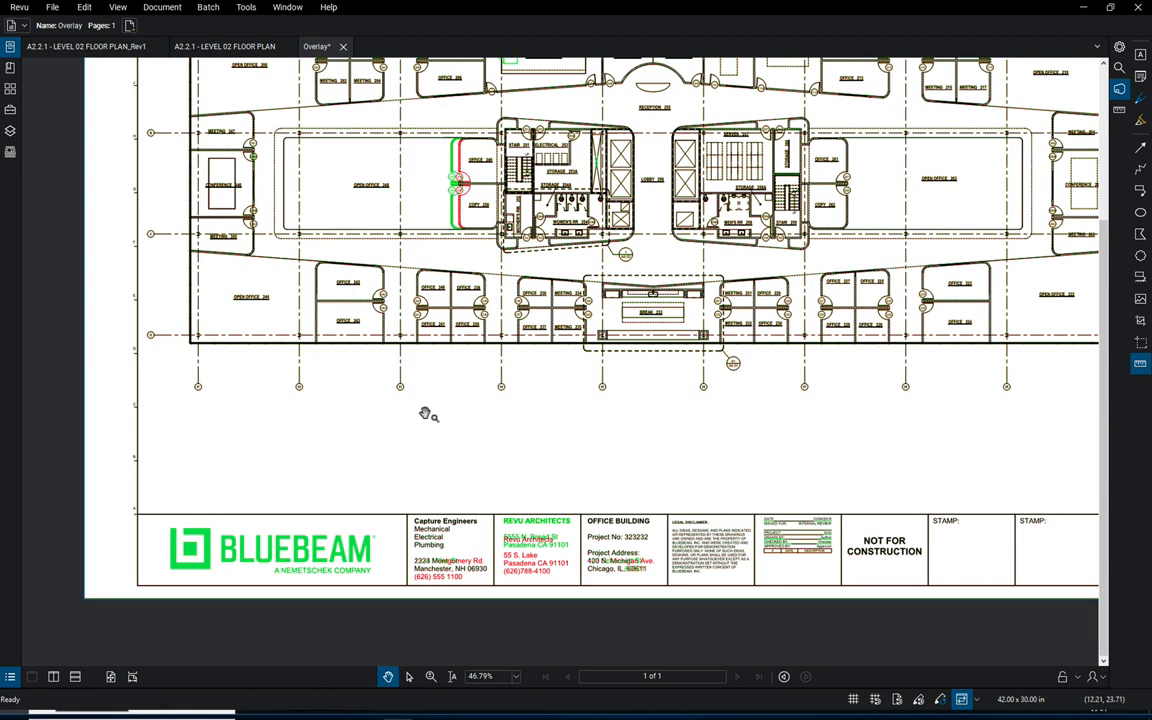
{"action": "scroll", "coordinate": [398, 332], "scroll_direction": "up", "scroll_amount": 5}
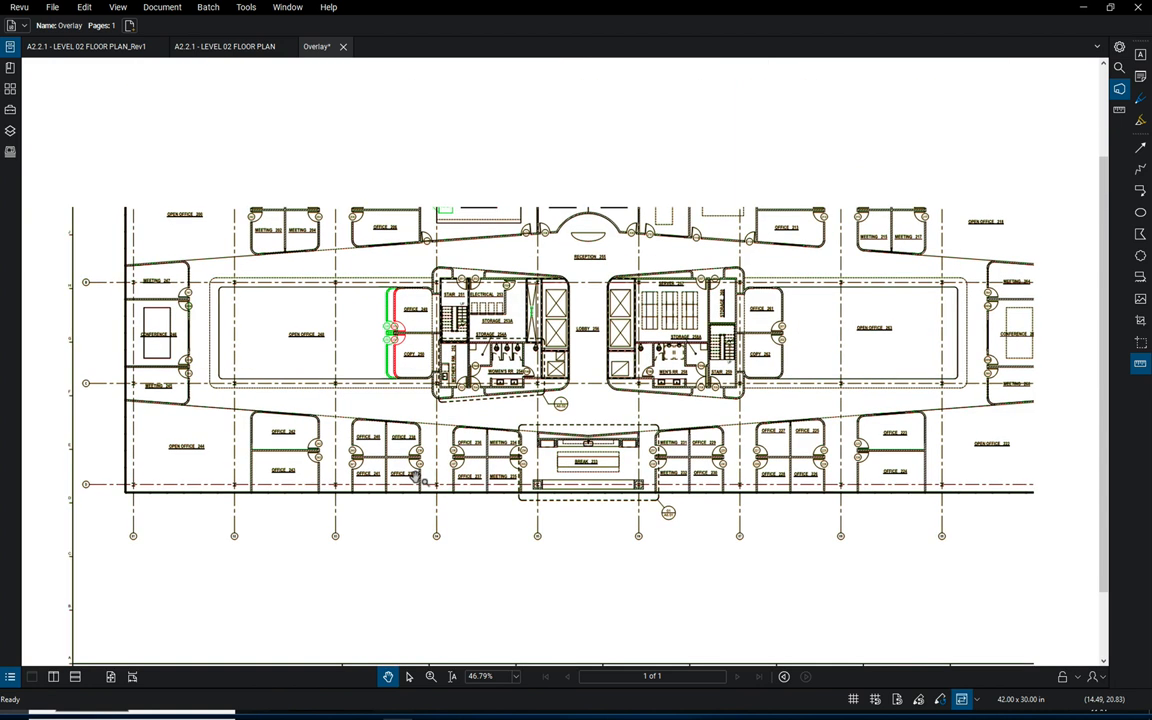
{"action": "scroll", "coordinate": [398, 332], "scroll_direction": "up", "scroll_amount": 4}
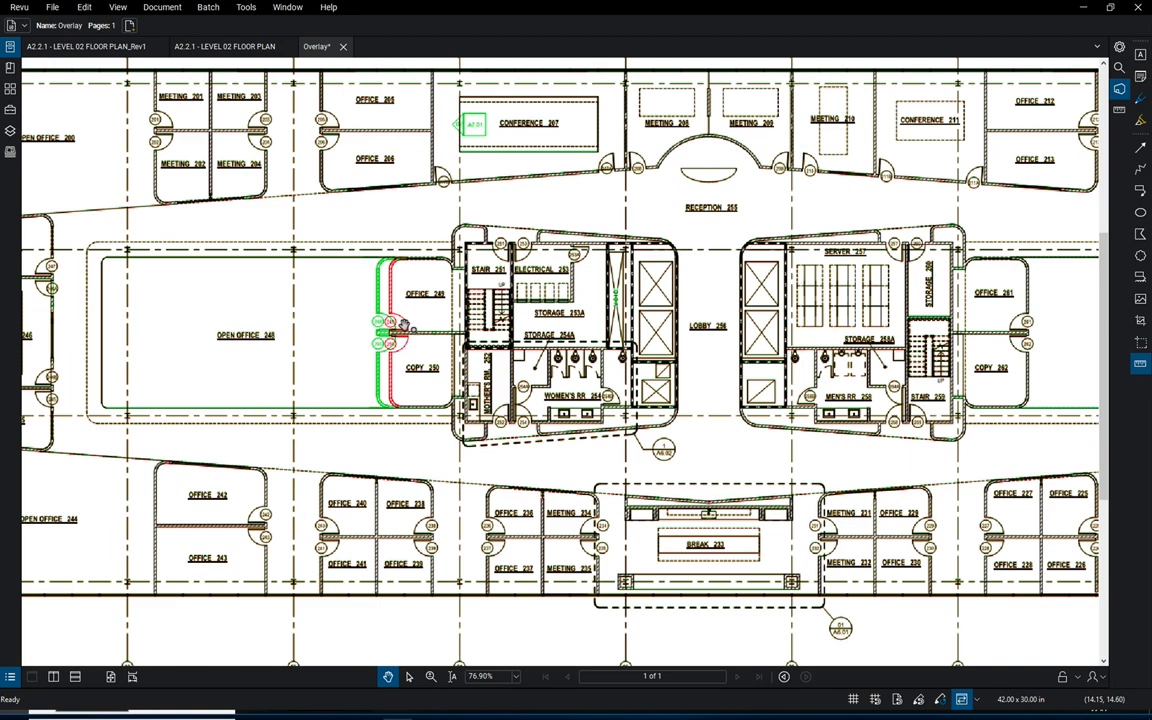
{"action": "scroll", "coordinate": [393, 390], "scroll_direction": "up", "scroll_amount": 3}
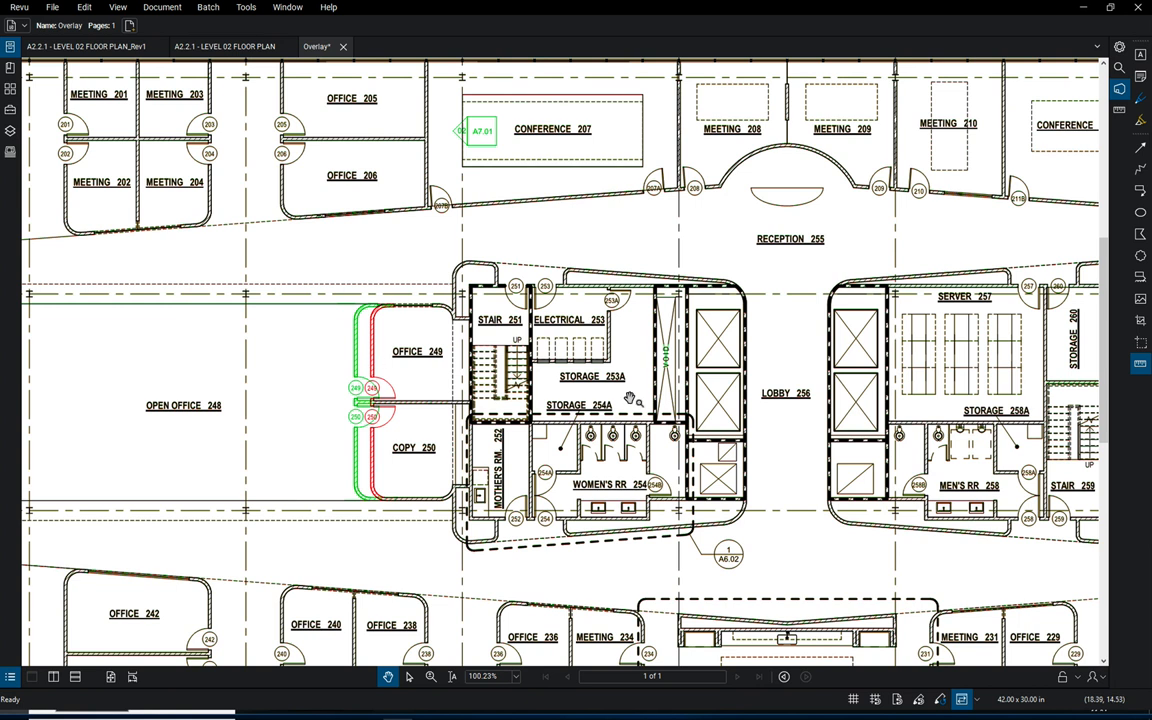
{"action": "scroll", "coordinate": [600, 352], "scroll_direction": "right", "scroll_amount": 3}
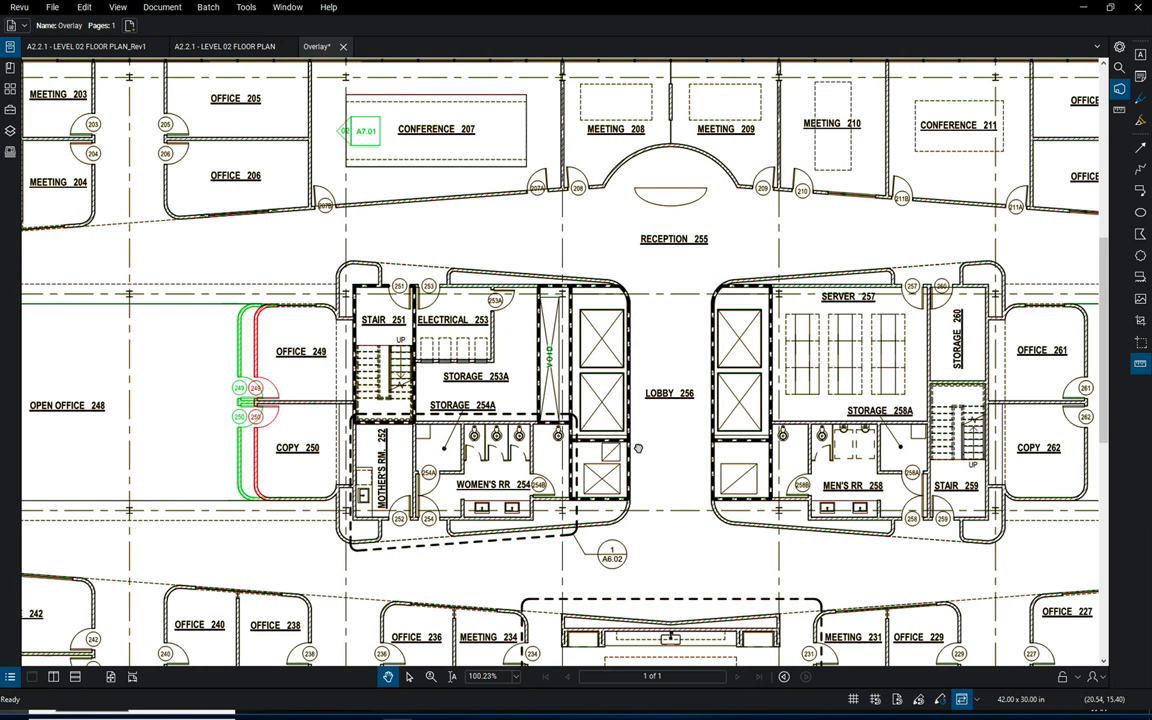
{"action": "scroll", "coordinate": [638, 442], "scroll_direction": "down", "scroll_amount": 1}
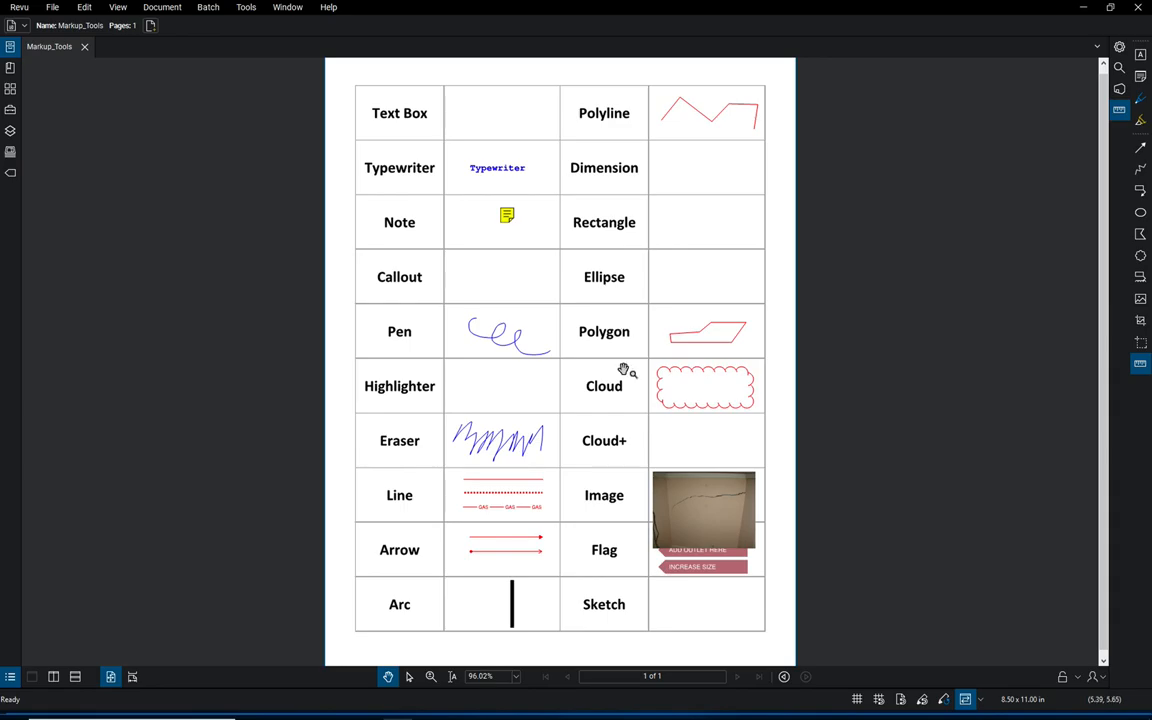
{"action": "left_click", "coordinate": [243, 8]}
{"action": "mouse_move", "coordinate": [249, 26]}
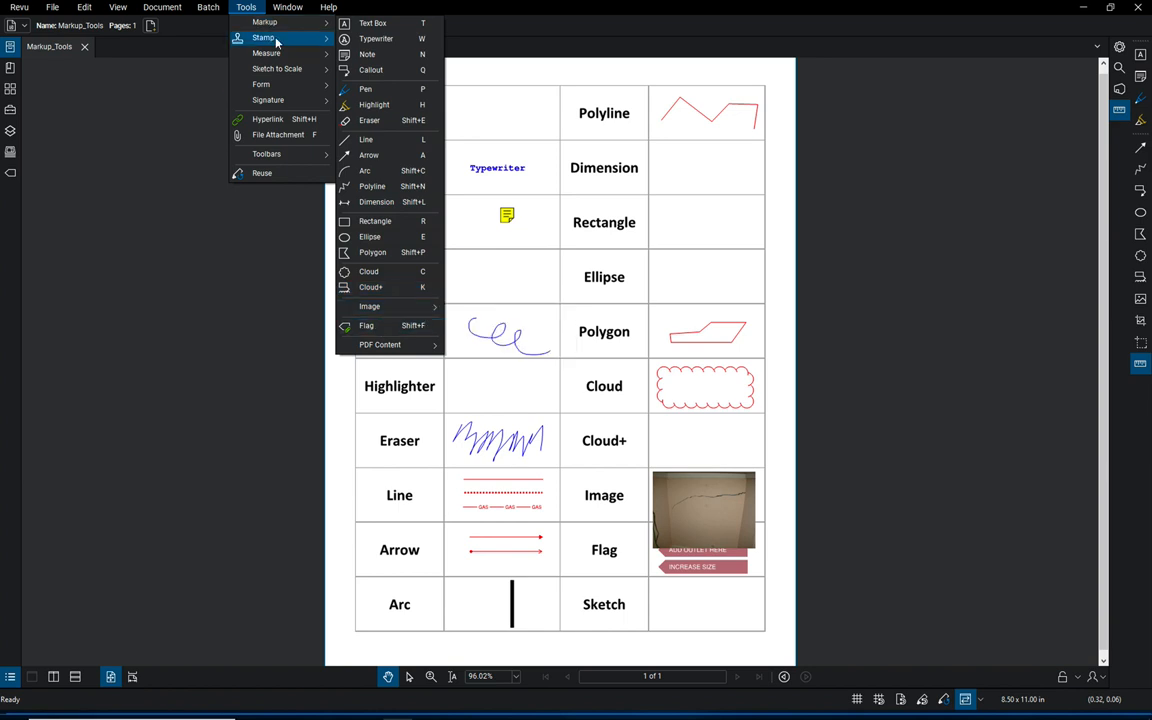
{"action": "mouse_move", "coordinate": [277, 54]}
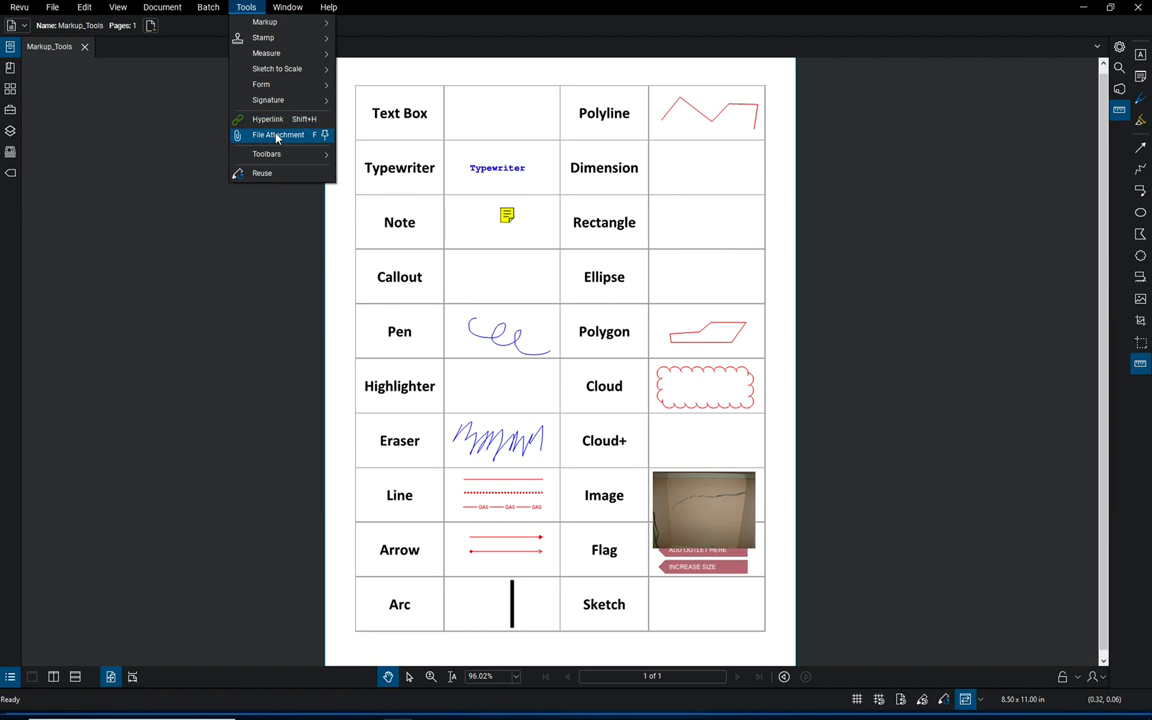
{"action": "left_click", "coordinate": [408, 176]}
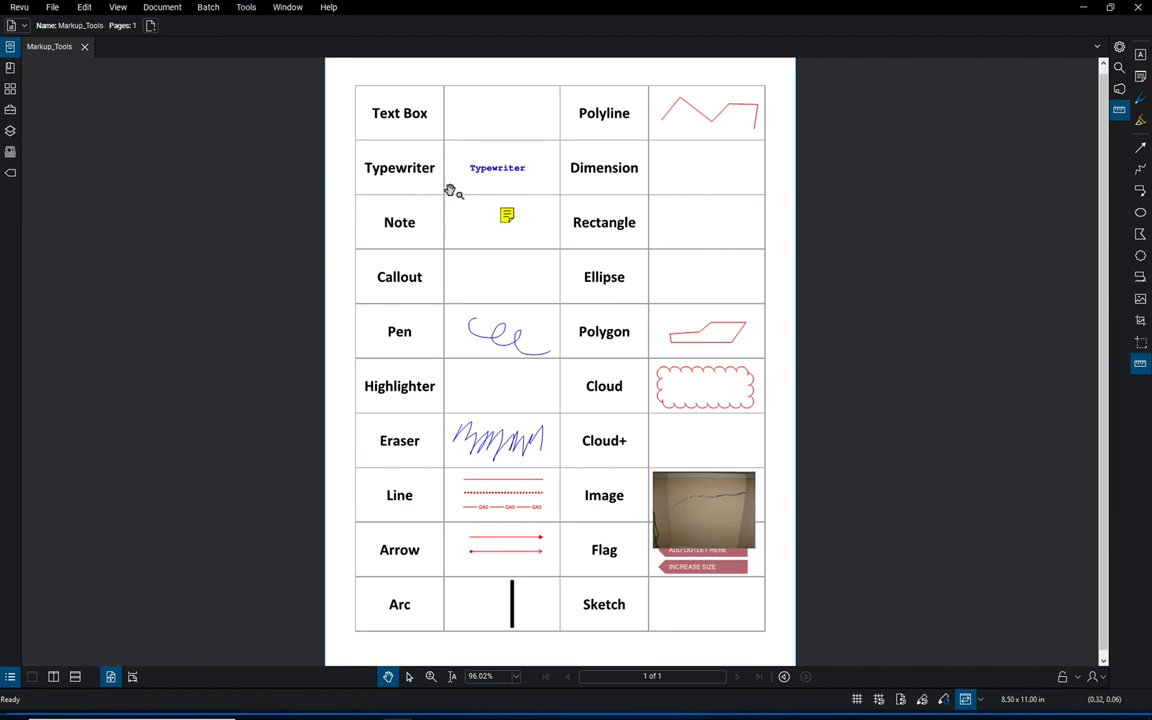
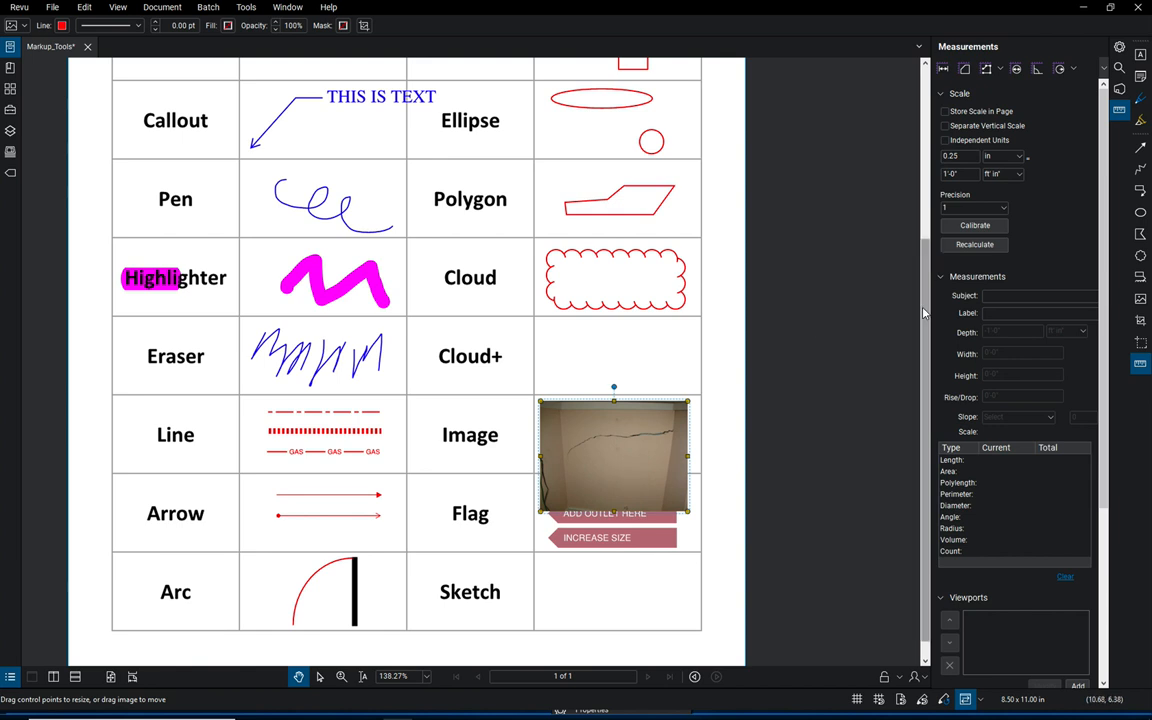
Step: Crop the photo in the Image row to the area around the wall crack and deselect it
{"action": "left_click_drag", "start_coordinate": [932, 301], "coordinate": [1082, 314]}
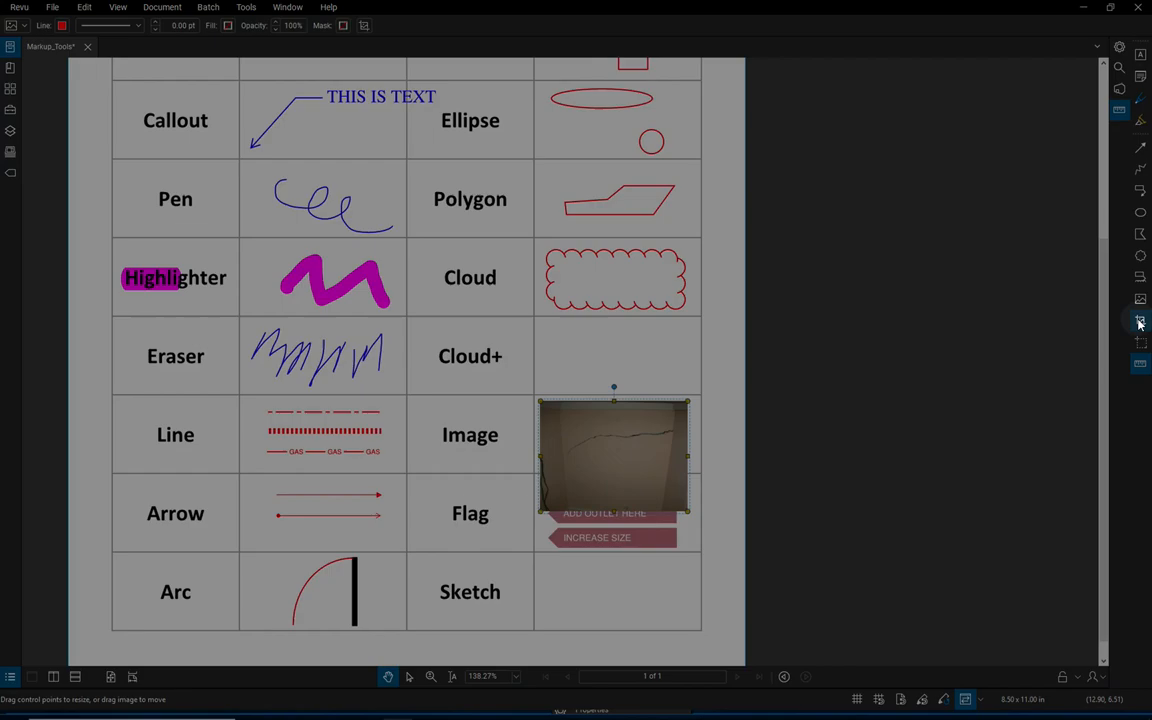
{"action": "left_click", "coordinate": [1139, 322]}
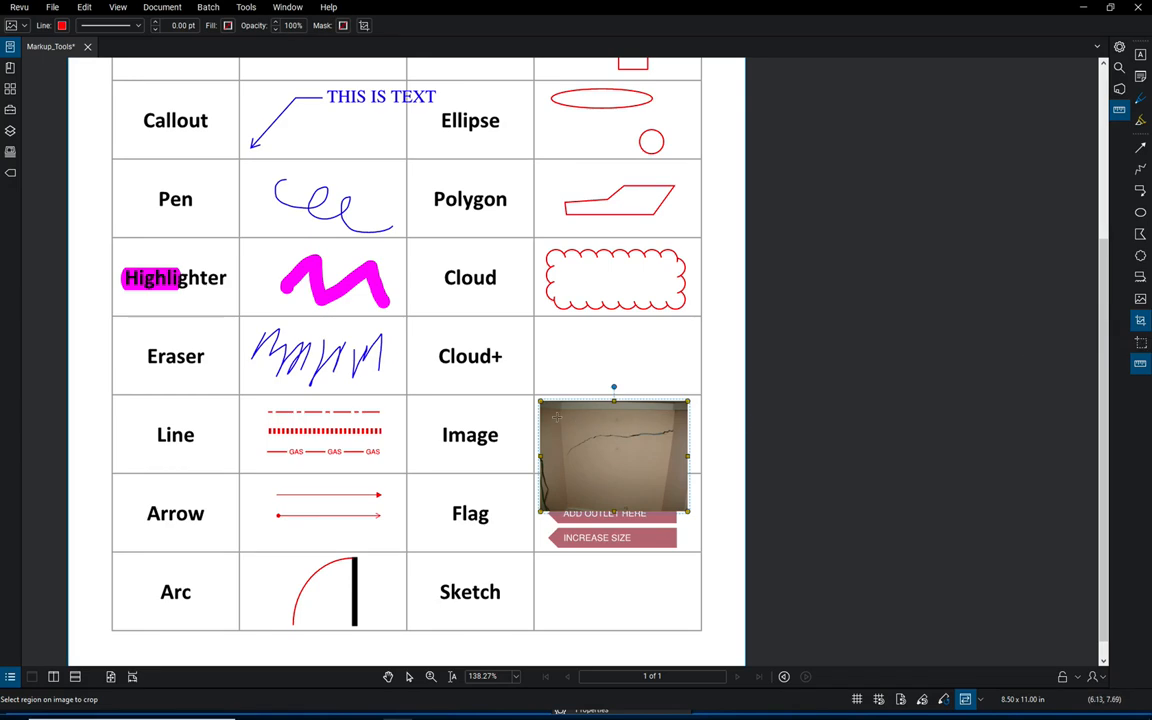
{"action": "mouse_move", "coordinate": [557, 417]}
{"action": "left_mouse_down"}
{"action": "mouse_move", "coordinate": [692, 458]}
{"action": "mouse_move", "coordinate": [679, 456]}
{"action": "left_mouse_up"}
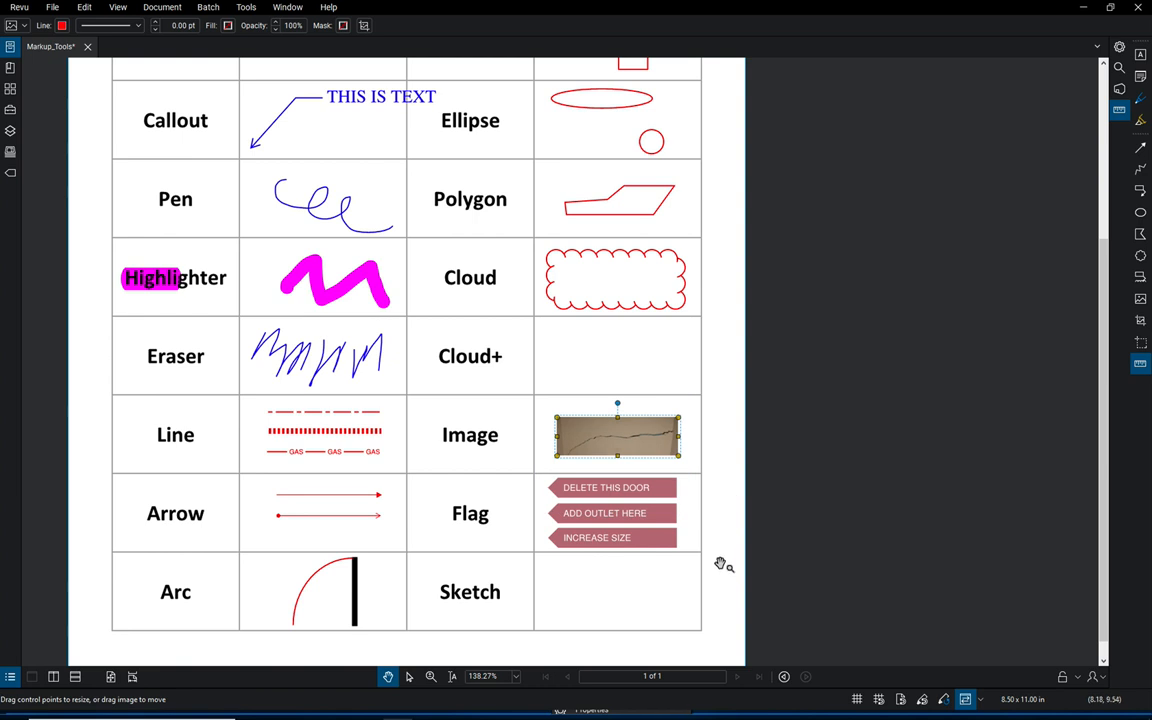
{"action": "left_click", "coordinate": [804, 432]}
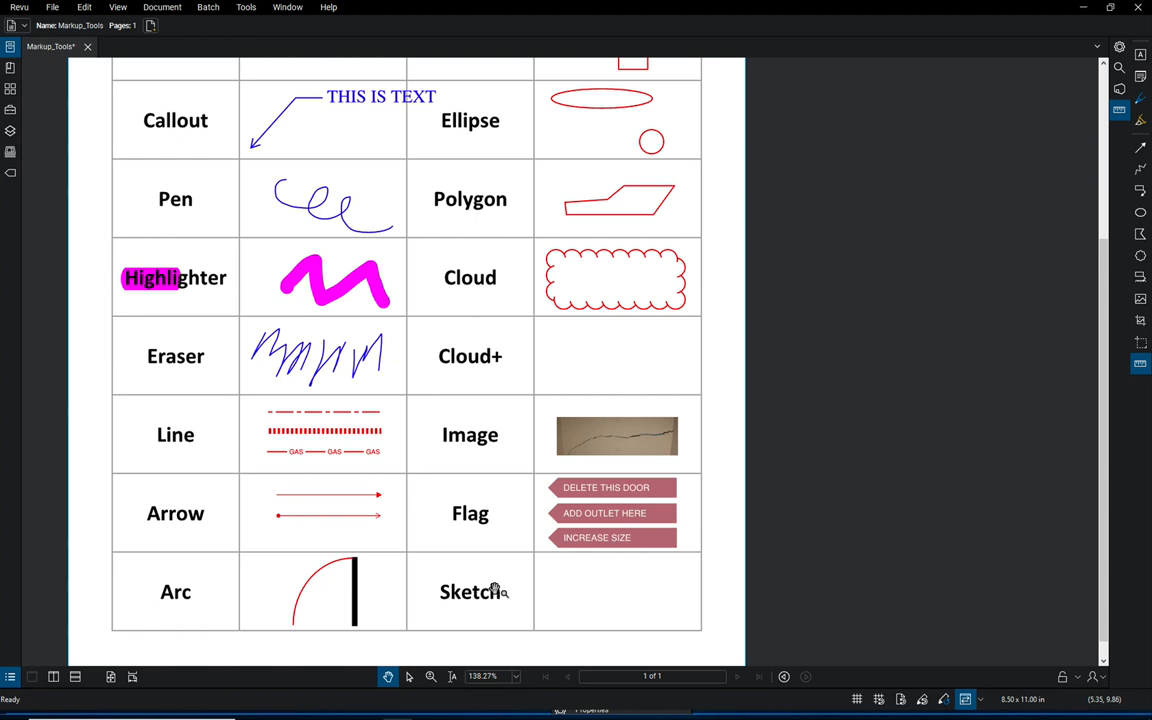
Step: Draw a Rectangle Sketch to Scale about 6 ft wide and 2 ft high in the empty cell beside Sketch
{"action": "left_click", "coordinate": [245, 8]}
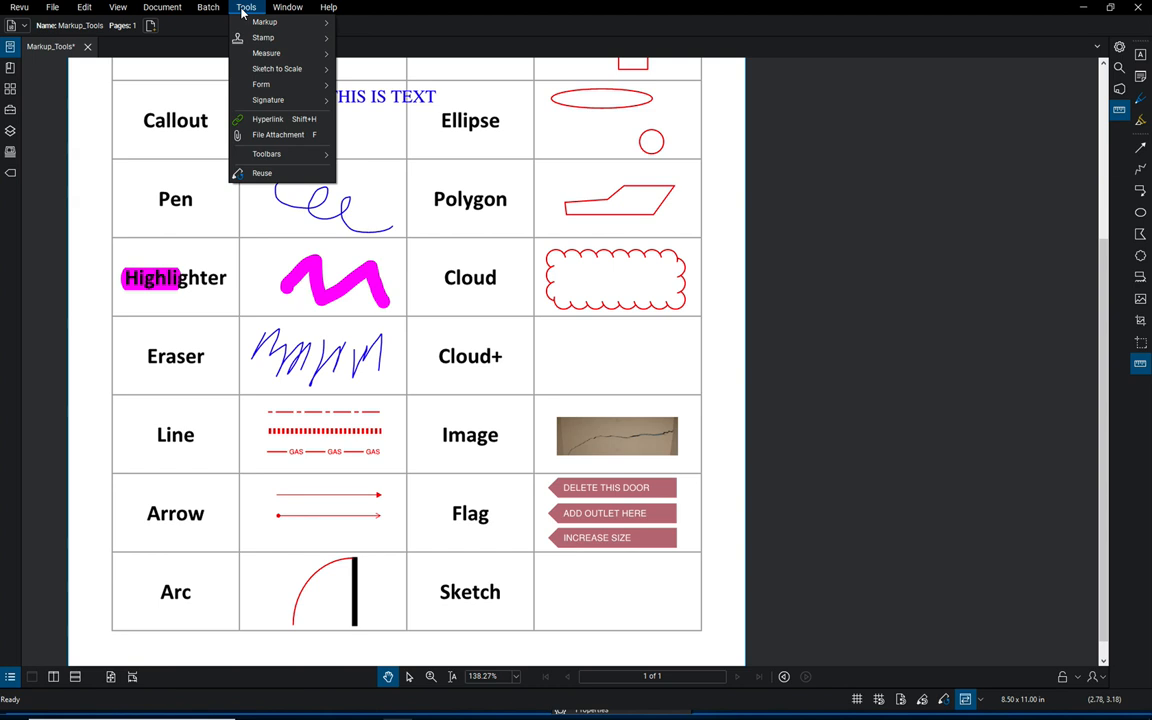
{"action": "mouse_move", "coordinate": [262, 22]}
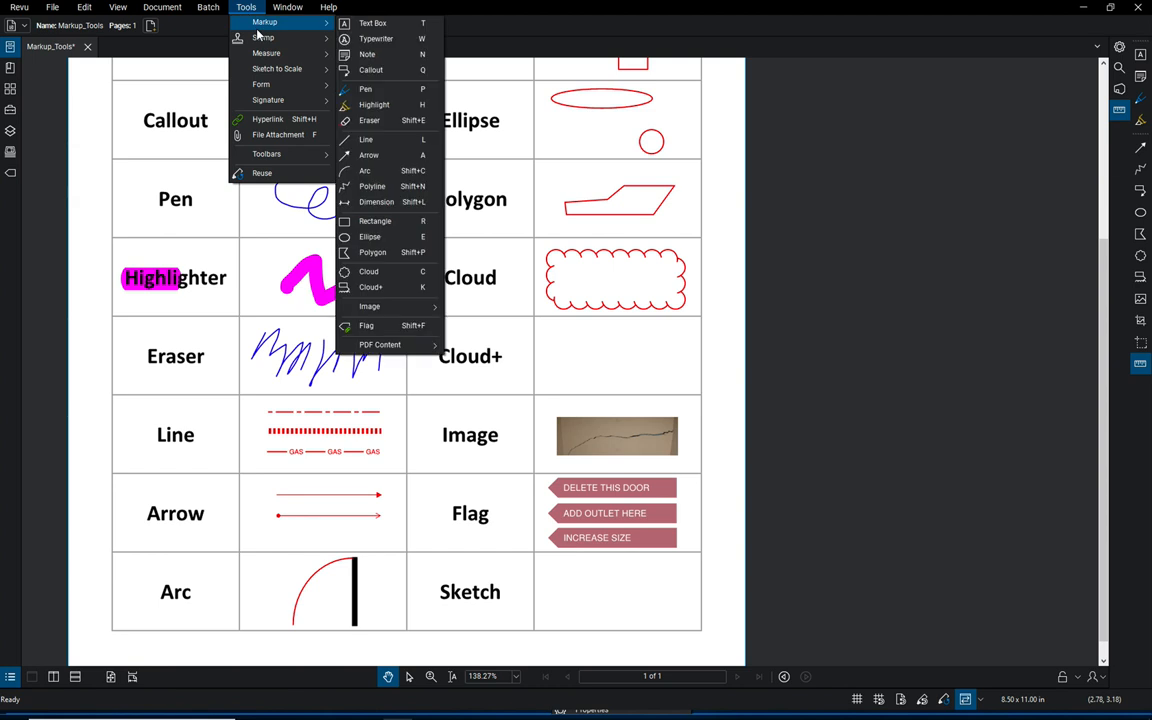
{"action": "mouse_move", "coordinate": [277, 69]}
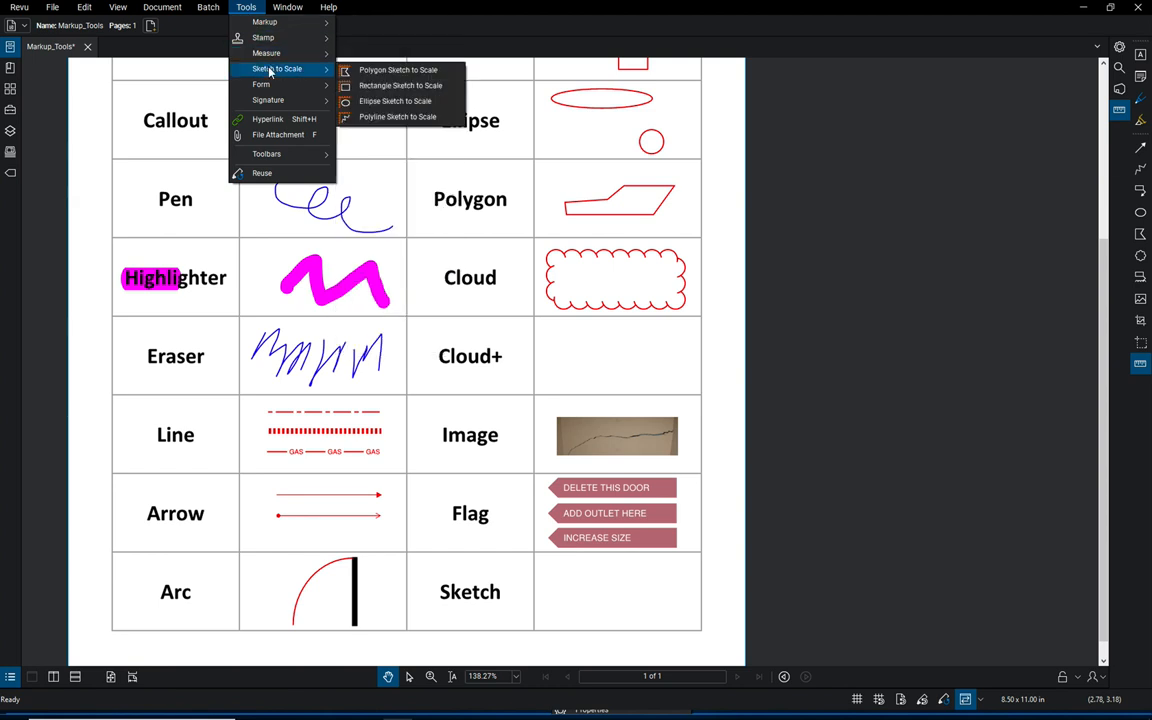
{"action": "left_click", "coordinate": [385, 86]}
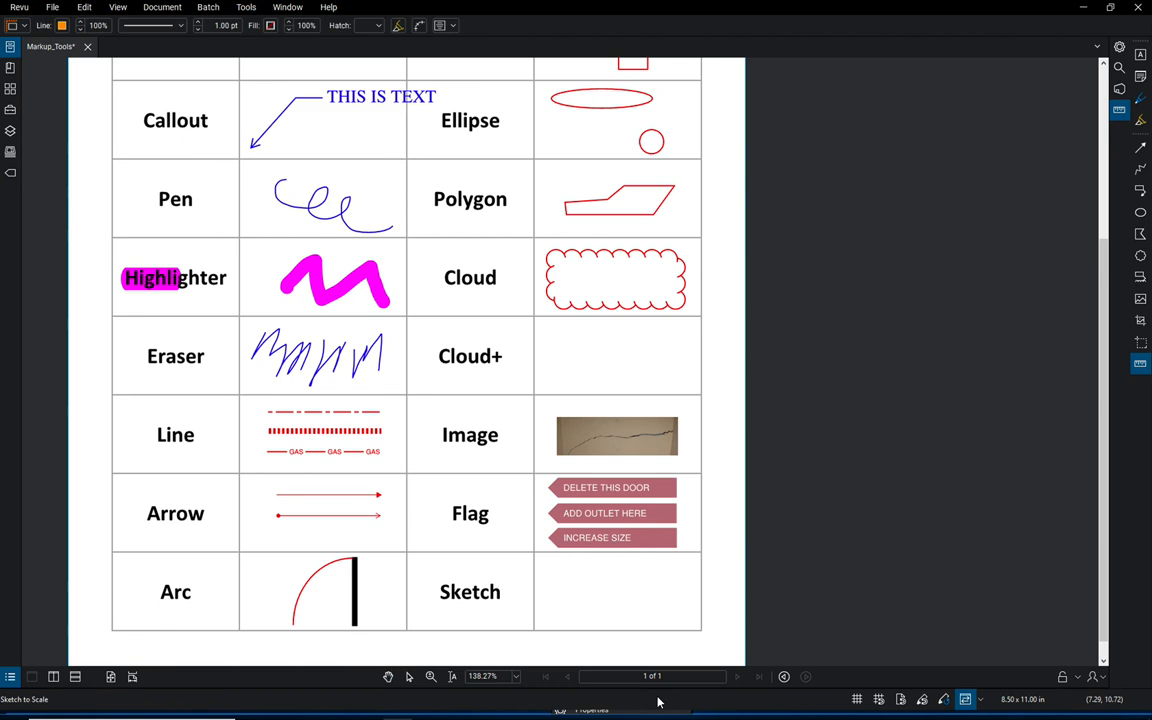
{"action": "left_click", "coordinate": [560, 570]}
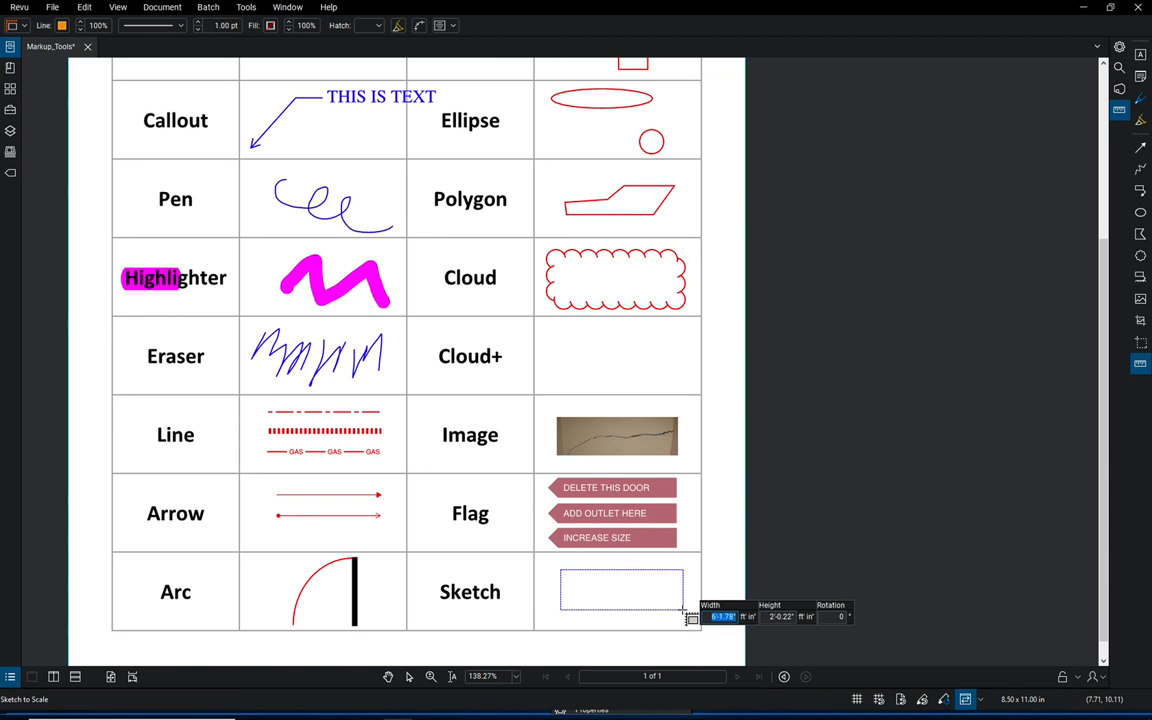
{"action": "left_click", "coordinate": [683, 611]}
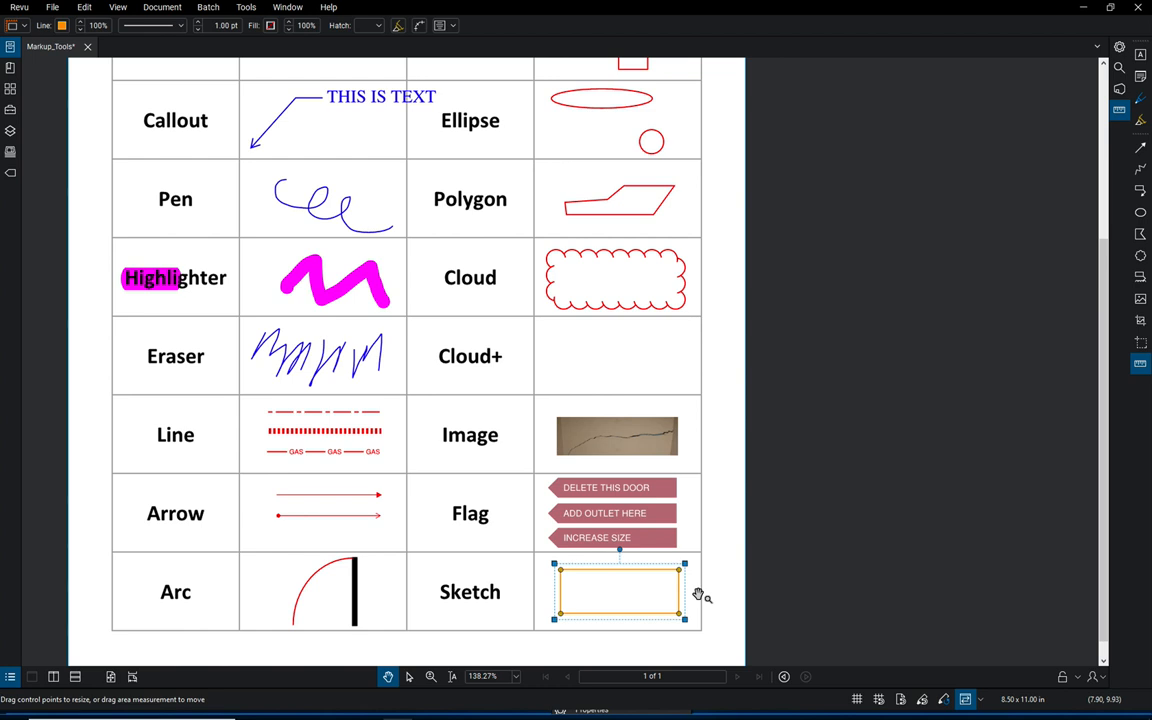
{"action": "scroll", "coordinate": [794, 441], "scroll_direction": "down", "scroll_amount": 3}
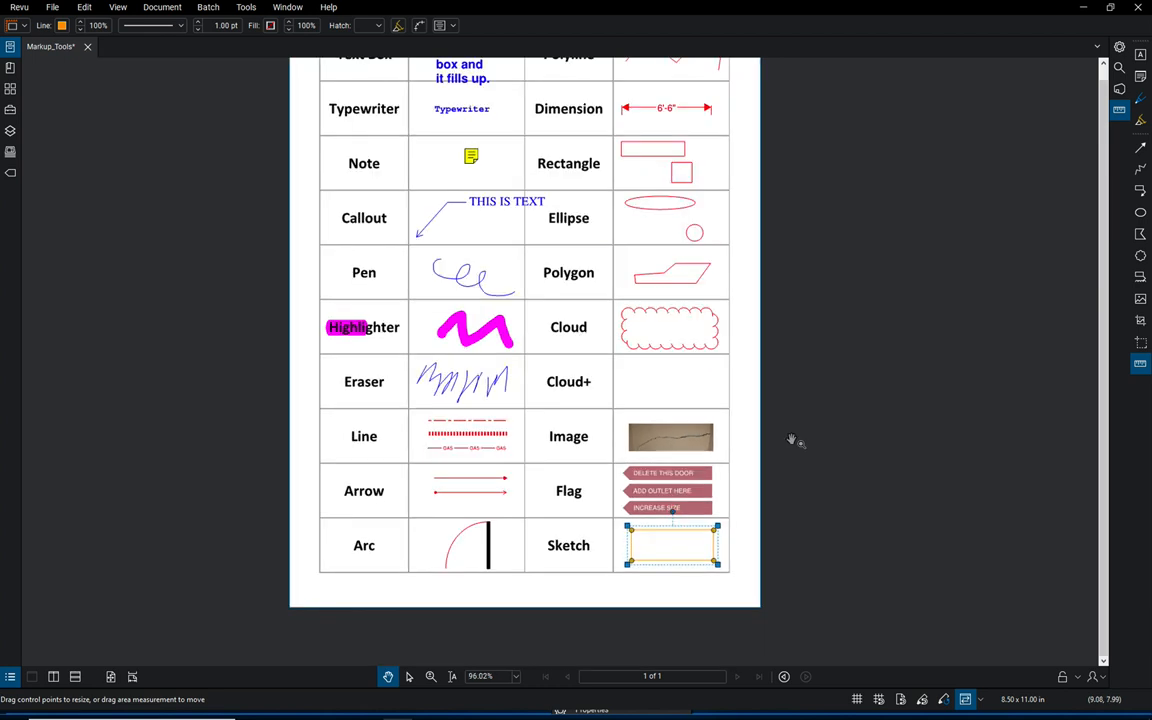
{"action": "left_click_drag", "start_coordinate": [548, 268], "coordinate": [545, 341]}
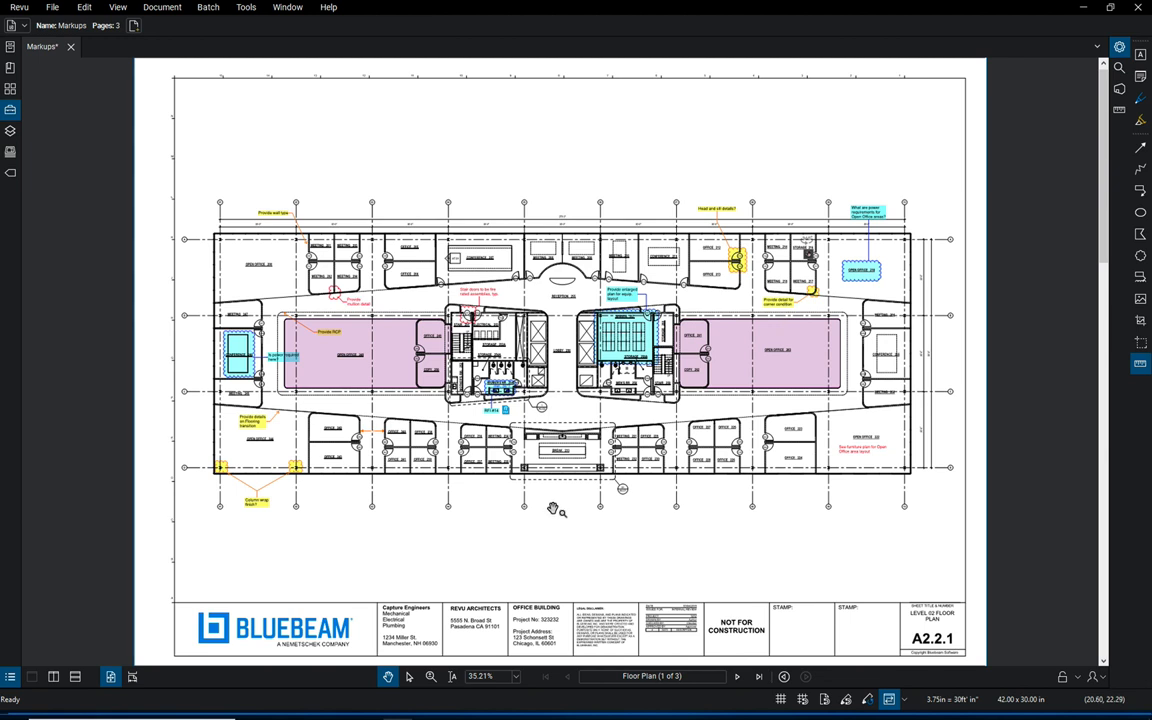
Step: Examine the markups on the Markups floor plan, including the Server 257 cloud callout and the notes near Stair 251
{"action": "scroll", "coordinate": [573, 345], "scroll_direction": "up", "scroll_amount": 1}
{"action": "scroll", "coordinate": [573, 345], "scroll_direction": "up", "scroll_amount": 5}
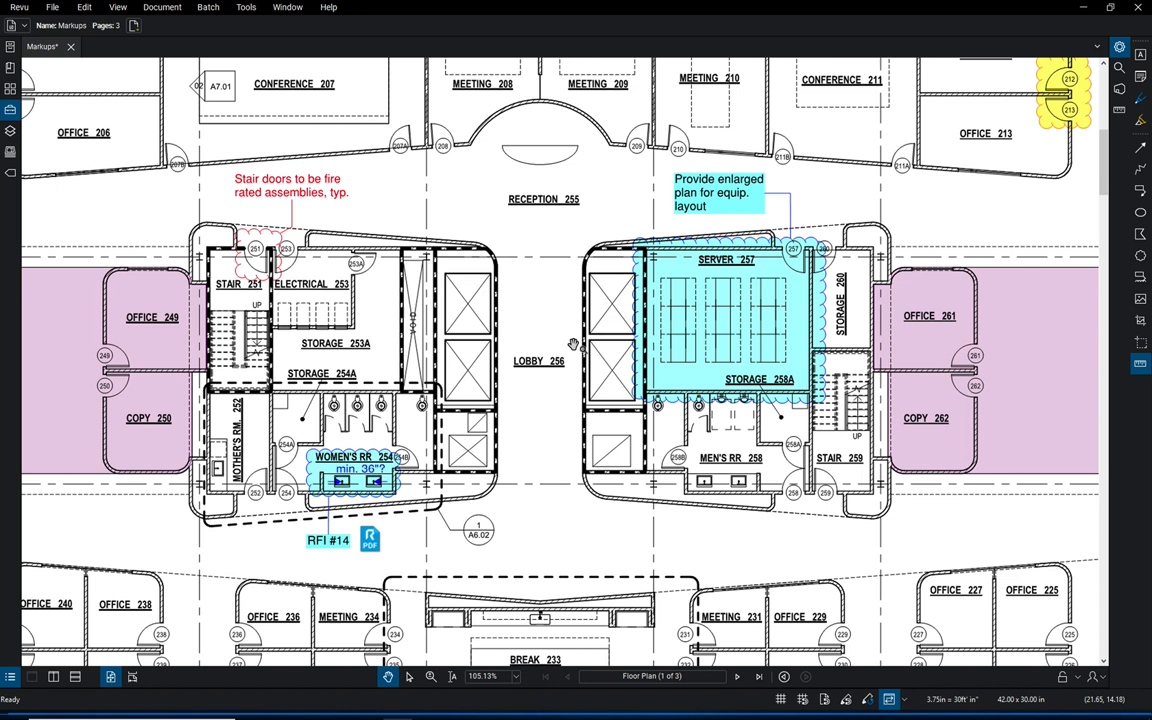
{"action": "left_click", "coordinate": [735, 345]}
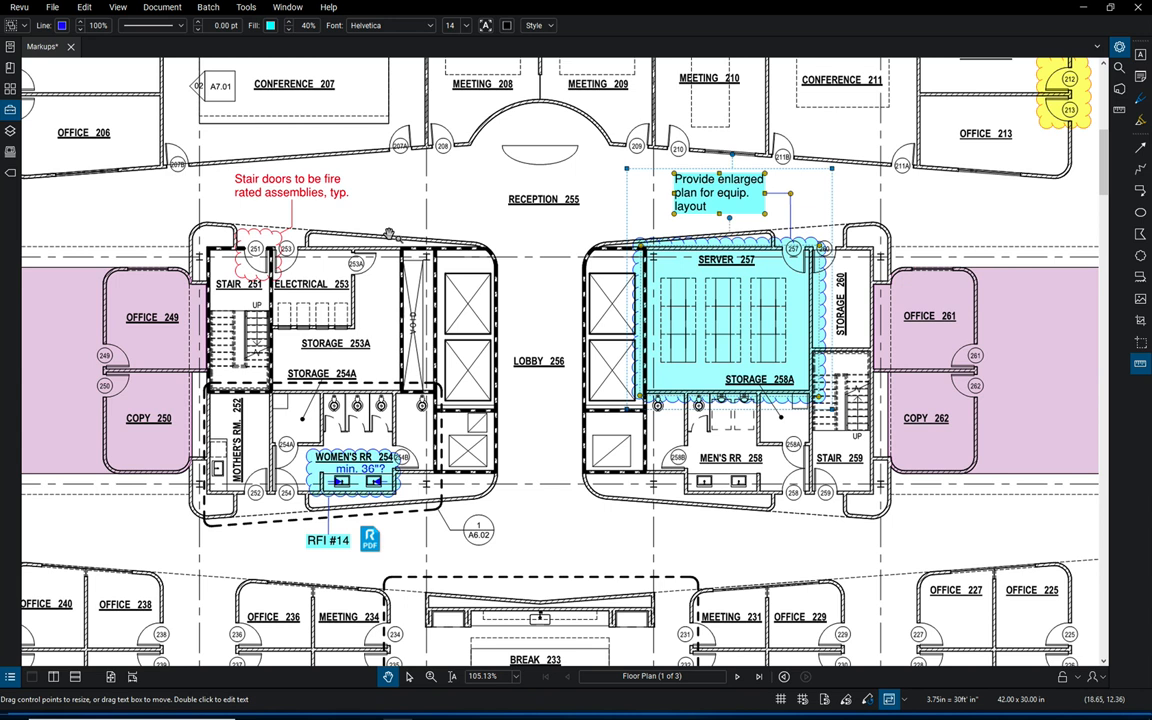
{"action": "left_click_drag", "start_coordinate": [363, 220], "coordinate": [566, 345]}
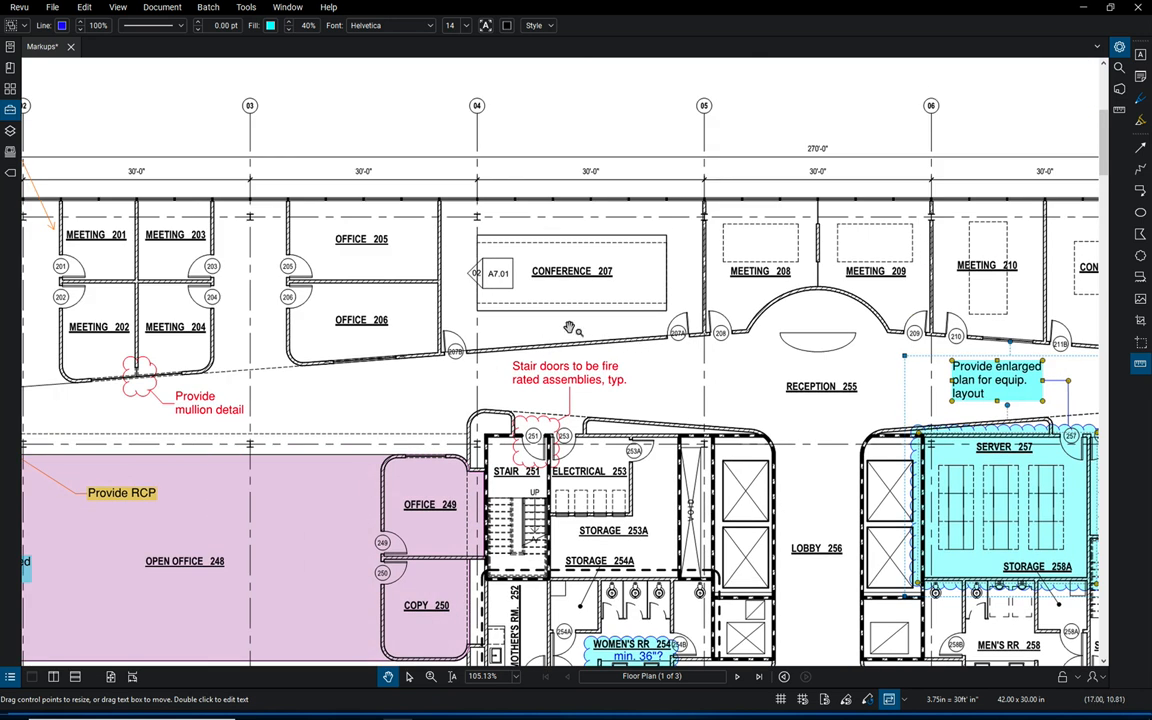
Step: Add a Cloud+ markup around the sloped wall below Conference 207 with the note "Window Here" toward Reception 255
{"action": "scroll", "coordinate": [566, 326], "scroll_direction": "up", "scroll_amount": 1}
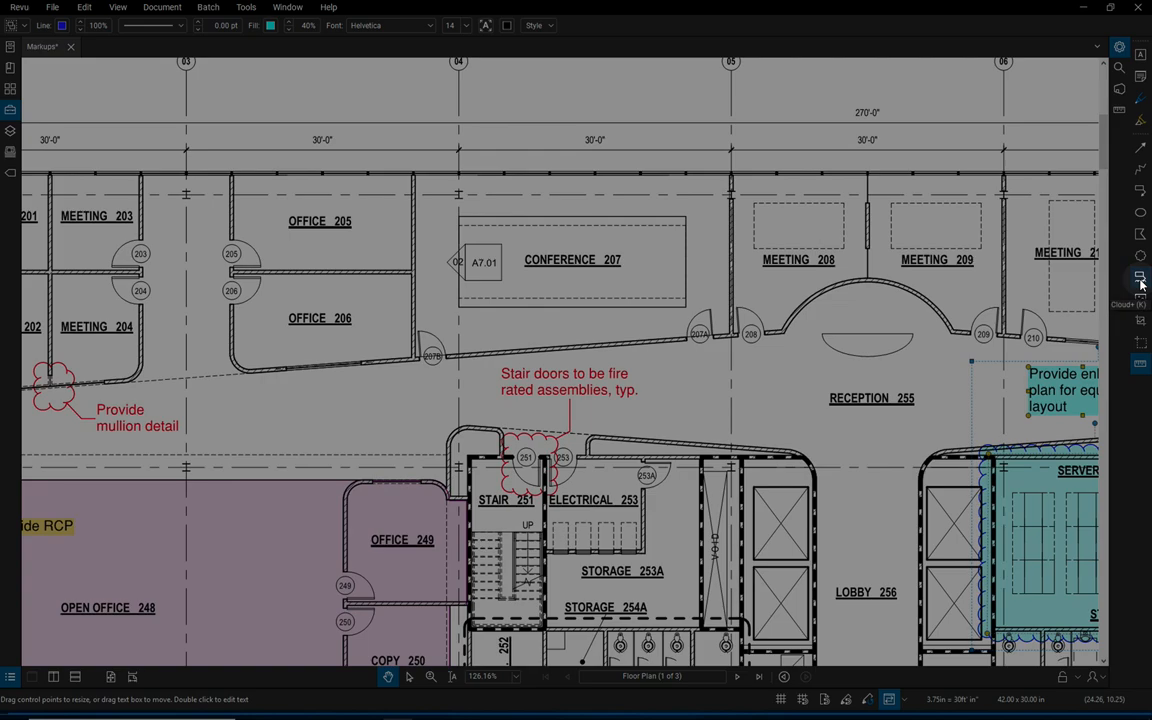
{"action": "left_click", "coordinate": [1141, 285]}
{"action": "left_click_drag", "start_coordinate": [471, 328], "coordinate": [678, 367]}
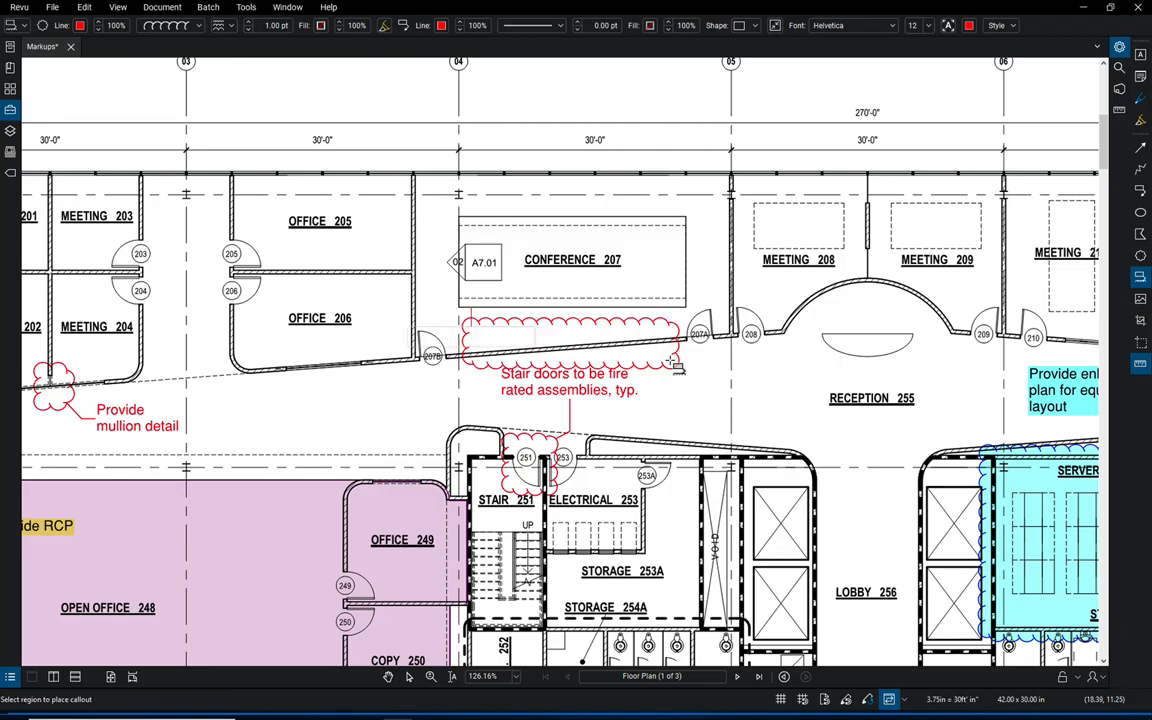
{"action": "left_click", "coordinate": [704, 397]}
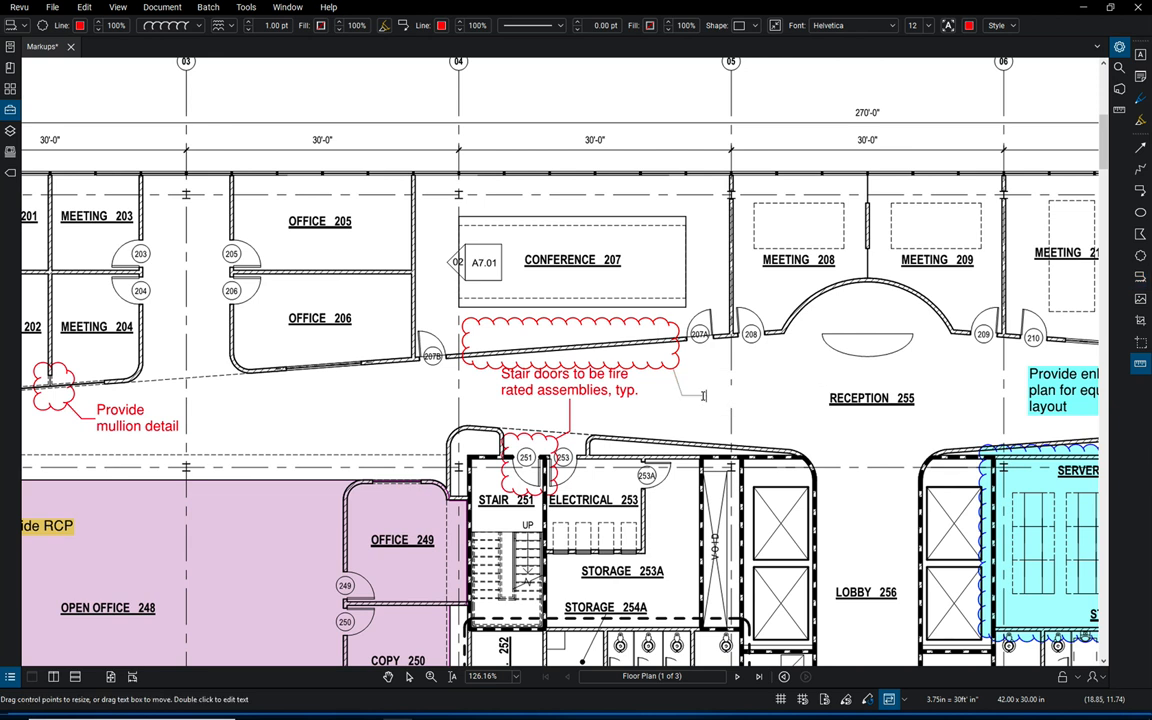
{"action": "type", "text": "Window Here"}
{"action": "key", "text": "Escape"}
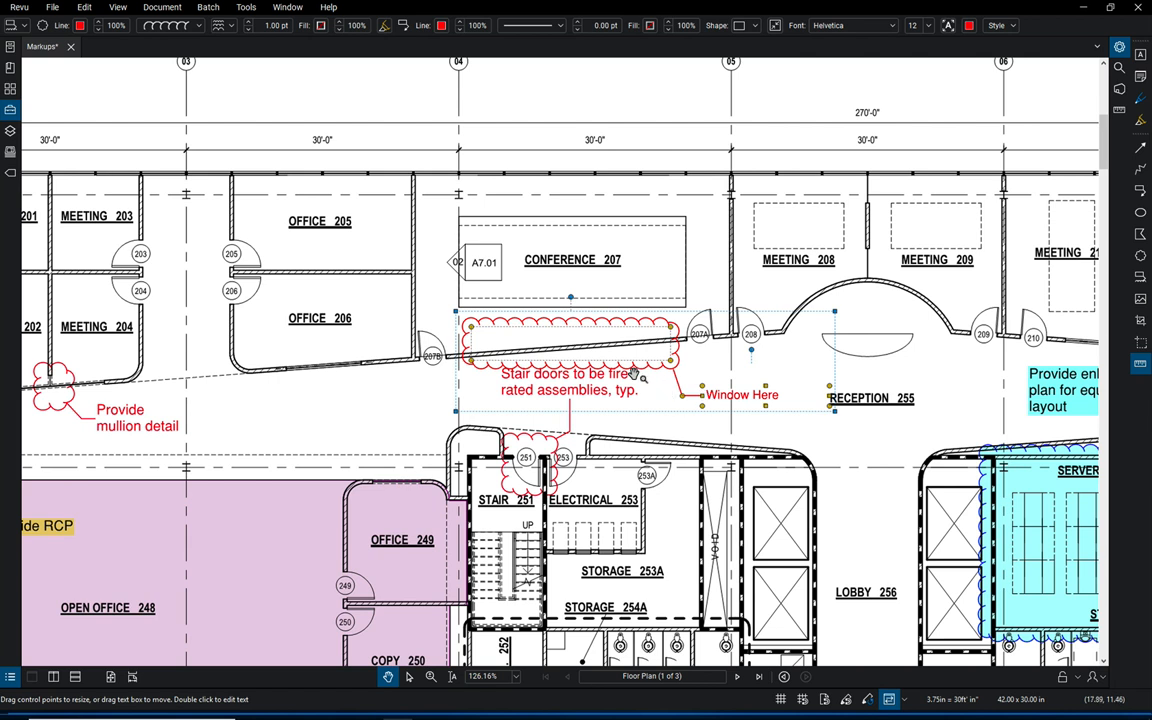
Step: Reshape the new cloud's corners so its upper and lower edges follow the slope of the wall between doors 207B and 207A
{"action": "scroll", "coordinate": [585, 345], "scroll_direction": "up", "scroll_amount": 1}
{"action": "scroll", "coordinate": [449, 336], "scroll_direction": "up", "scroll_amount": 2}
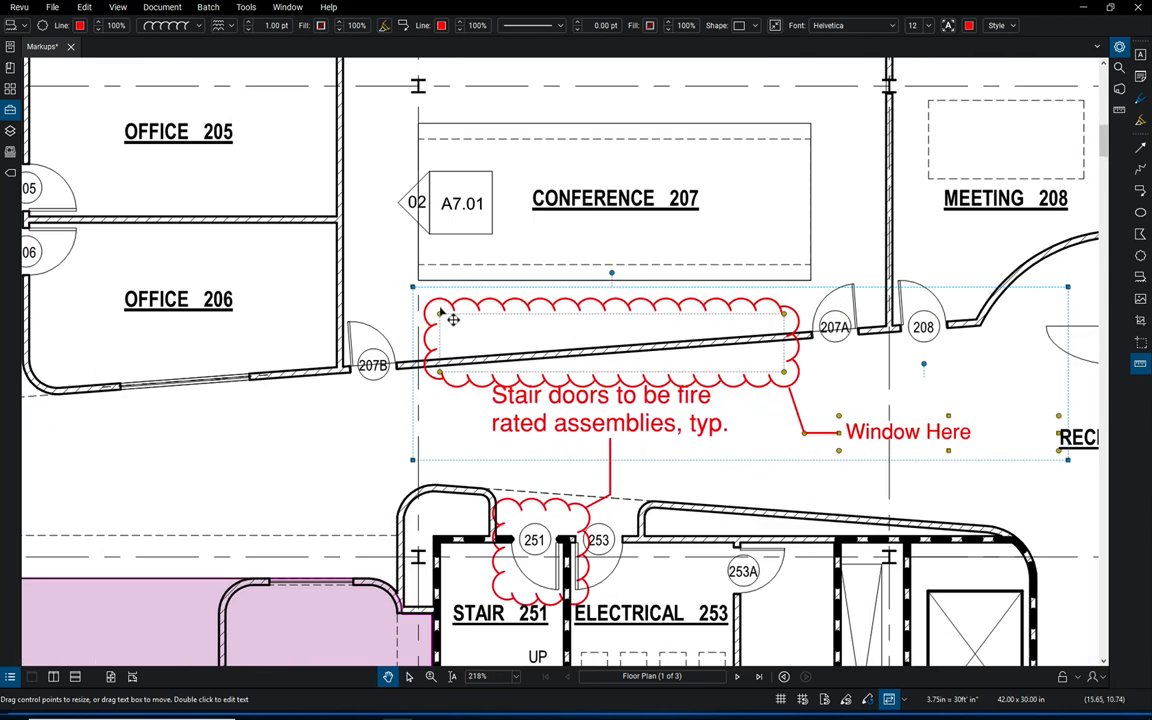
{"action": "left_click_drag", "start_coordinate": [440, 331], "coordinate": [439, 329]}
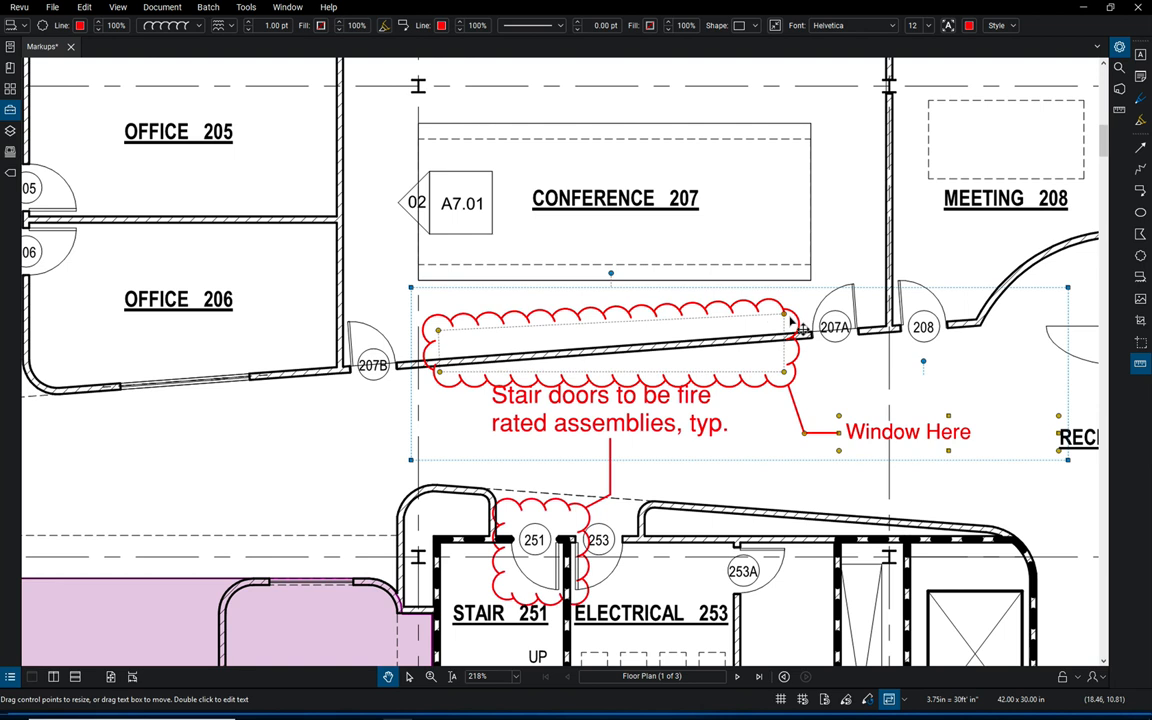
{"action": "left_click_drag", "start_coordinate": [787, 372], "coordinate": [788, 358]}
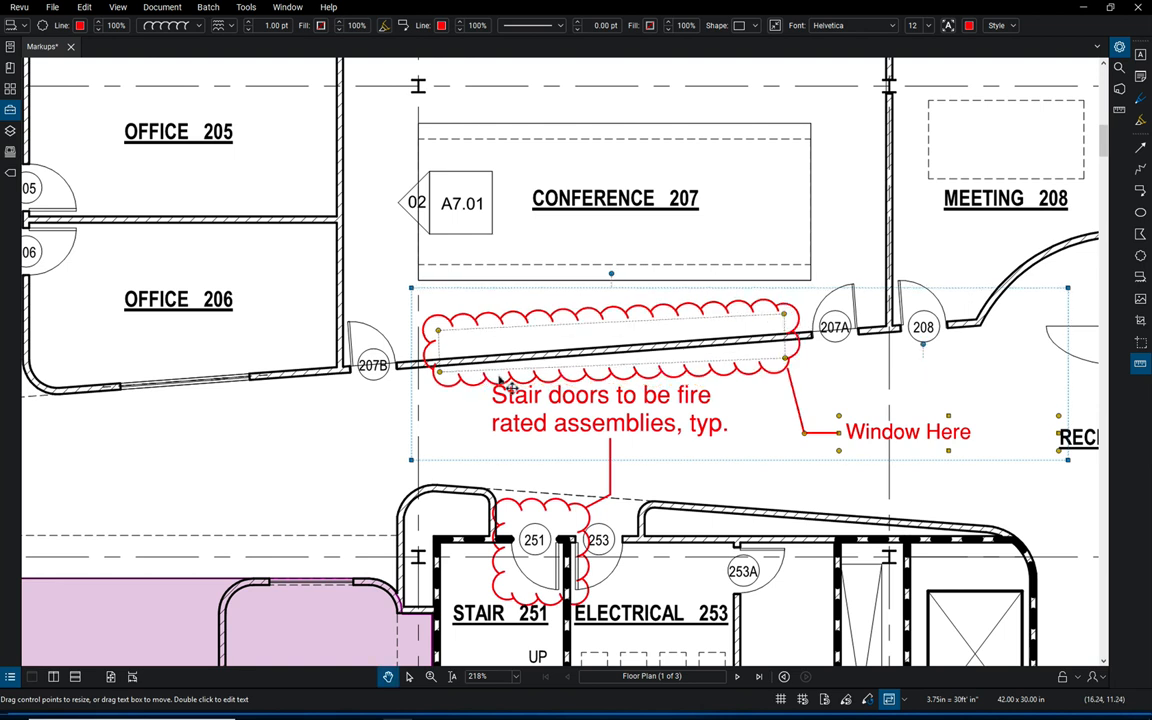
{"action": "left_click_drag", "start_coordinate": [439, 373], "coordinate": [440, 373]}
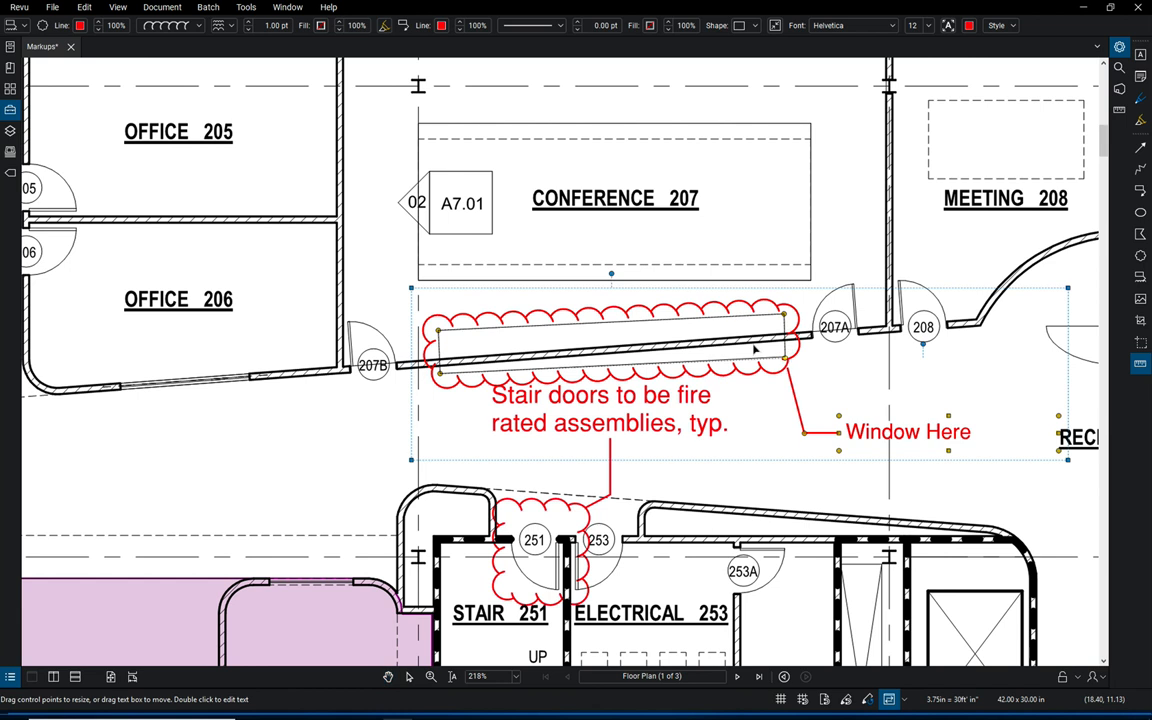
Step: Reduce the new cloud's arc size to 1.50 and deselect the markup
{"action": "left_click", "coordinate": [231, 28]}
{"action": "left_click", "coordinate": [245, 51]}
{"action": "left_click", "coordinate": [245, 51]}
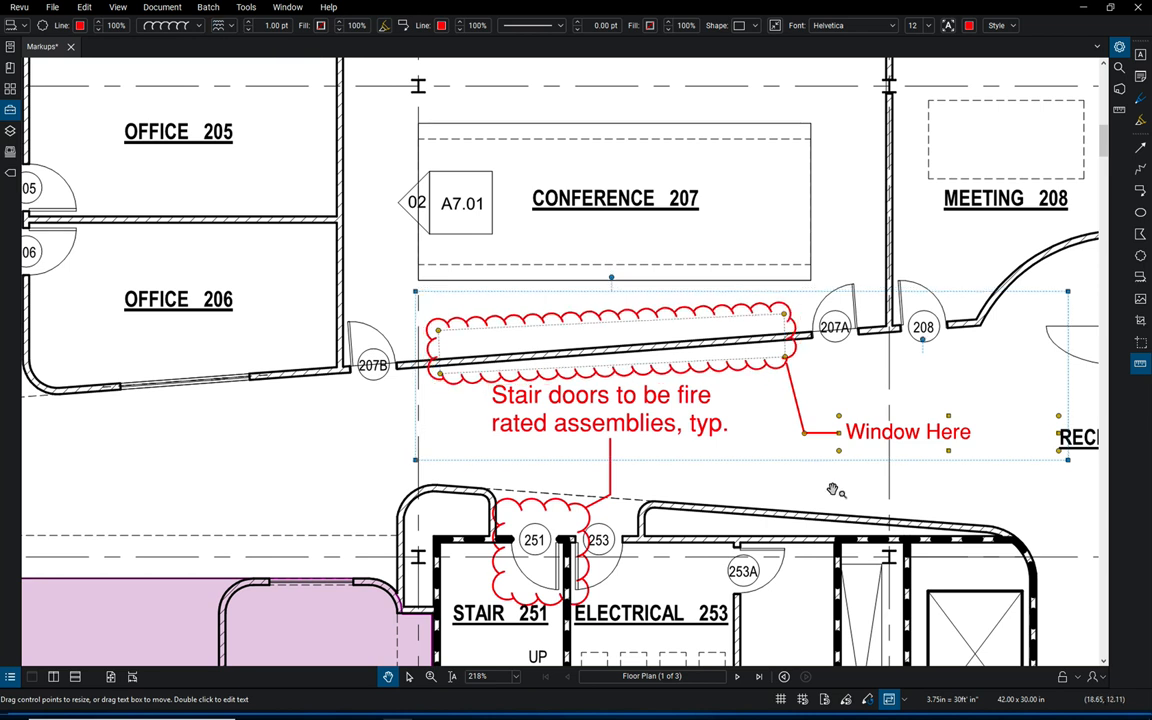
{"action": "mouse_move", "coordinate": [913, 497]}
{"action": "left_mouse_down"}
{"action": "mouse_move", "coordinate": [771, 500]}
{"action": "mouse_move", "coordinate": [739, 528]}
{"action": "left_mouse_up"}
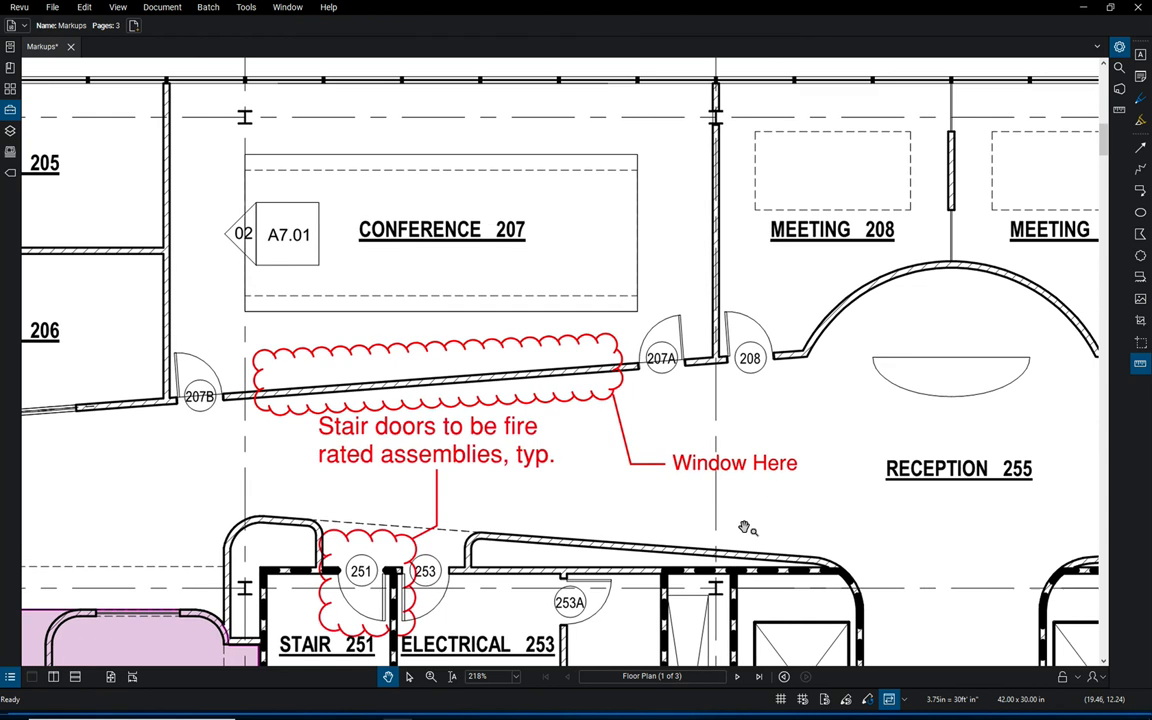
Step: Change the "Window Here" note to read "Insert 10-0x4-0 Window Here"
{"action": "double_click", "coordinate": [690, 472]}
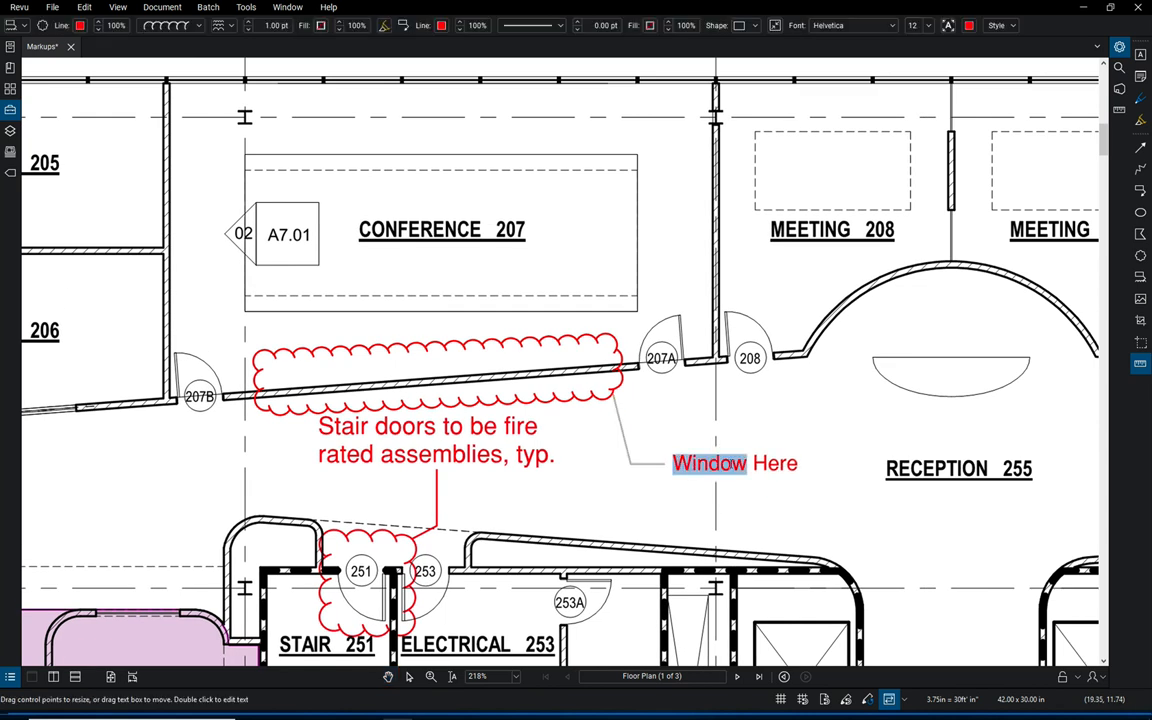
{"action": "left_click", "coordinate": [735, 464]}
{"action": "left_click", "coordinate": [601, 402]}
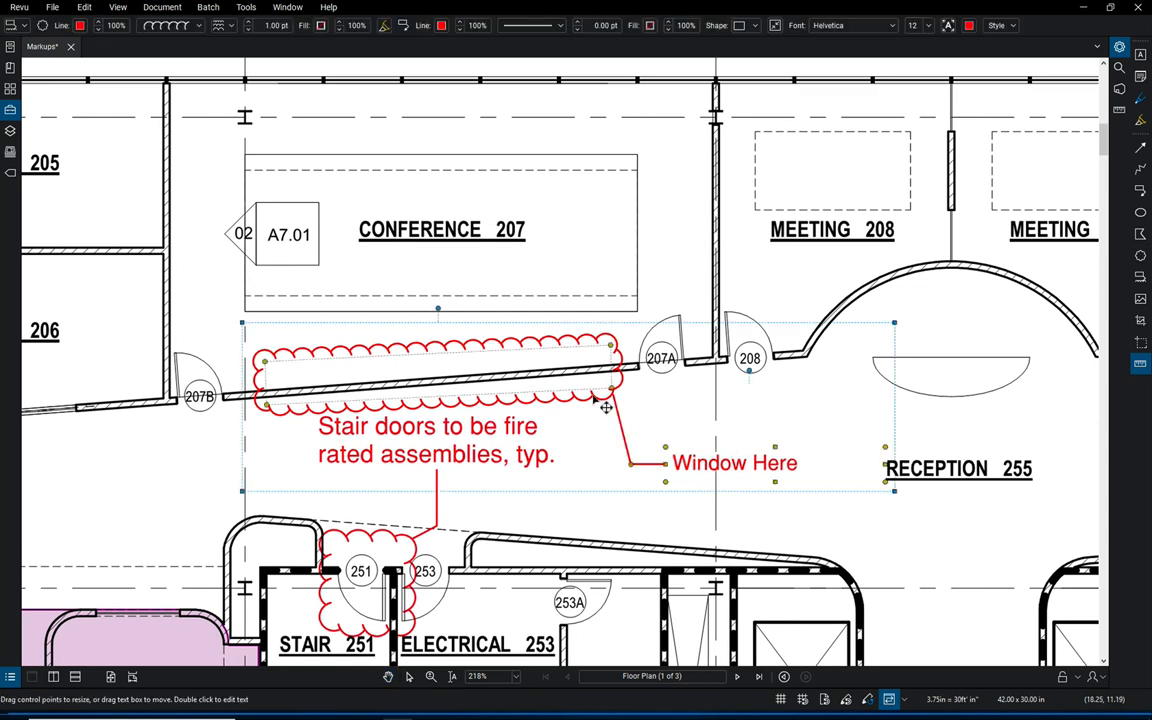
{"action": "double_click", "coordinate": [710, 465]}
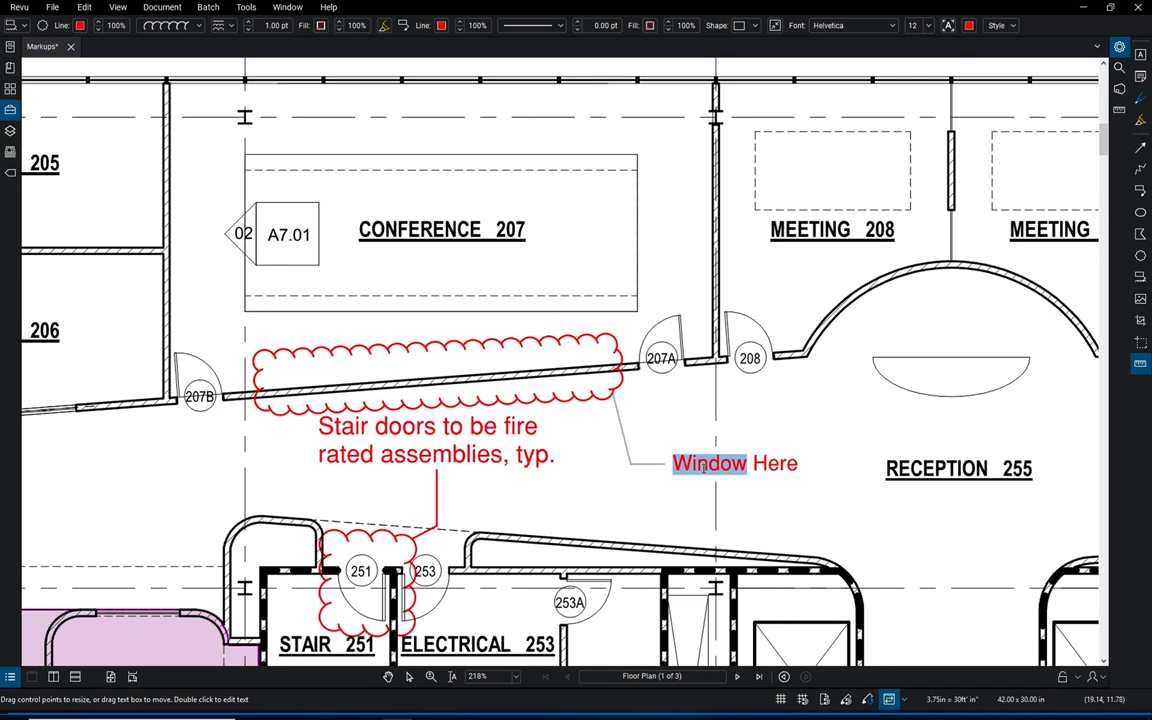
{"action": "type", "text": "Insert "}
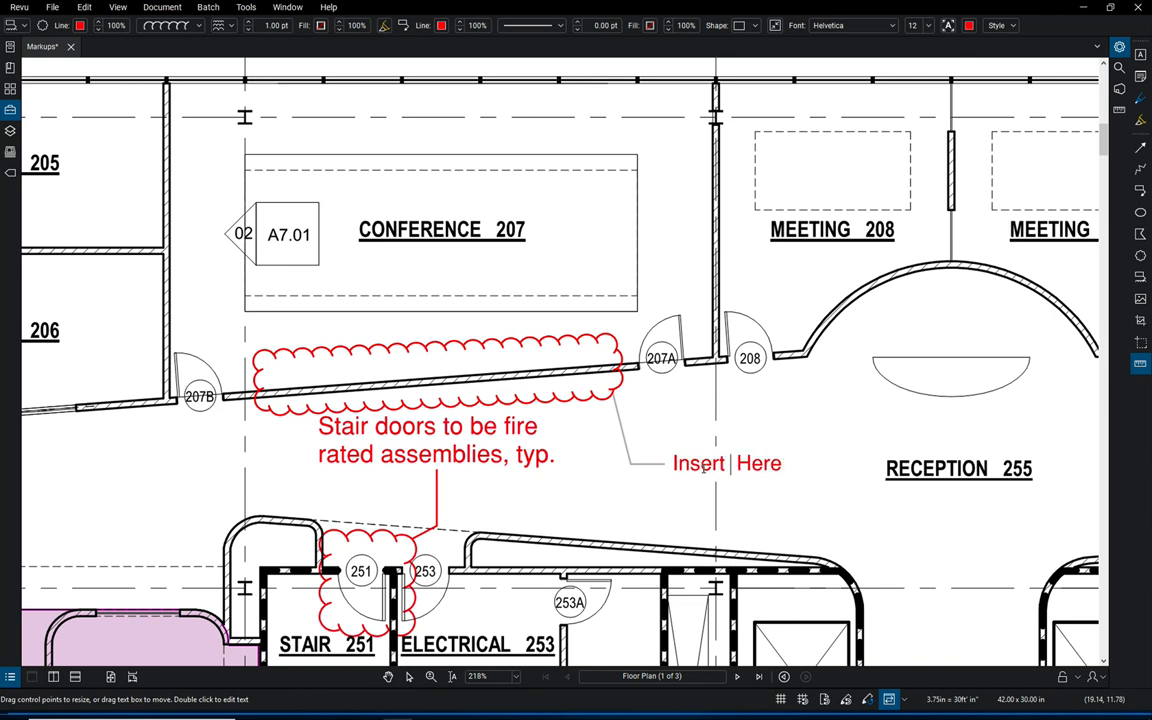
{"action": "type", "text": "10-0 "}
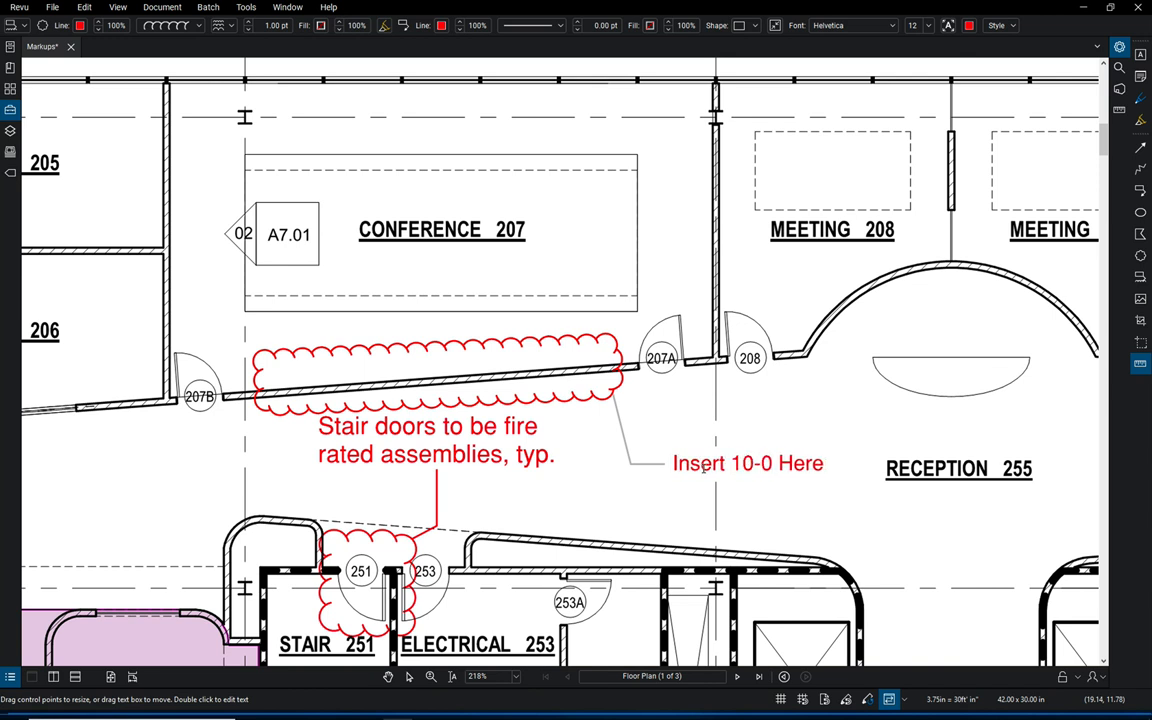
{"action": "type", "text": "x4-"}
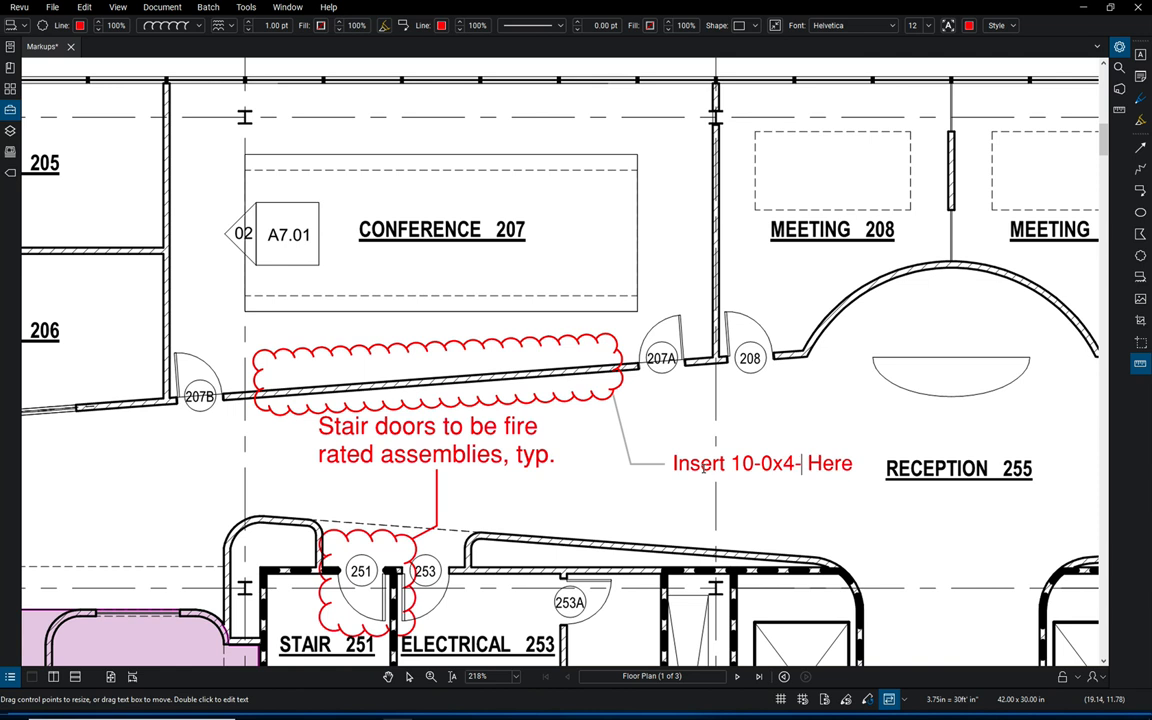
{"action": "type", "text": "0 "}
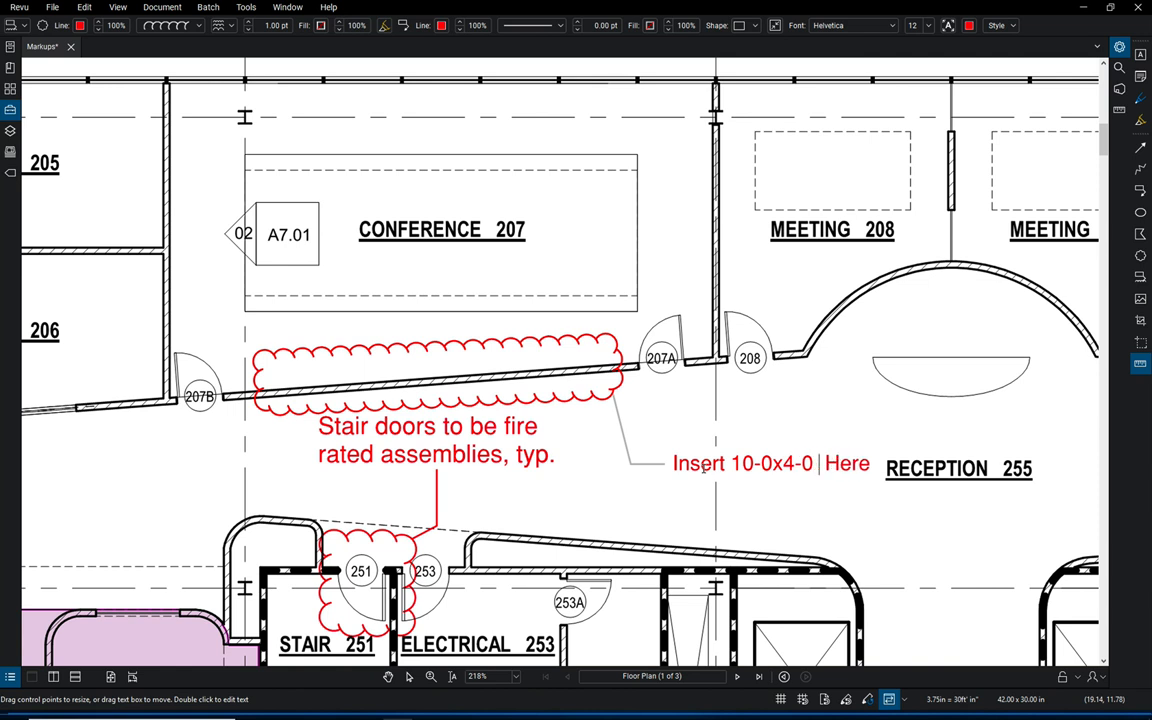
{"action": "type", "text": "Window"}
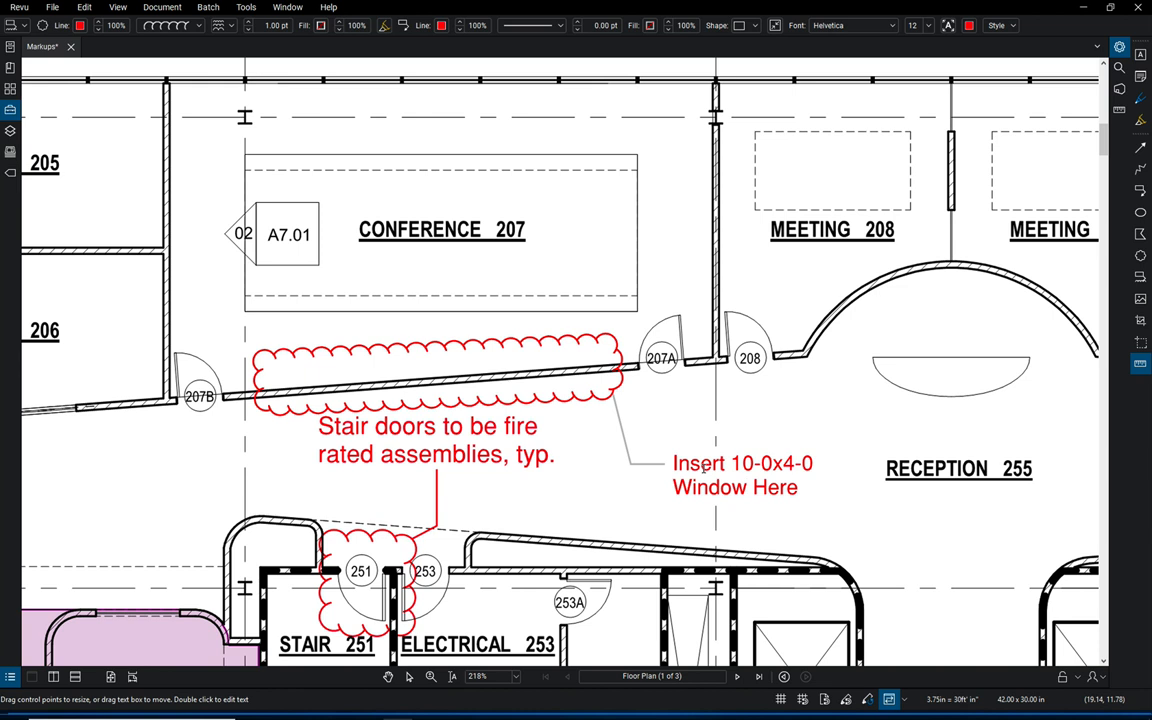
{"action": "key", "text": "Escape"}
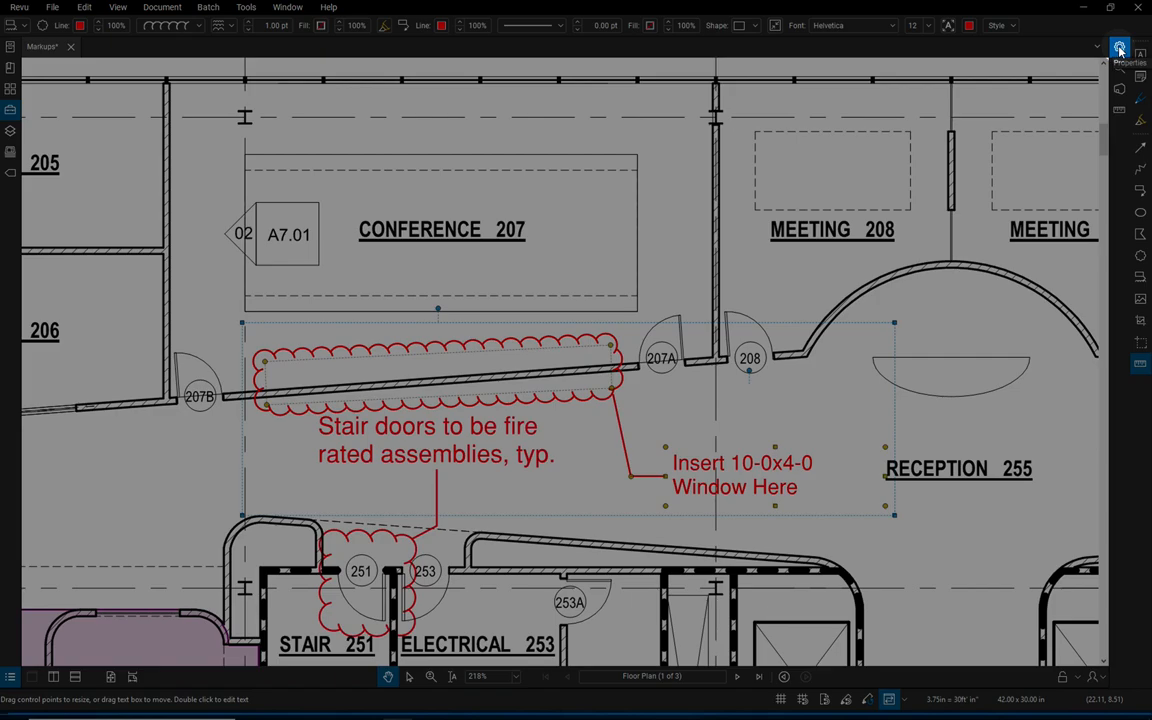
Step: Set the subject of the window cloud markup to "Interiors" in its properties
{"action": "left_click", "coordinate": [1119, 49]}
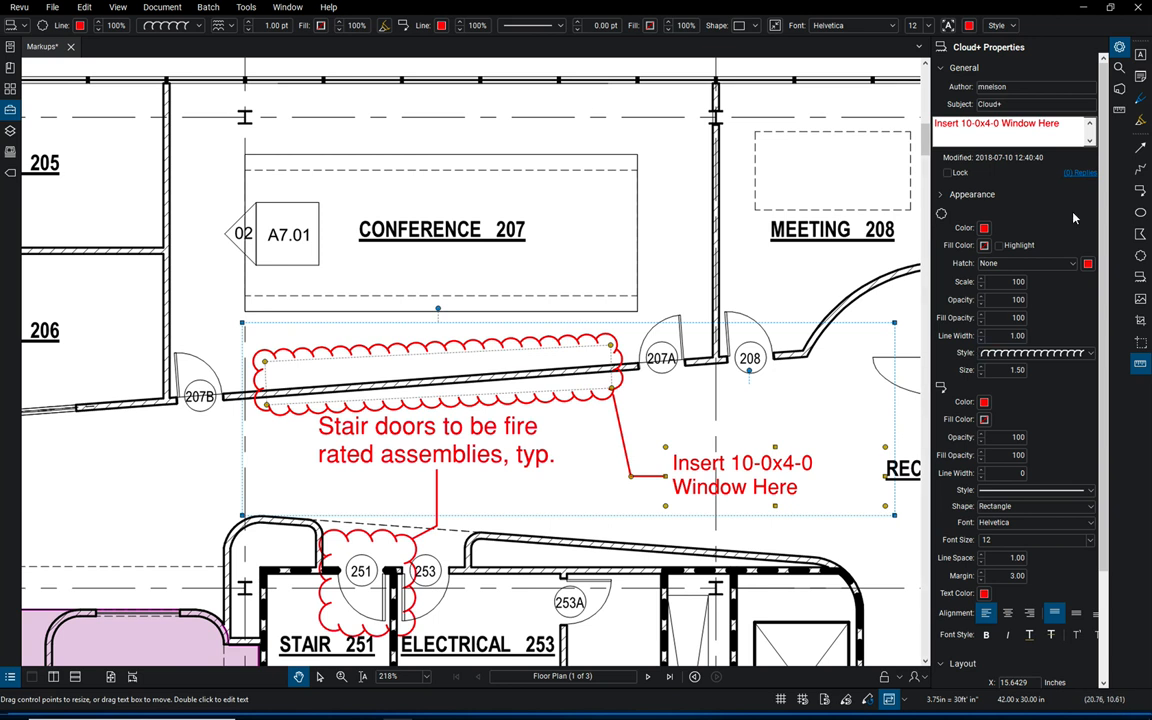
{"action": "left_click", "coordinate": [1013, 106]}
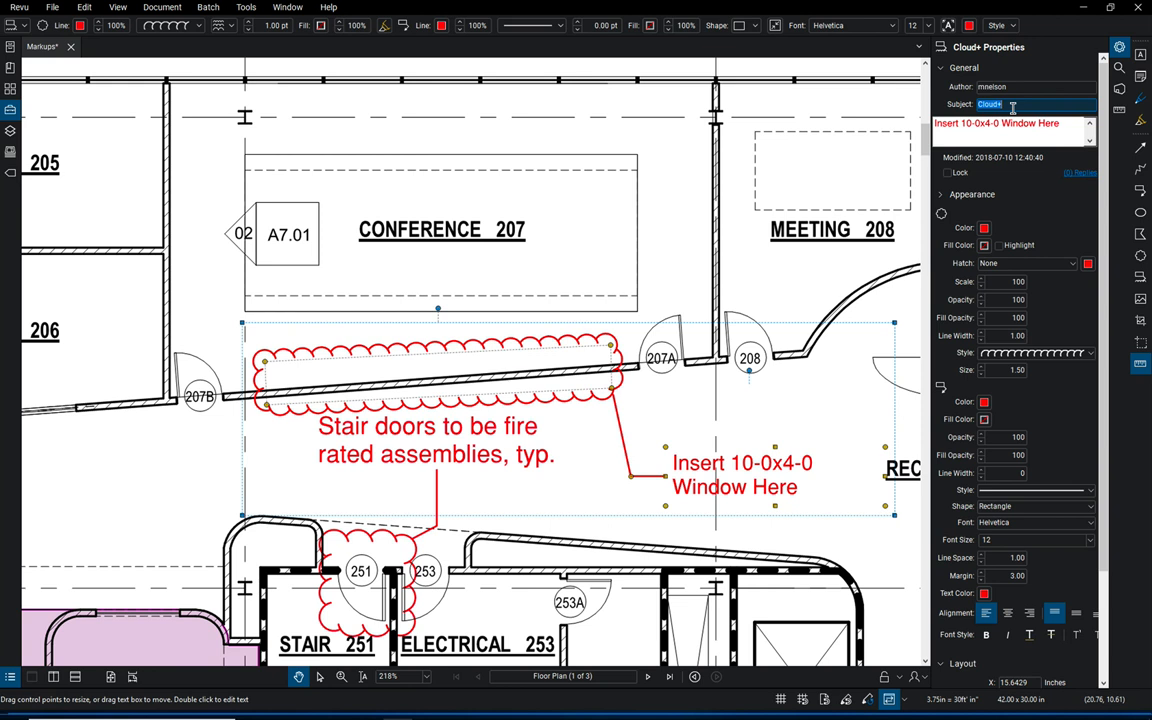
{"action": "type", "text": "INteriors"}
{"action": "key", "text": "Return"}
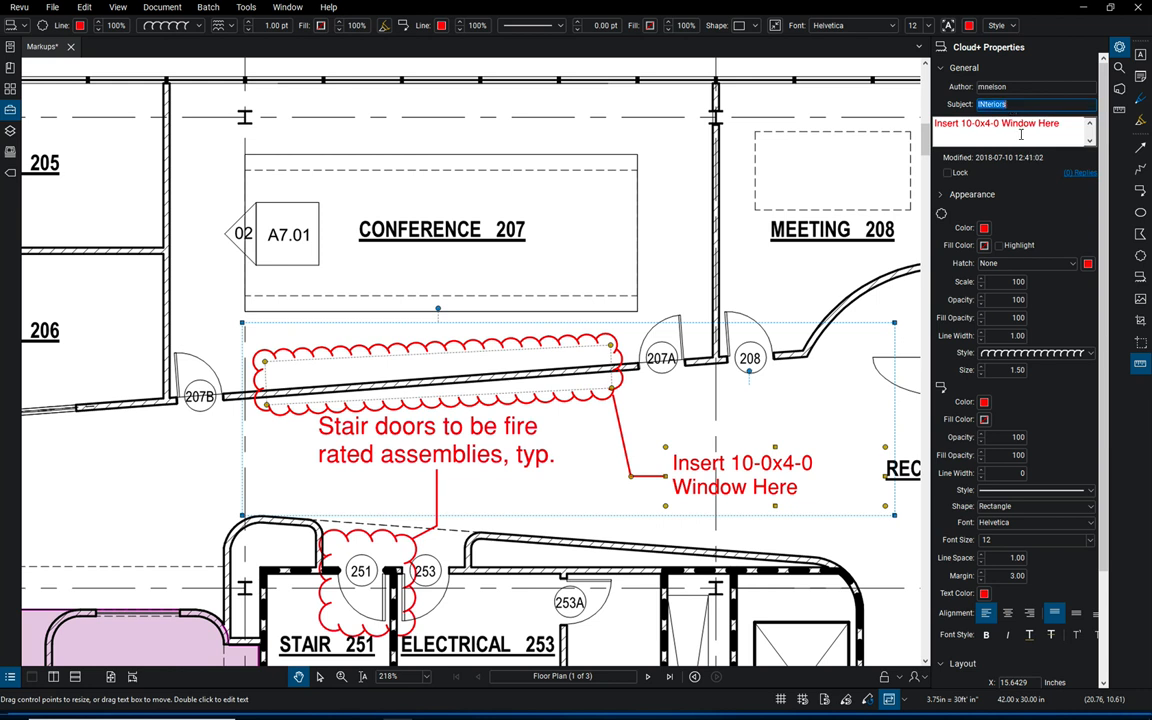
{"action": "left_click", "coordinate": [987, 104]}
{"action": "key", "text": "BackSpace"}
{"action": "key", "text": "BackSpace"}
{"action": "type", "text": "In"}
{"action": "left_click", "coordinate": [1014, 221]}
Step: Give the window cloud a dark green outline and a light green fill with Highlight enabled
{"action": "left_click", "coordinate": [984, 228]}
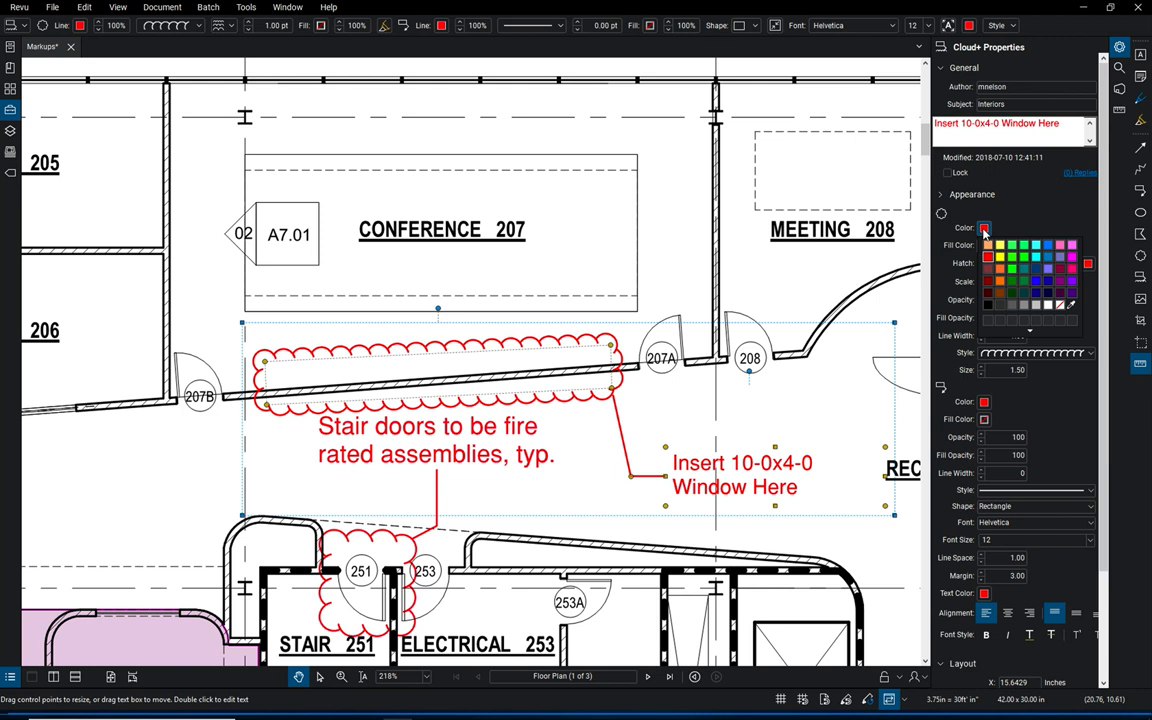
{"action": "left_click", "coordinate": [1010, 283]}
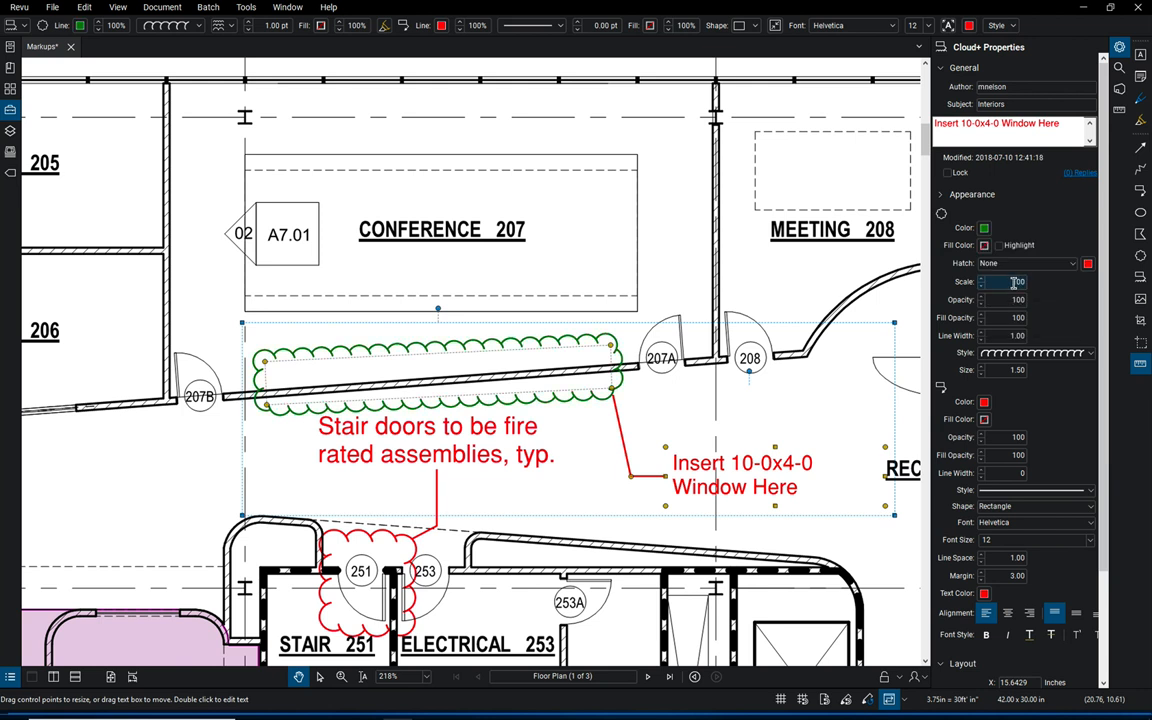
{"action": "left_click", "coordinate": [984, 245]}
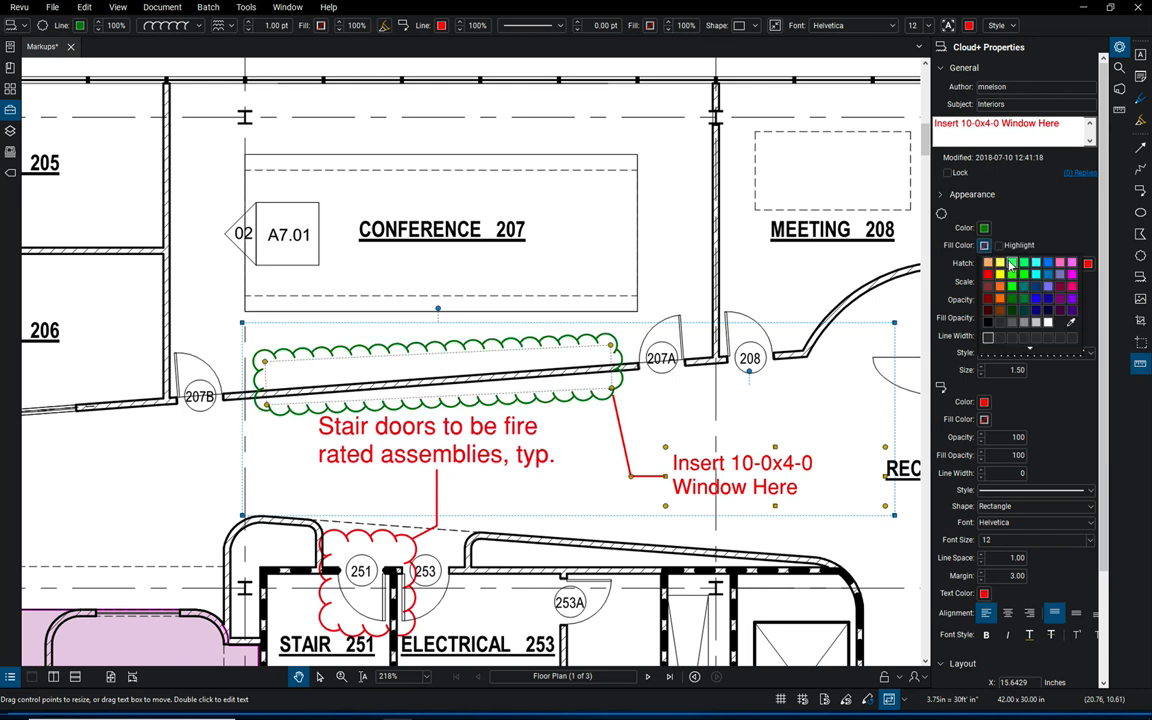
{"action": "left_click", "coordinate": [1012, 263]}
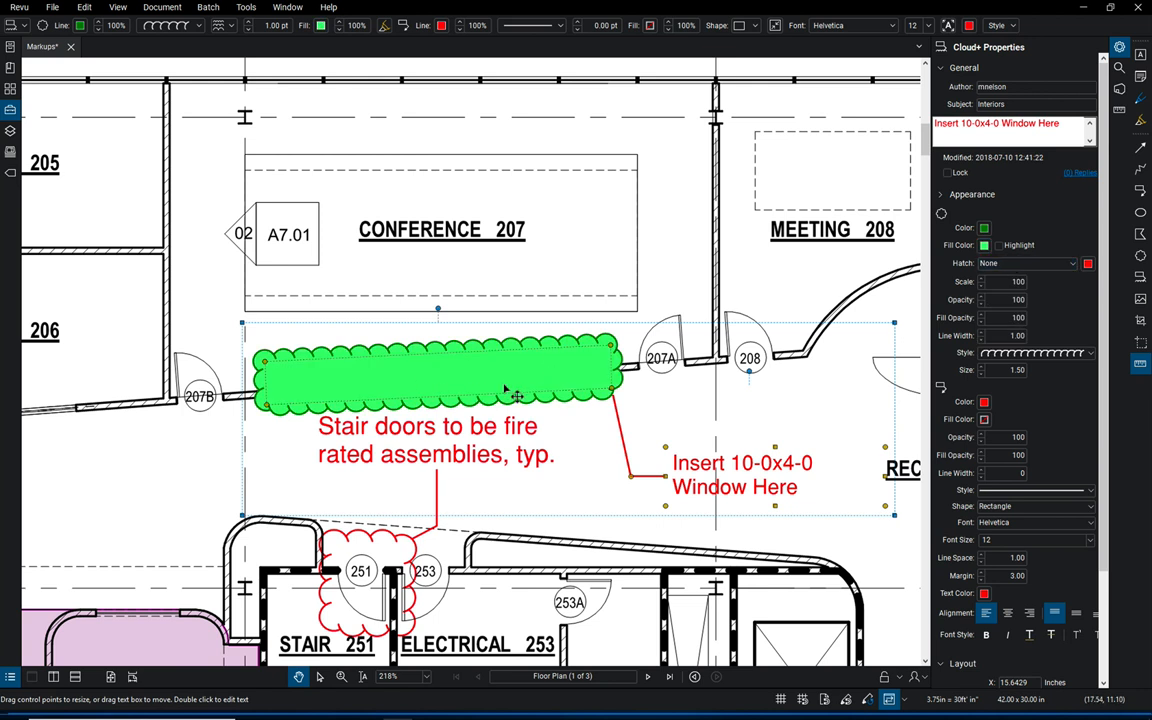
{"action": "left_click", "coordinate": [999, 246]}
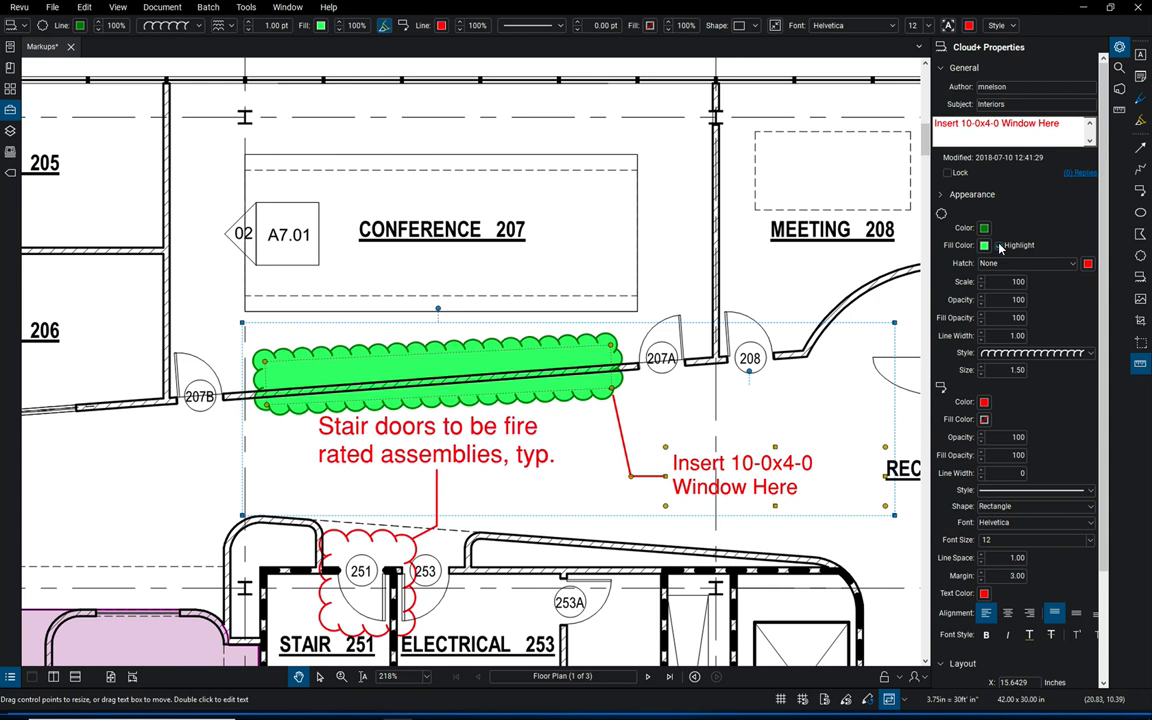
Step: Set the leader line and the note text of the window callout to dark green
{"action": "left_click", "coordinate": [985, 403]}
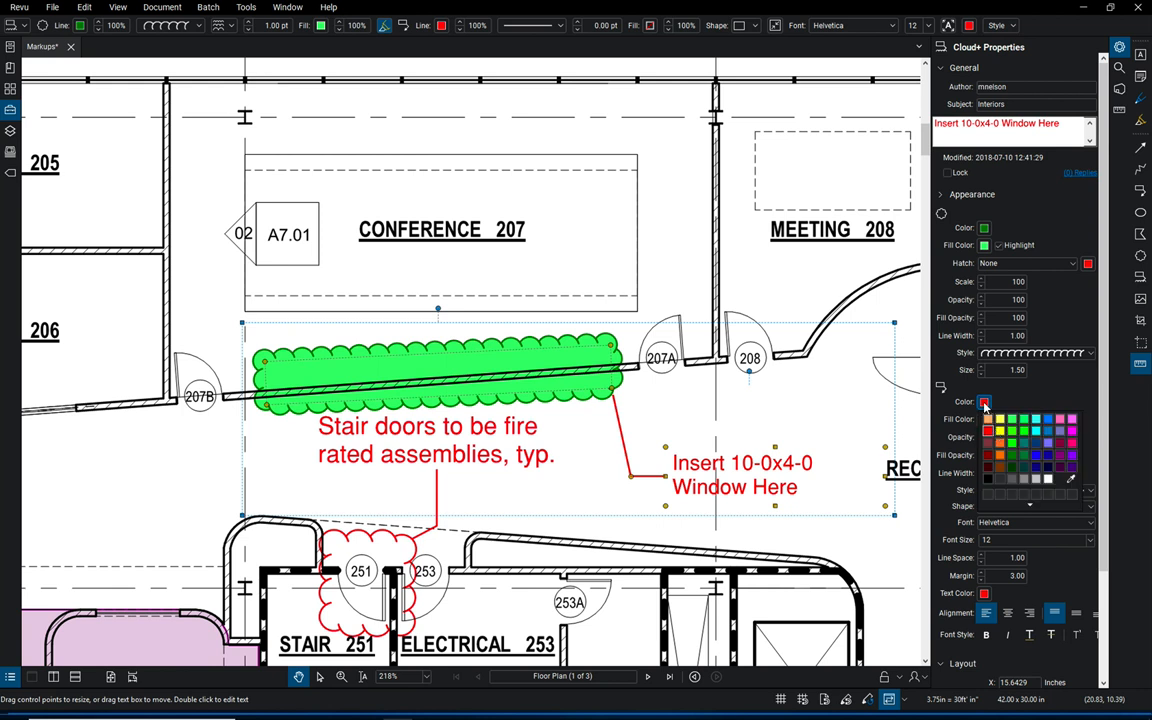
{"action": "left_click", "coordinate": [1012, 457]}
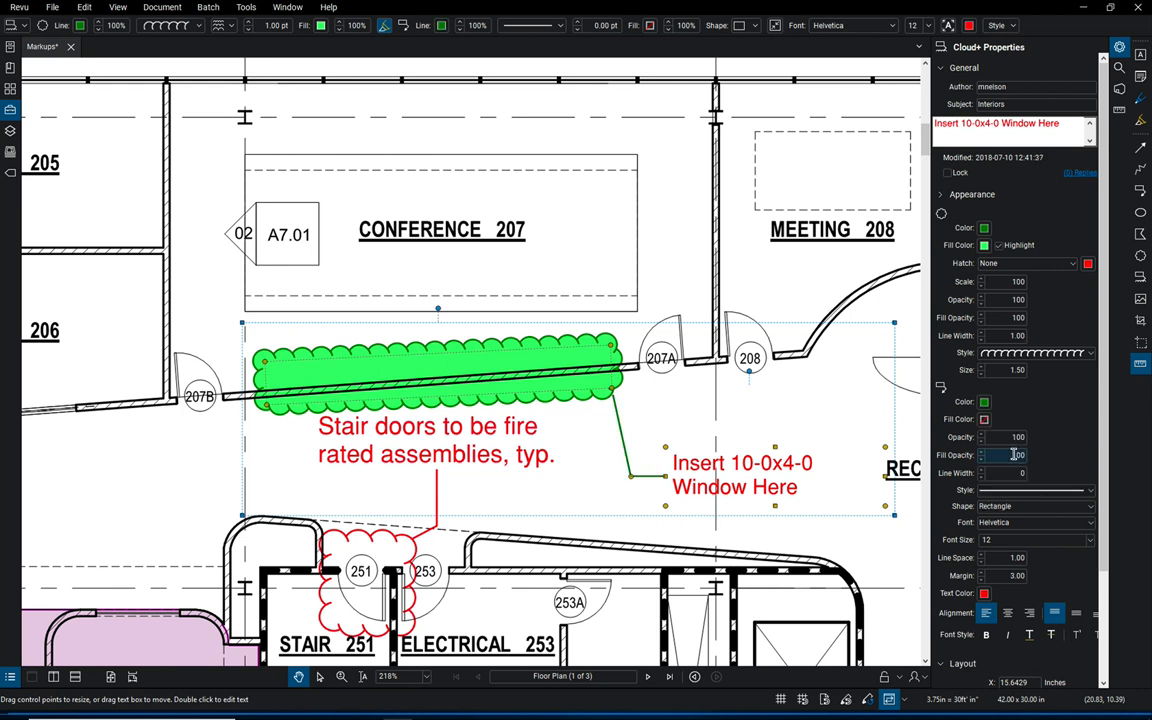
{"action": "scroll", "coordinate": [977, 385], "scroll_direction": "down", "scroll_amount": 2}
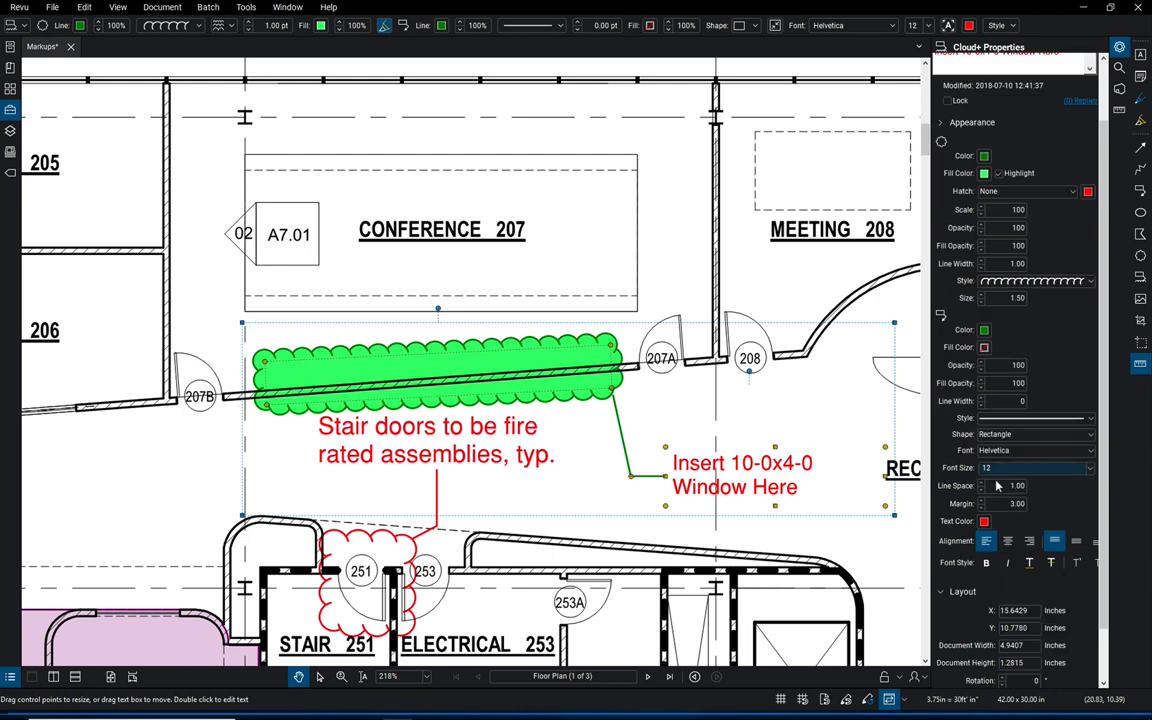
{"action": "left_click", "coordinate": [984, 521]}
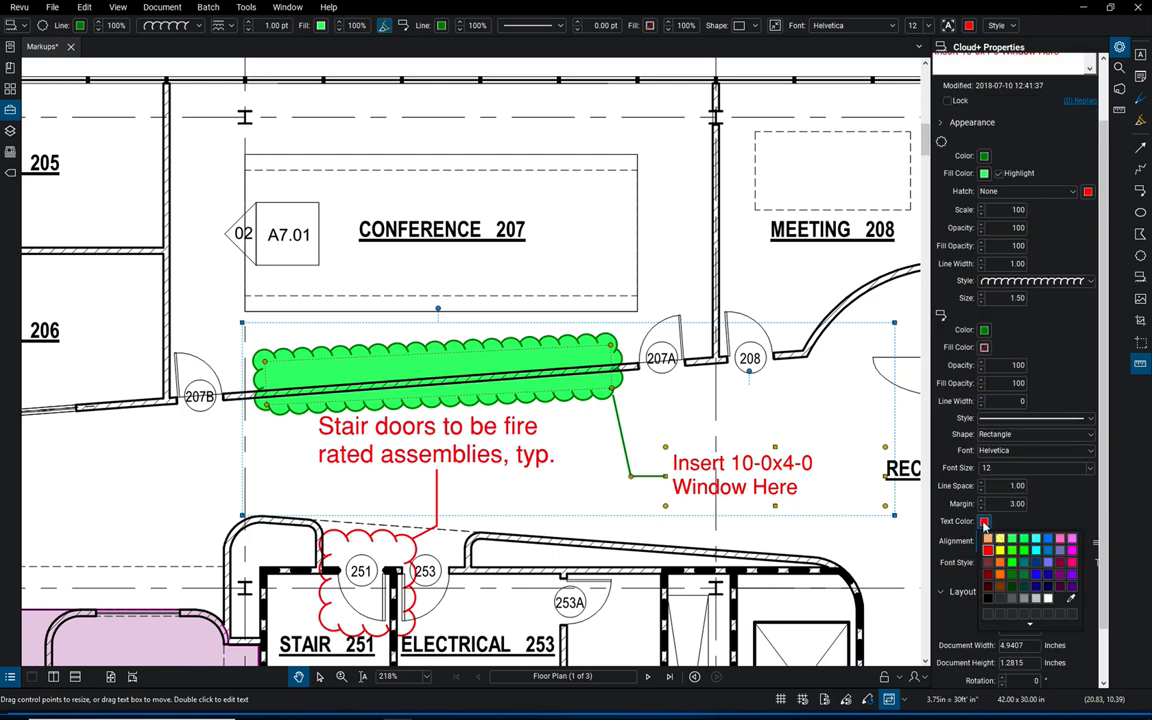
{"action": "left_click", "coordinate": [1012, 574]}
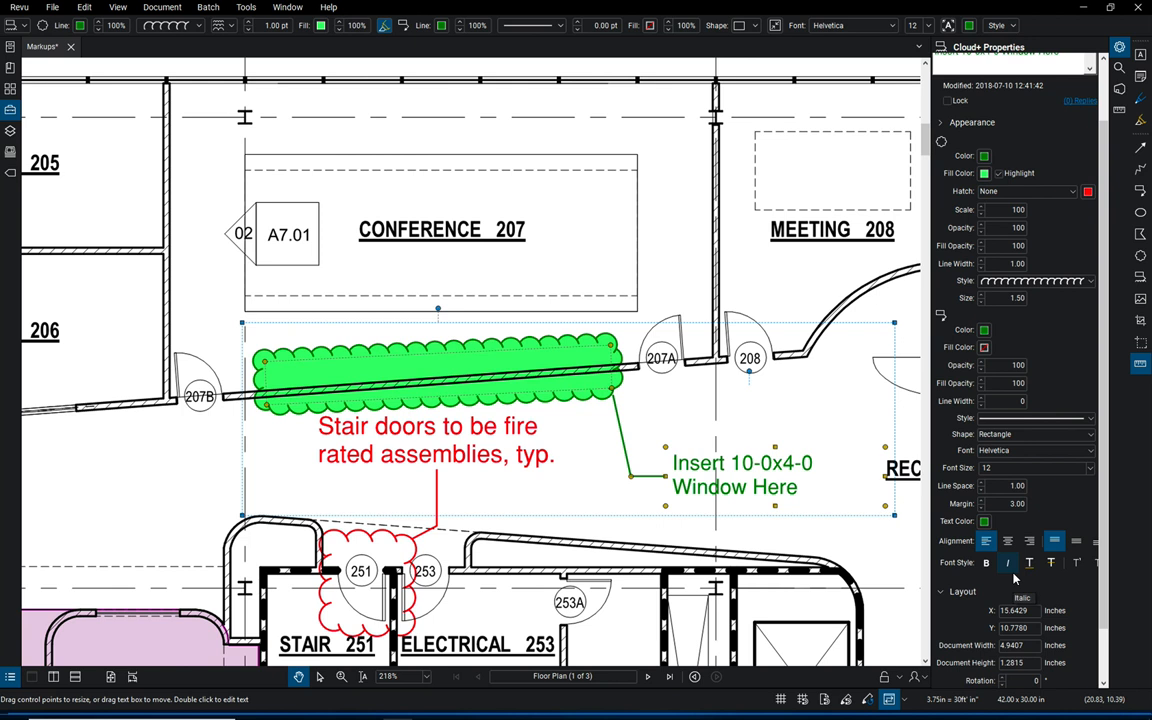
Step: Deselect the window callout and open the Tool Chest
{"action": "scroll", "coordinate": [650, 452], "scroll_direction": "down", "scroll_amount": 1}
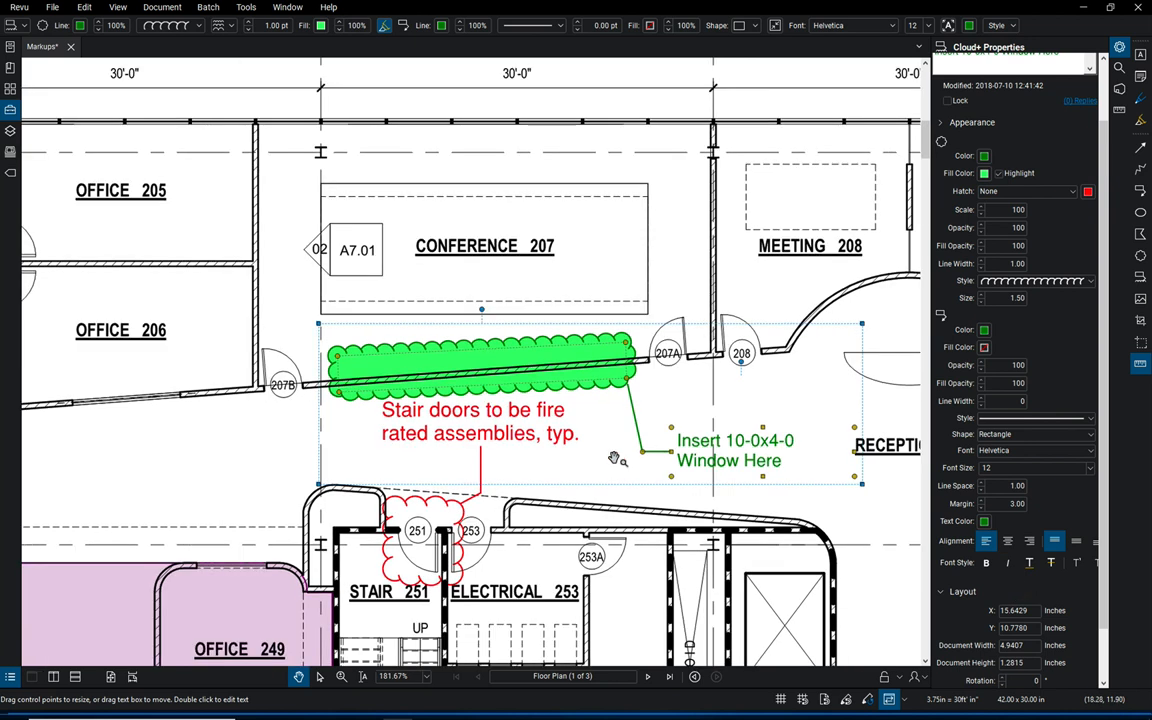
{"action": "mouse_move", "coordinate": [650, 452]}
{"action": "left_mouse_down"}
{"action": "mouse_move", "coordinate": [650, 412]}
{"action": "mouse_move", "coordinate": [692, 412]}
{"action": "left_mouse_up"}
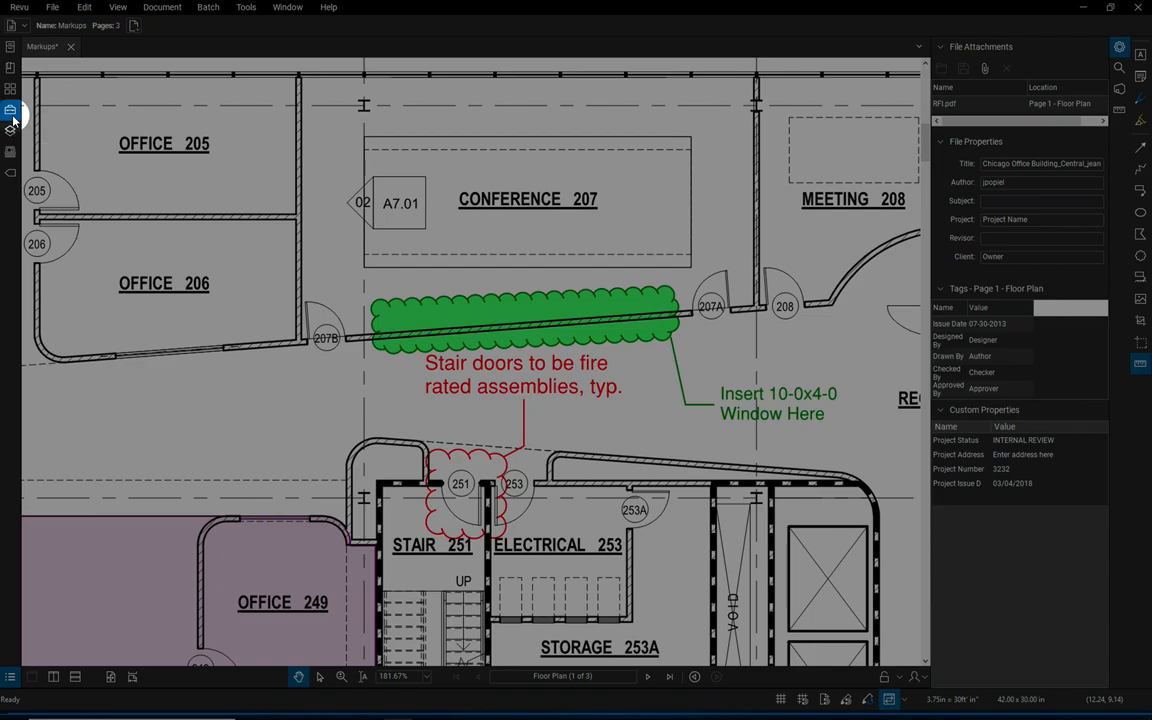
{"action": "left_click", "coordinate": [11, 113]}
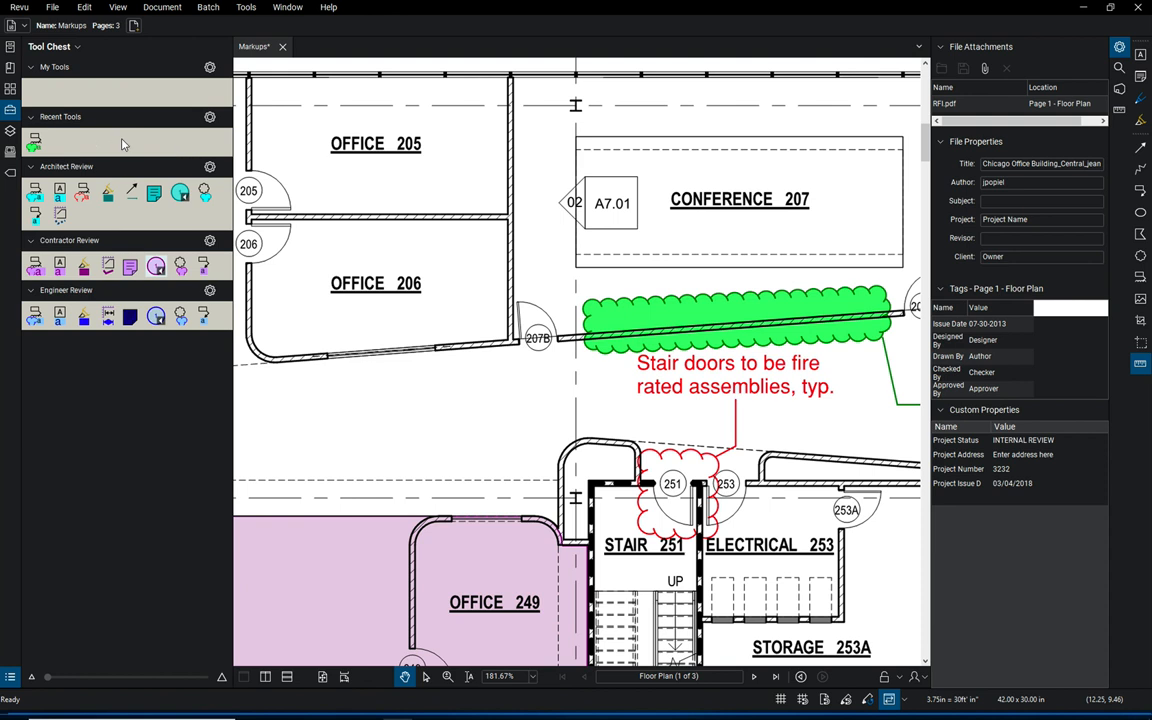
Step: Add the green window cloud callout from Recent Tools to the My Tools set
{"action": "left_click", "coordinate": [33, 145]}
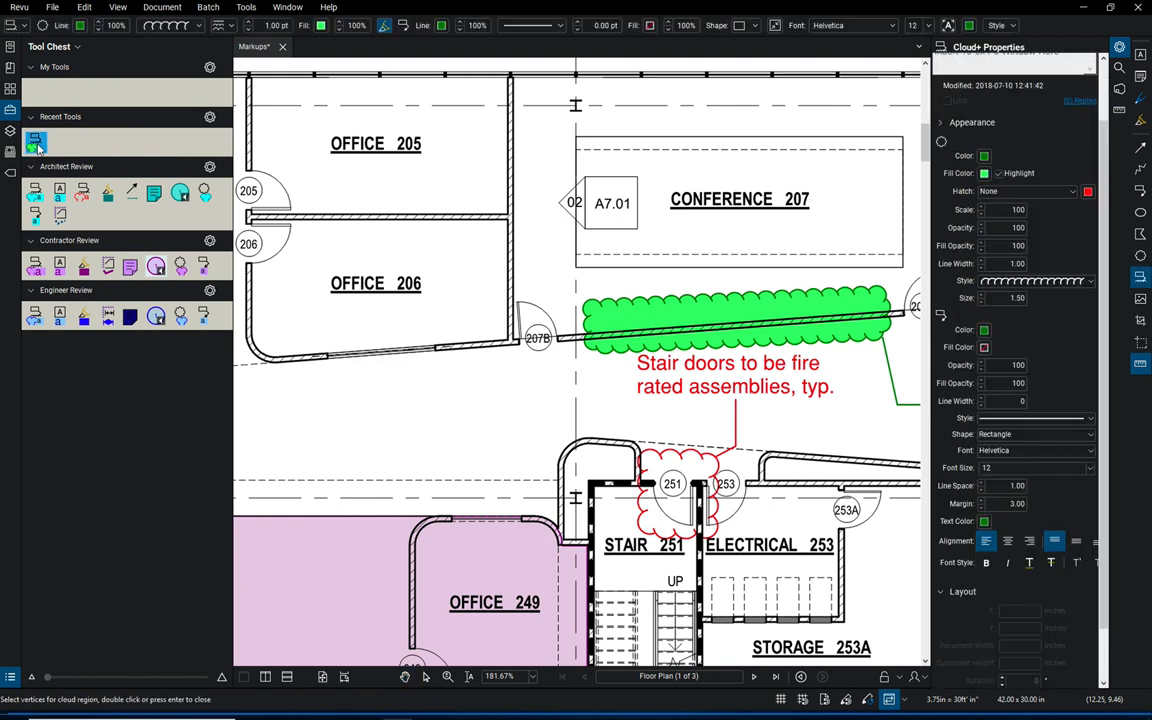
{"action": "left_click_drag", "start_coordinate": [36, 148], "coordinate": [40, 90]}
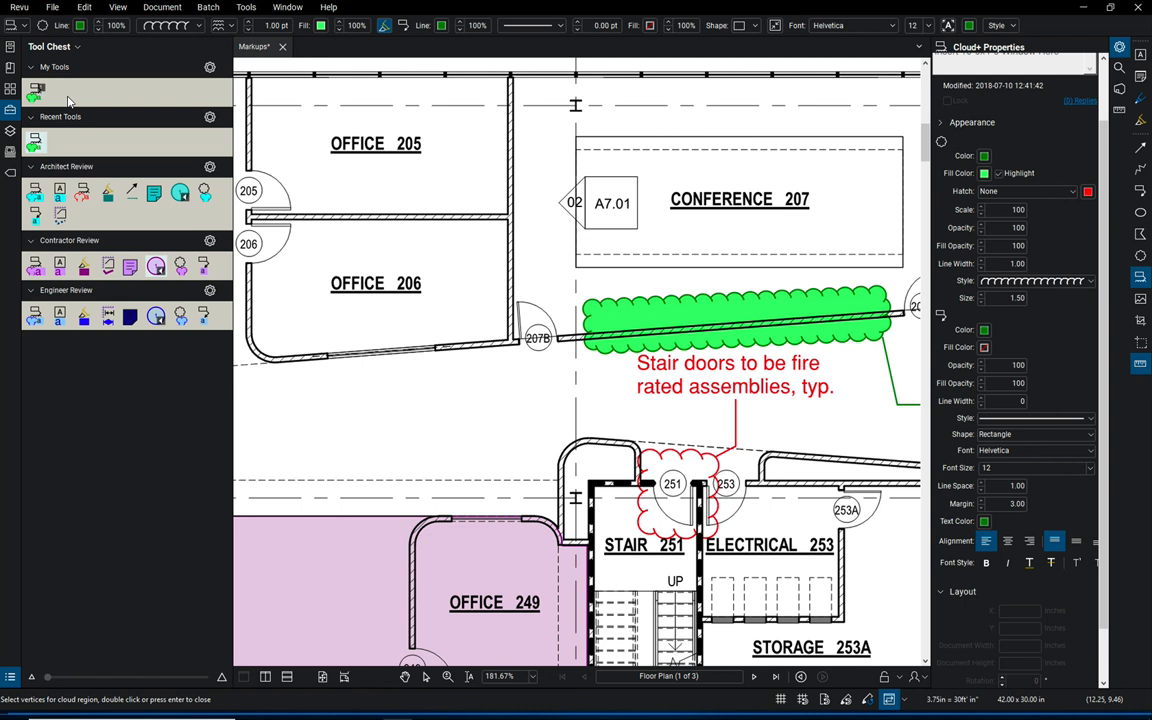
Step: Create a new tool set titled "Interiors Set" and save it to the Desktop as Interiors Set.btx
{"action": "left_click", "coordinate": [78, 47]}
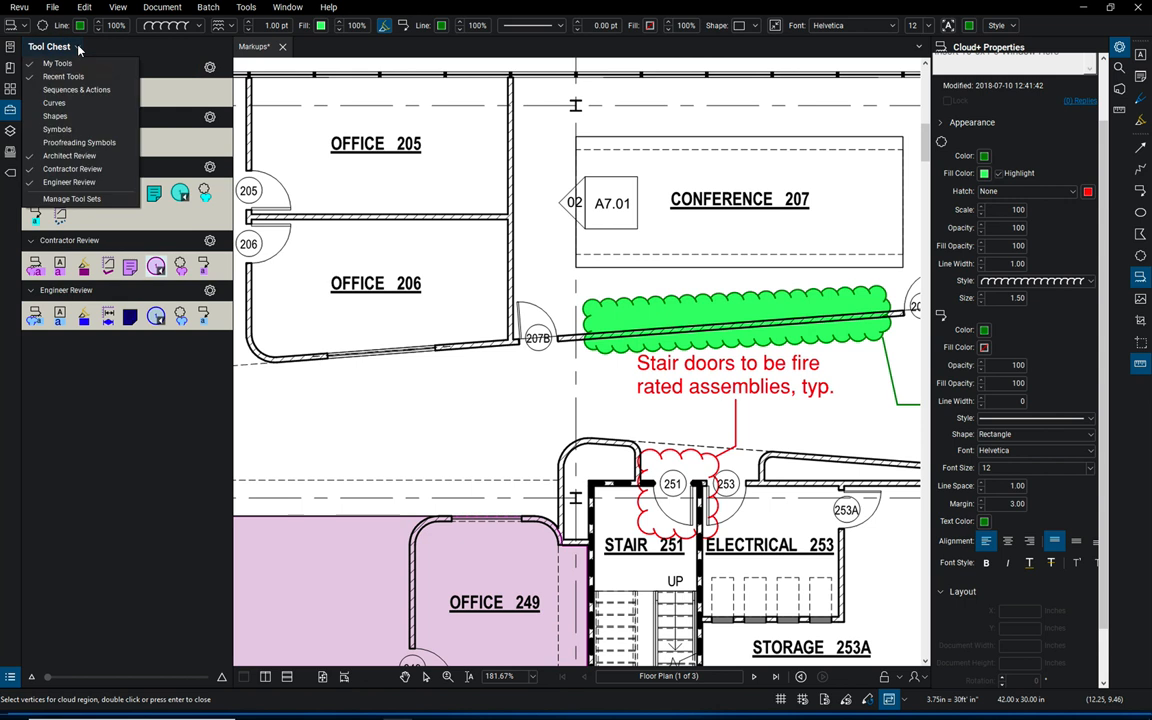
{"action": "left_click", "coordinate": [91, 203]}
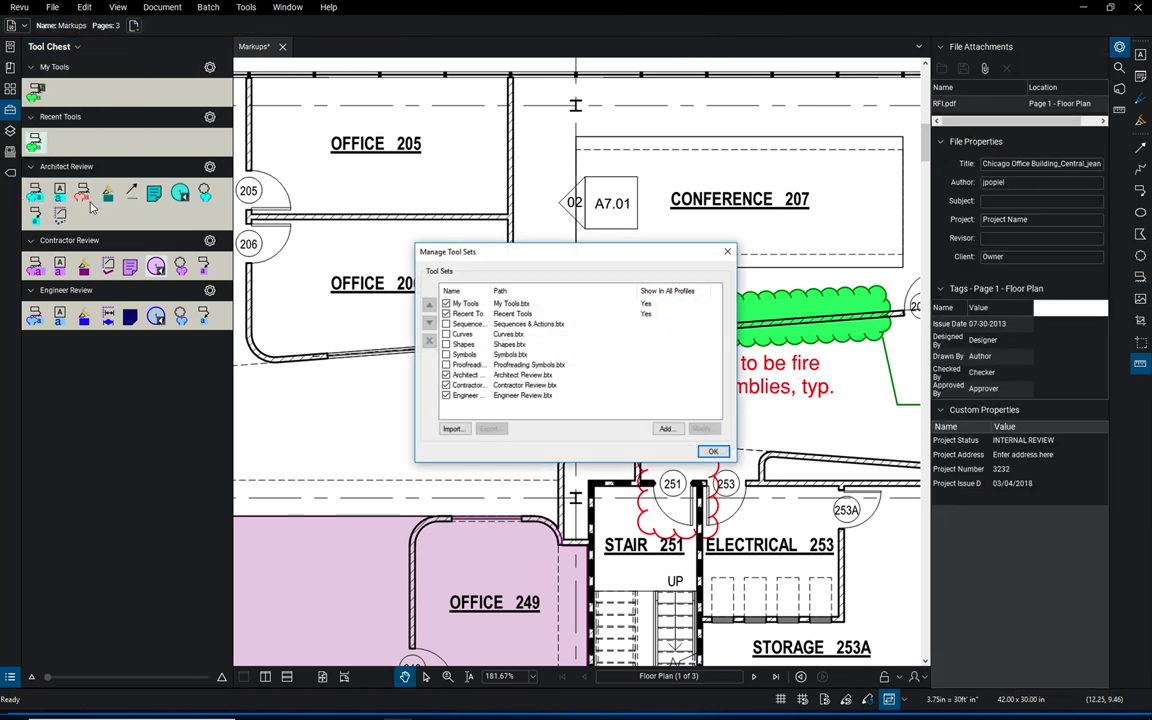
{"action": "left_click", "coordinate": [667, 429]}
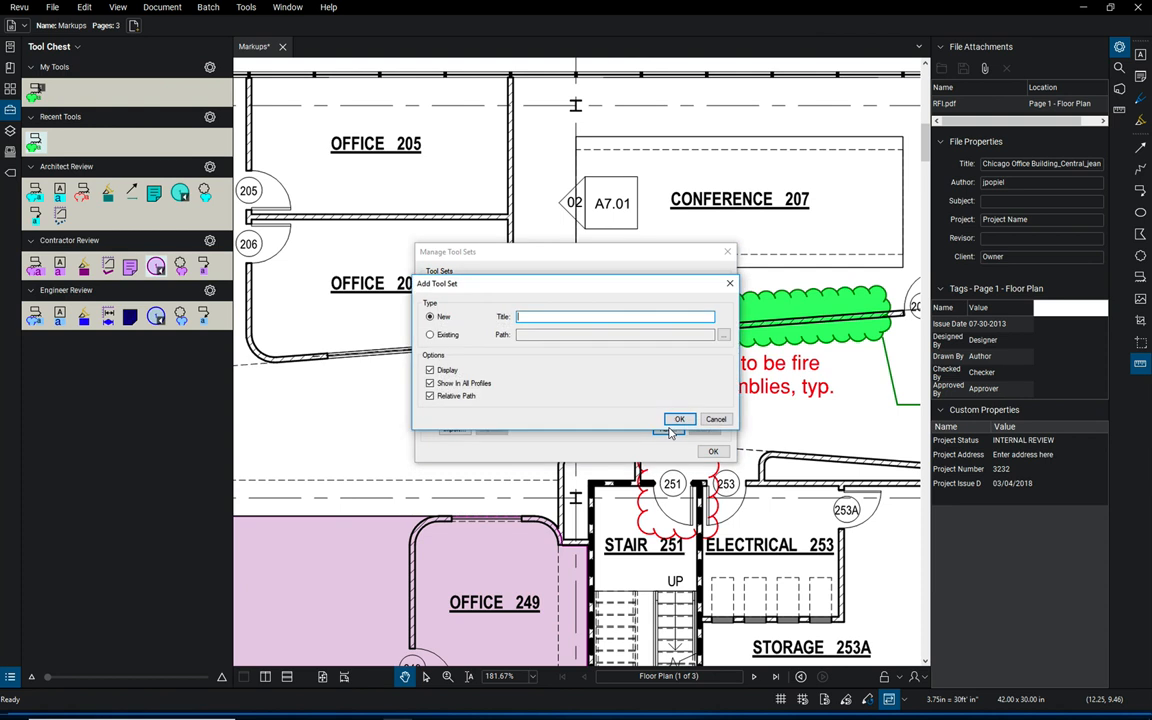
{"action": "type", "text": "Int"}
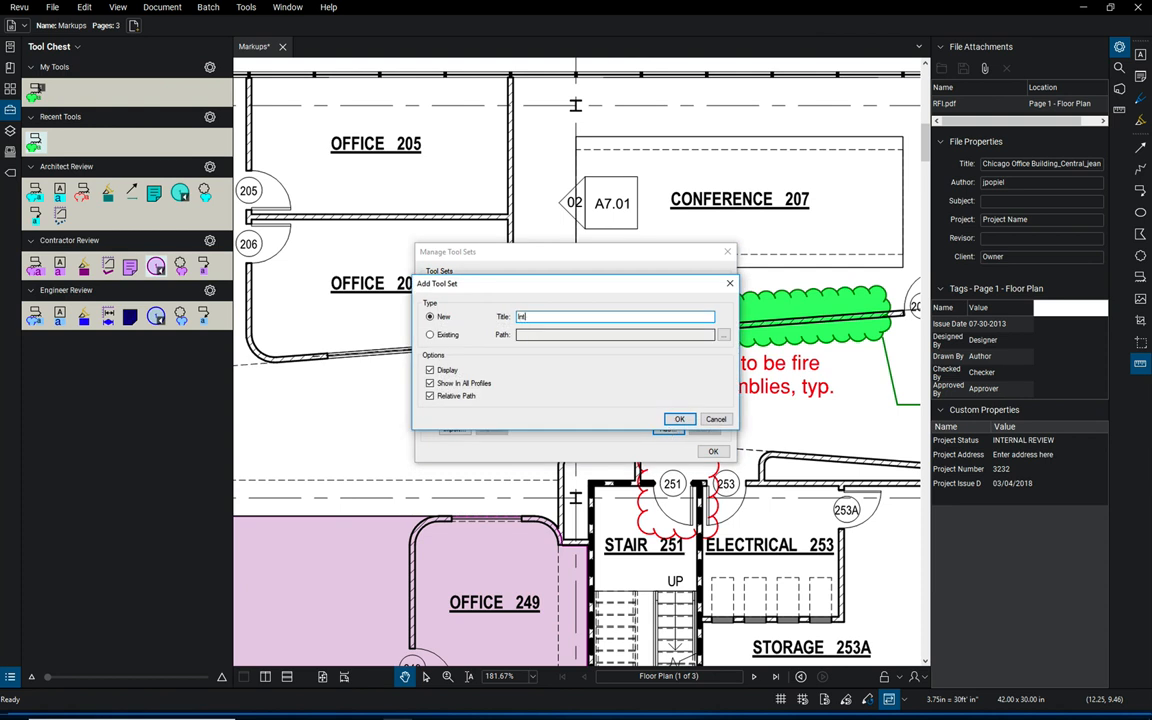
{"action": "type", "text": "eriors Set"}
{"action": "left_click", "coordinate": [678, 419]}
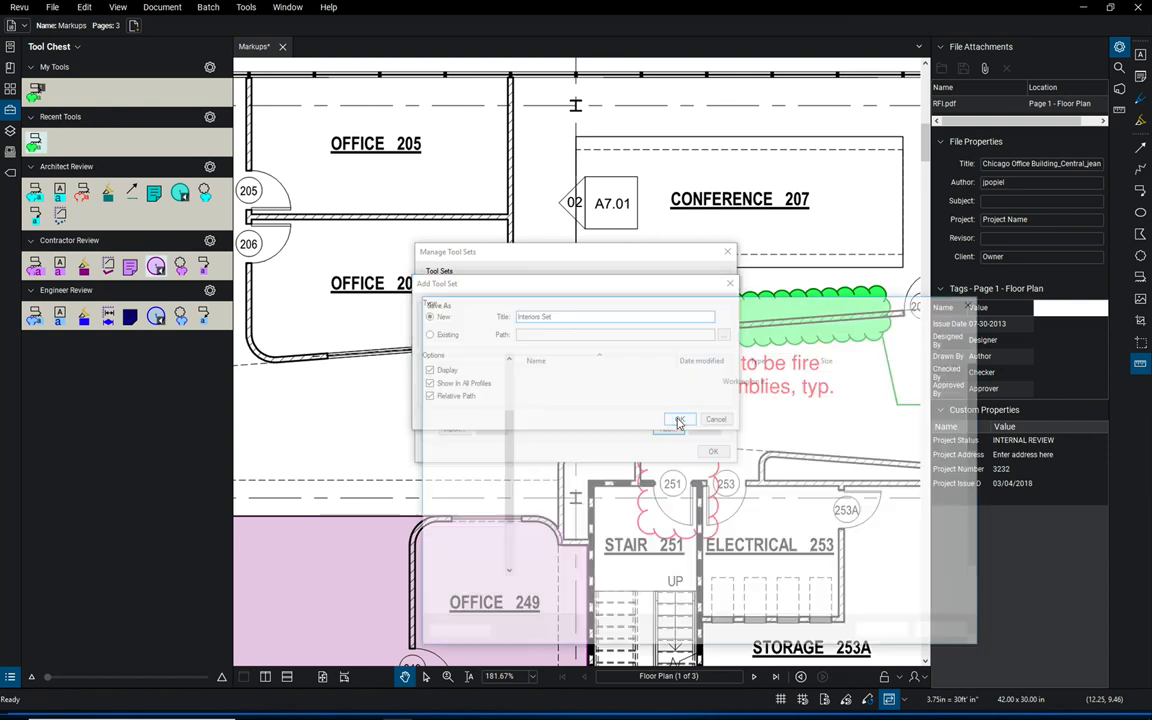
{"action": "scroll", "coordinate": [460, 430], "scroll_direction": "up", "scroll_amount": 3}
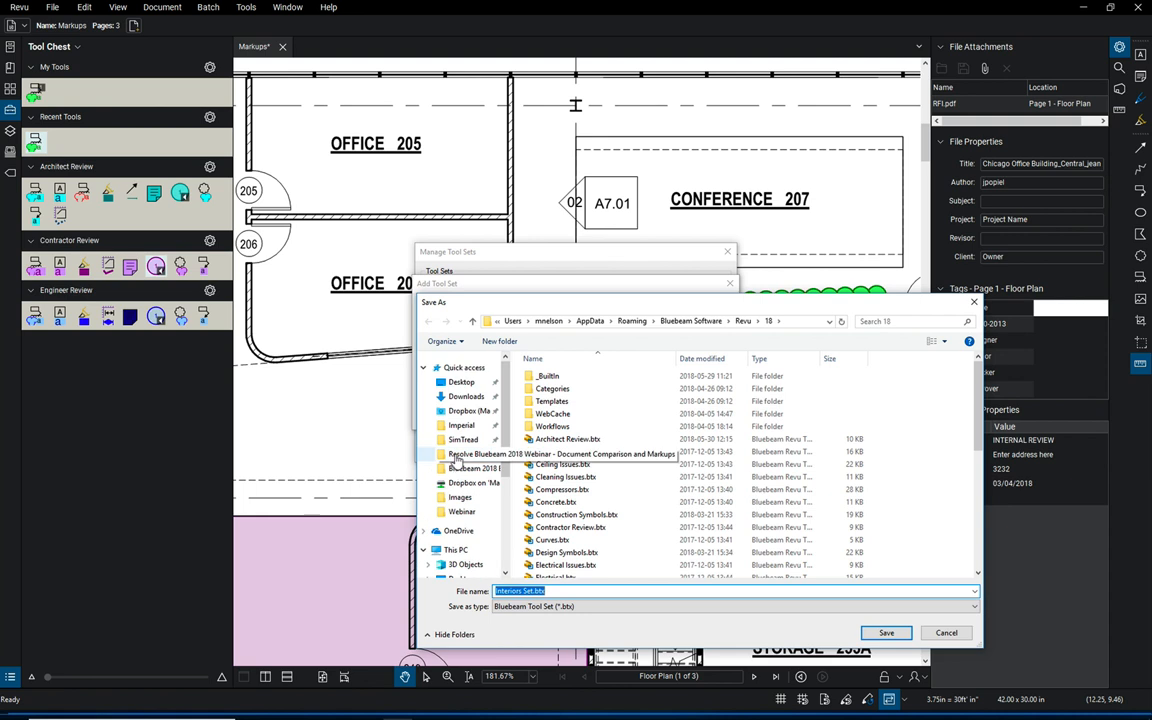
{"action": "left_click", "coordinate": [462, 383]}
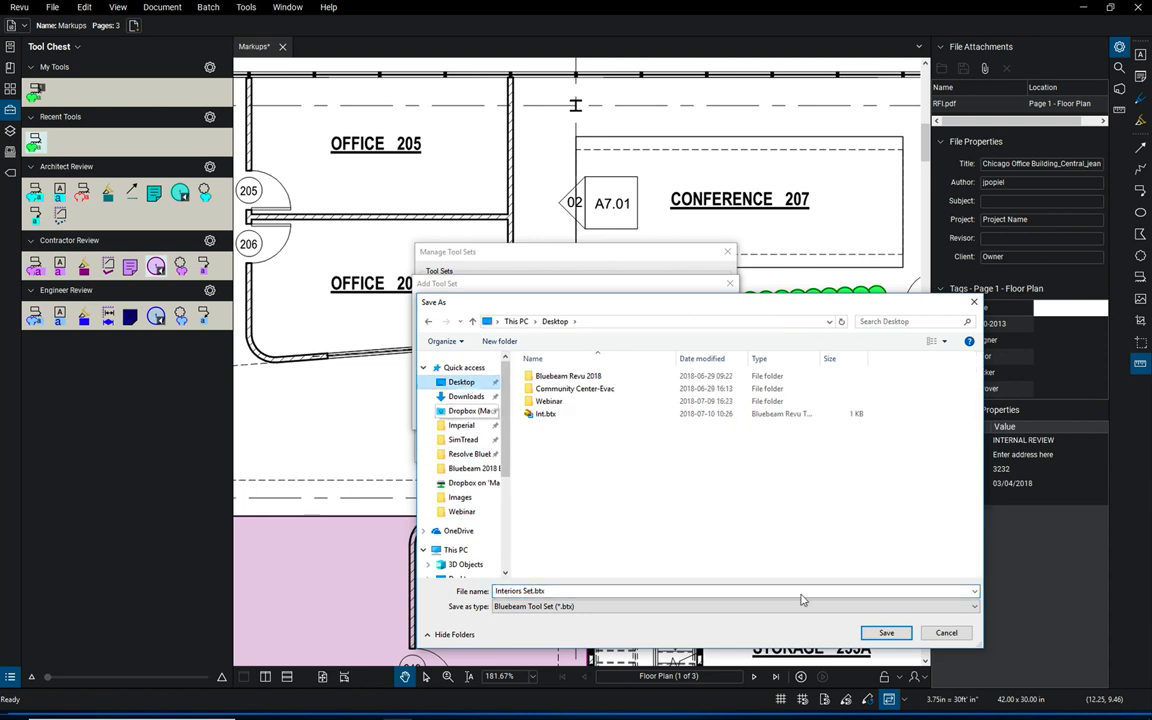
{"action": "left_click", "coordinate": [886, 632]}
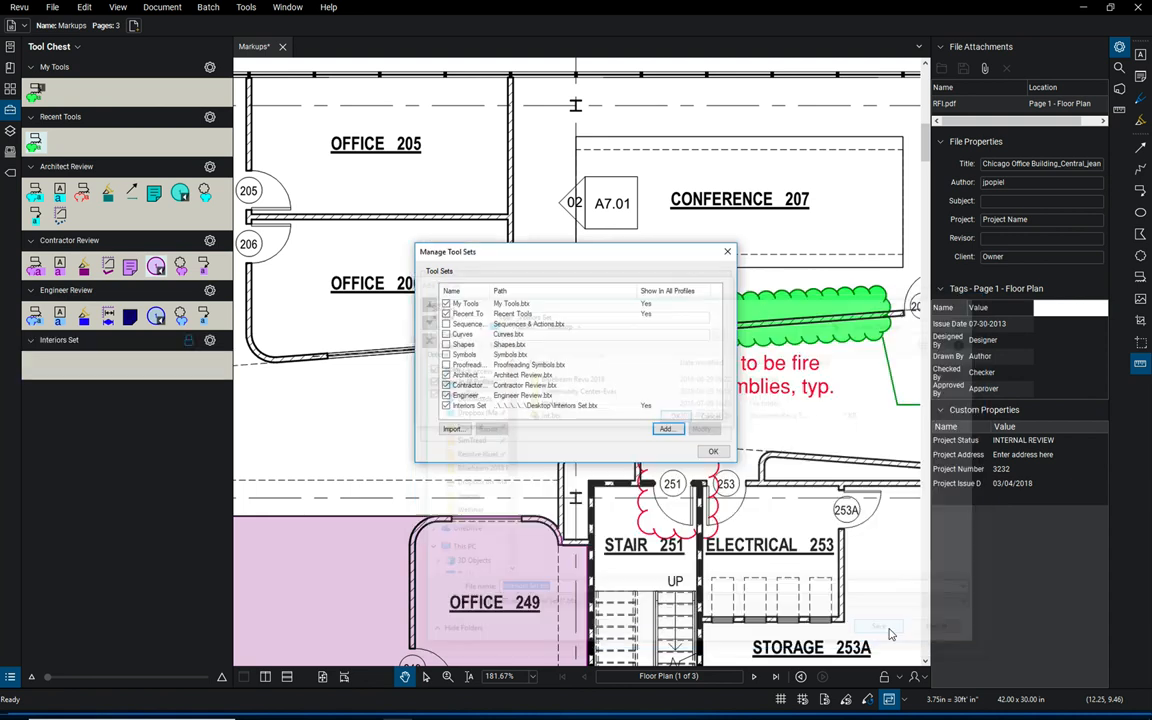
{"action": "left_click", "coordinate": [713, 451]}
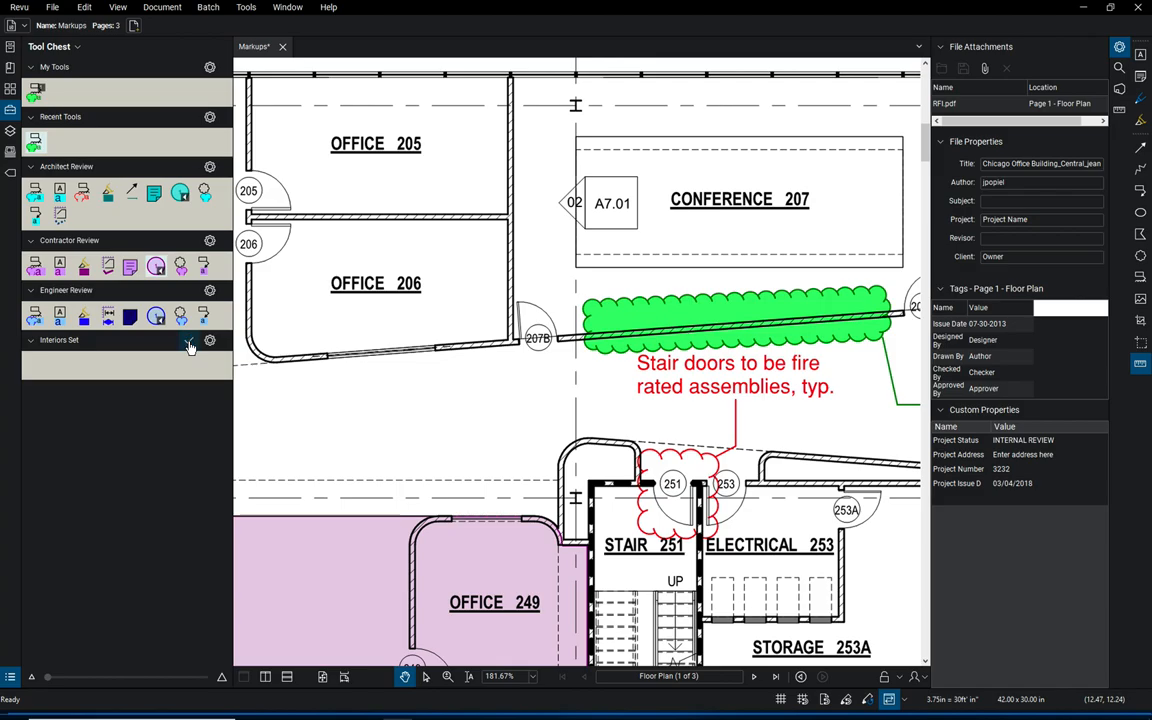
Step: Copy the Interiors cloud callout from My Tools into the Interiors Set and save that tool set
{"action": "left_click", "coordinate": [37, 91]}
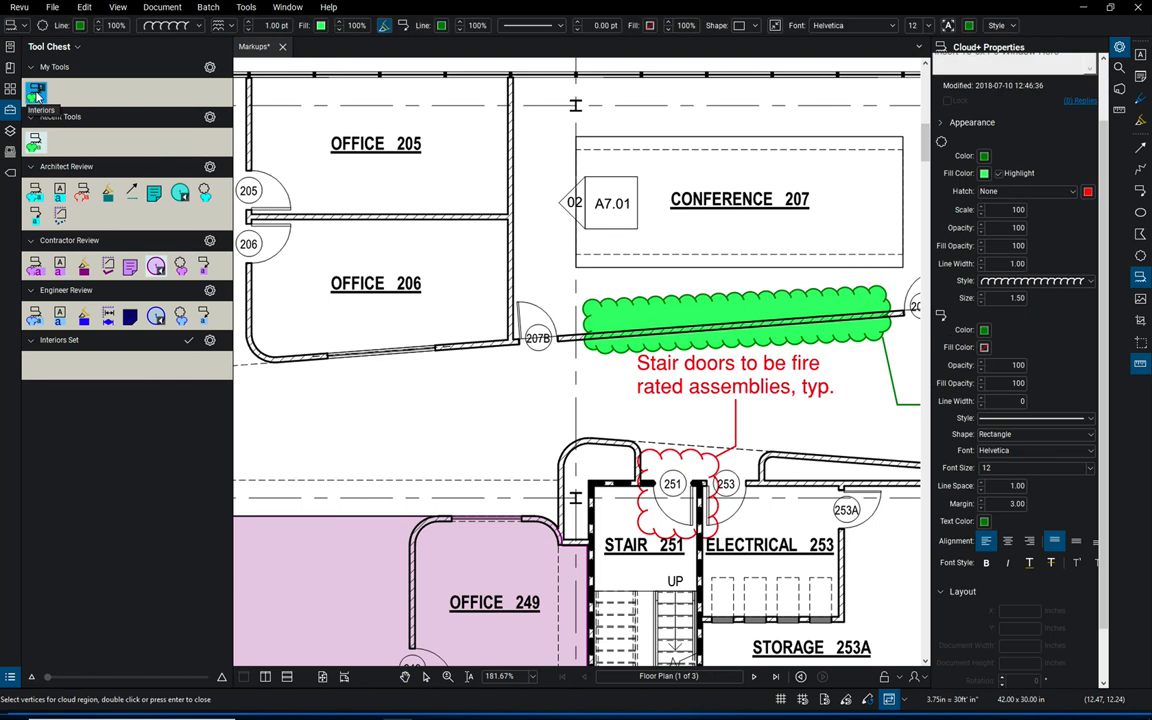
{"action": "left_click_drag", "start_coordinate": [37, 91], "coordinate": [63, 370]}
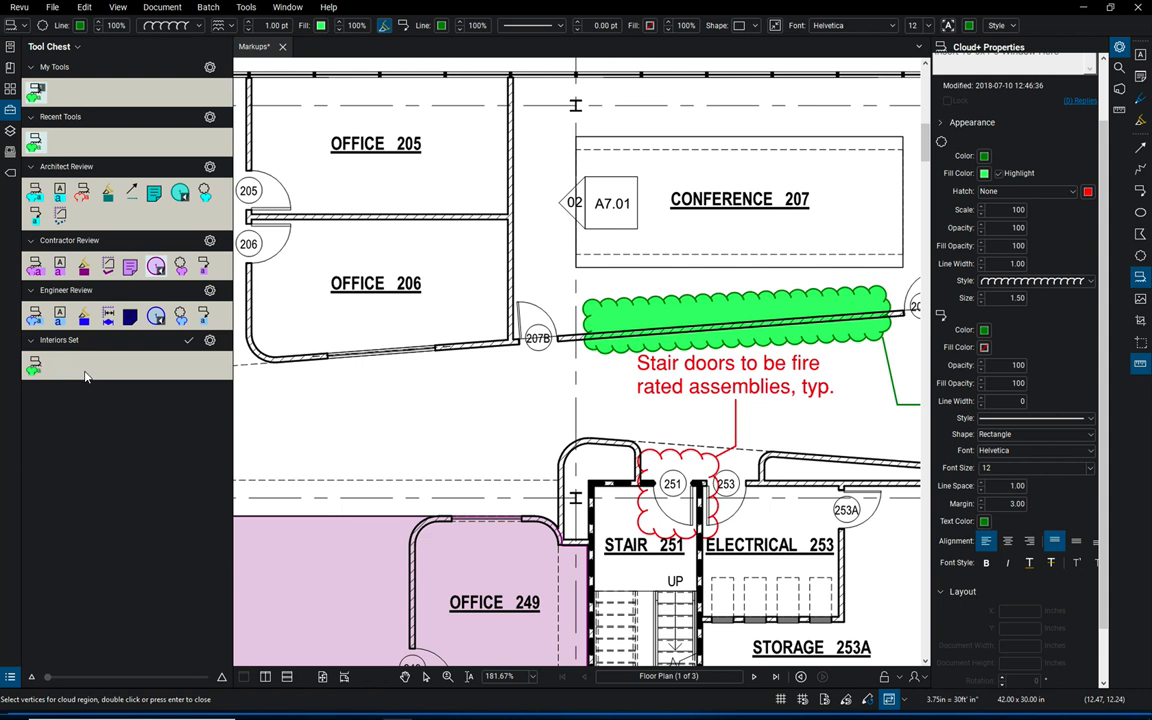
{"action": "left_click", "coordinate": [210, 341]}
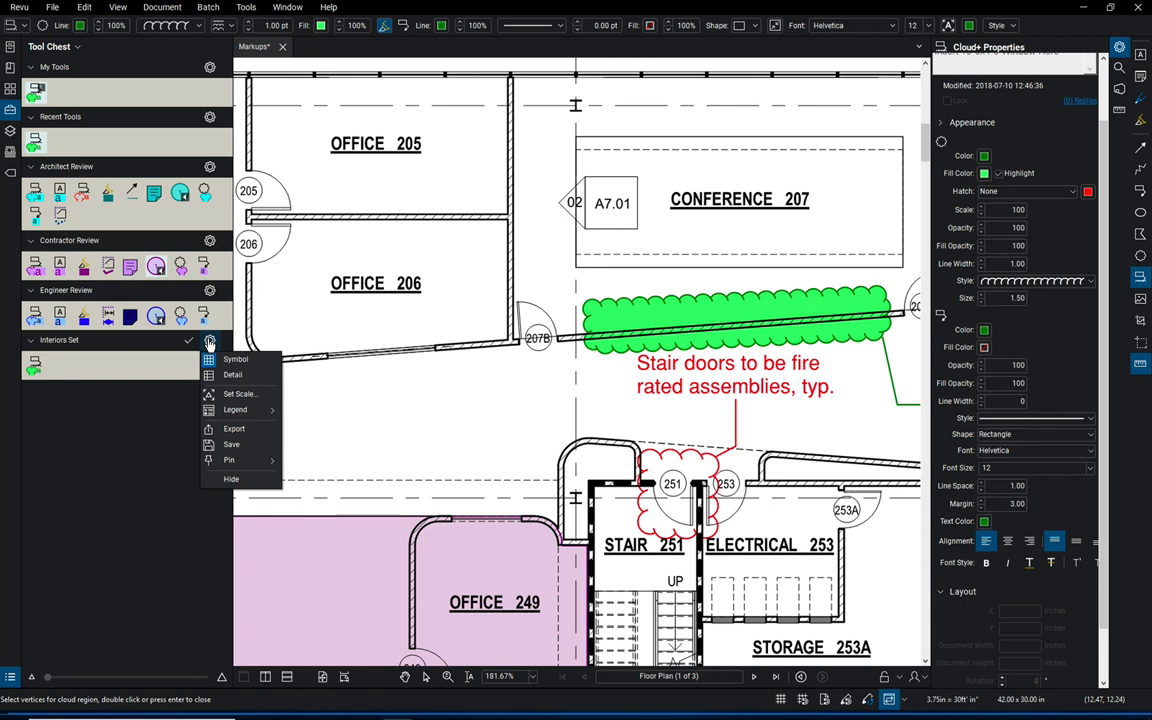
{"action": "left_click", "coordinate": [232, 443]}
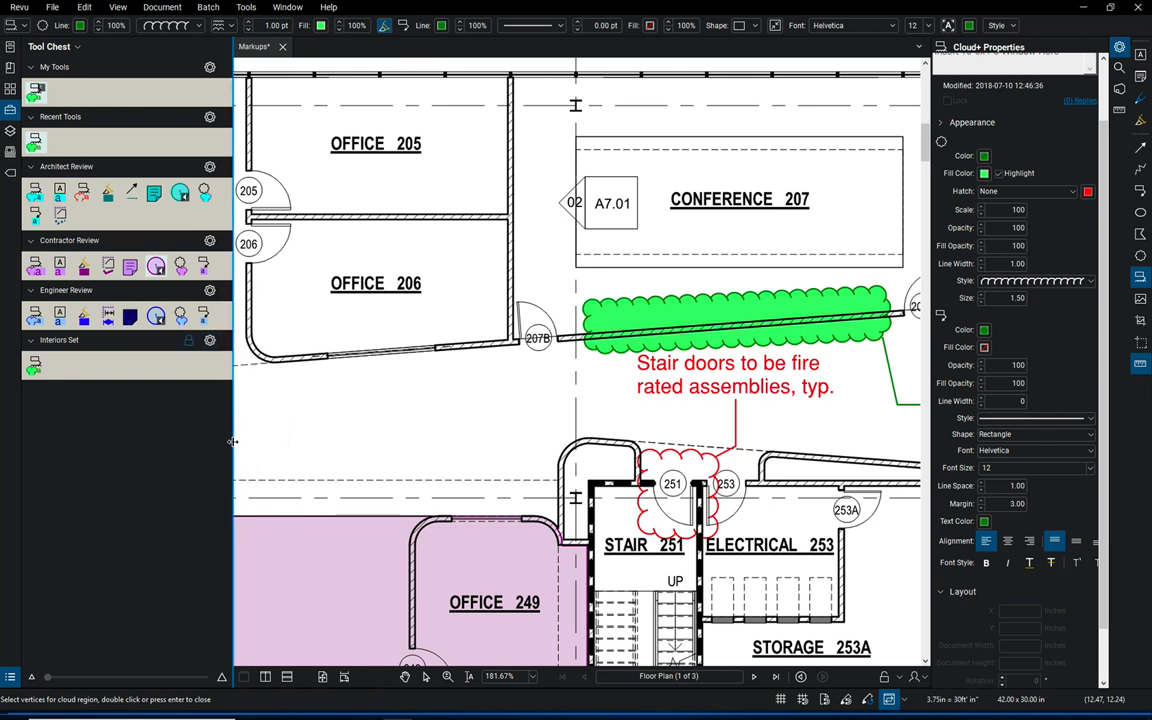
Step: Export the Interiors Set tool set to the Desktop as Interiors Set.btx
{"action": "left_click", "coordinate": [210, 341]}
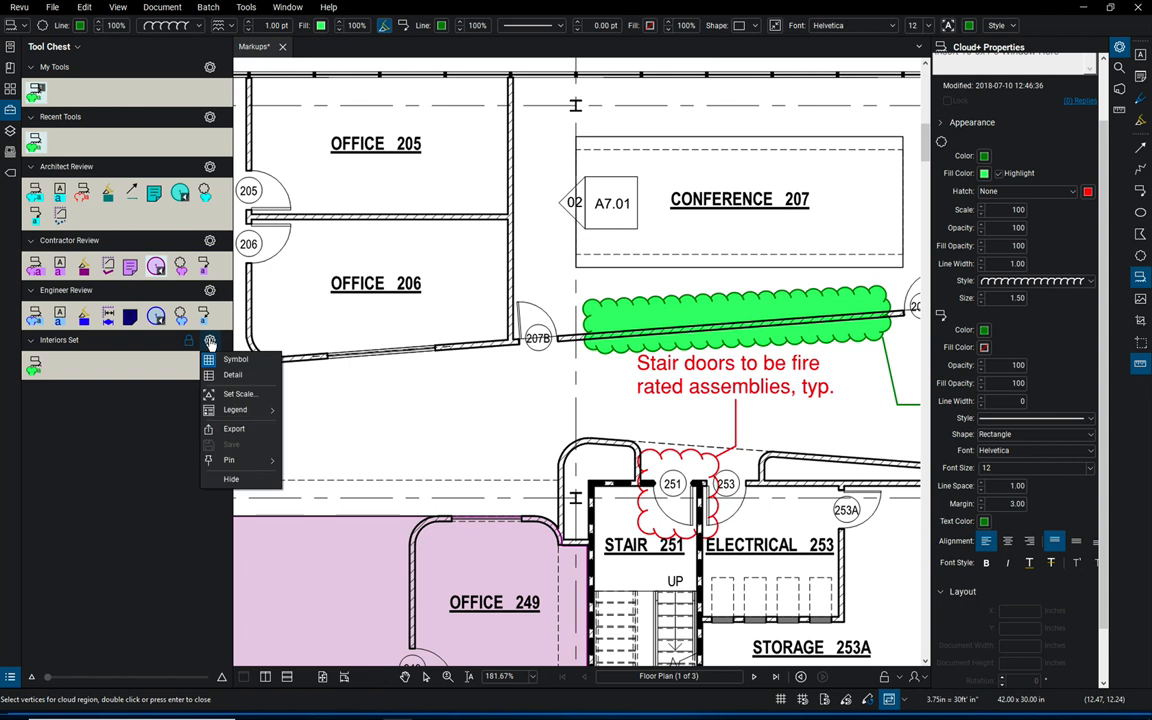
{"action": "left_click", "coordinate": [240, 430]}
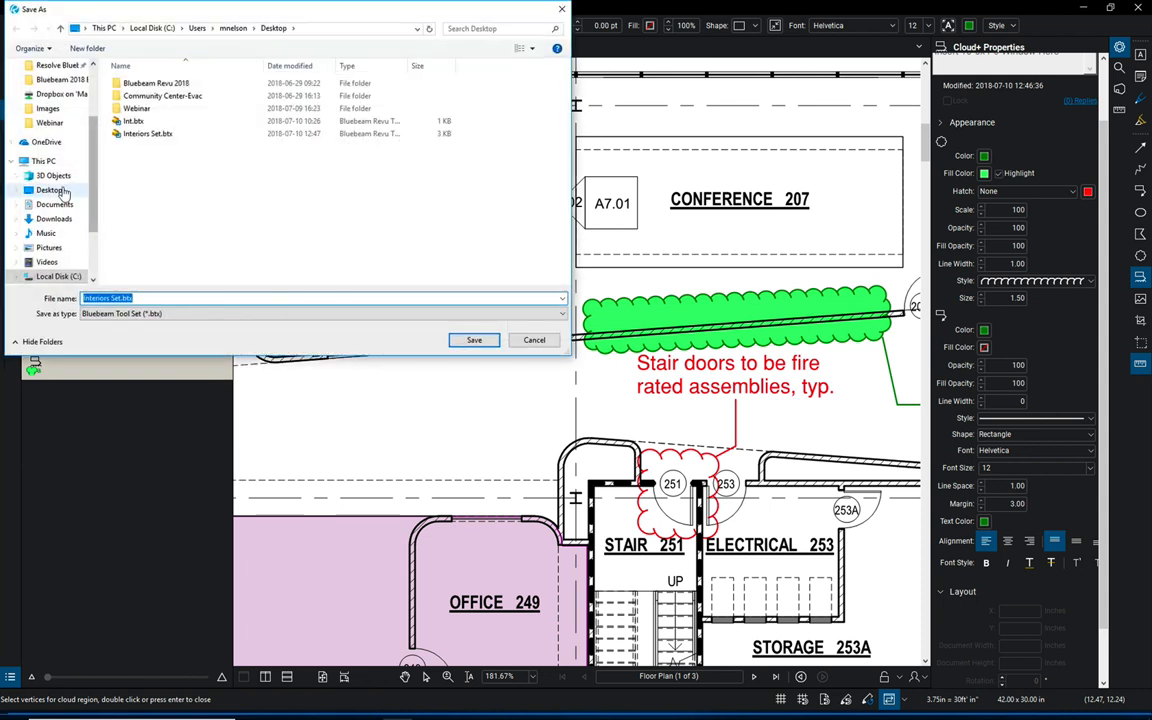
{"action": "left_click", "coordinate": [63, 96]}
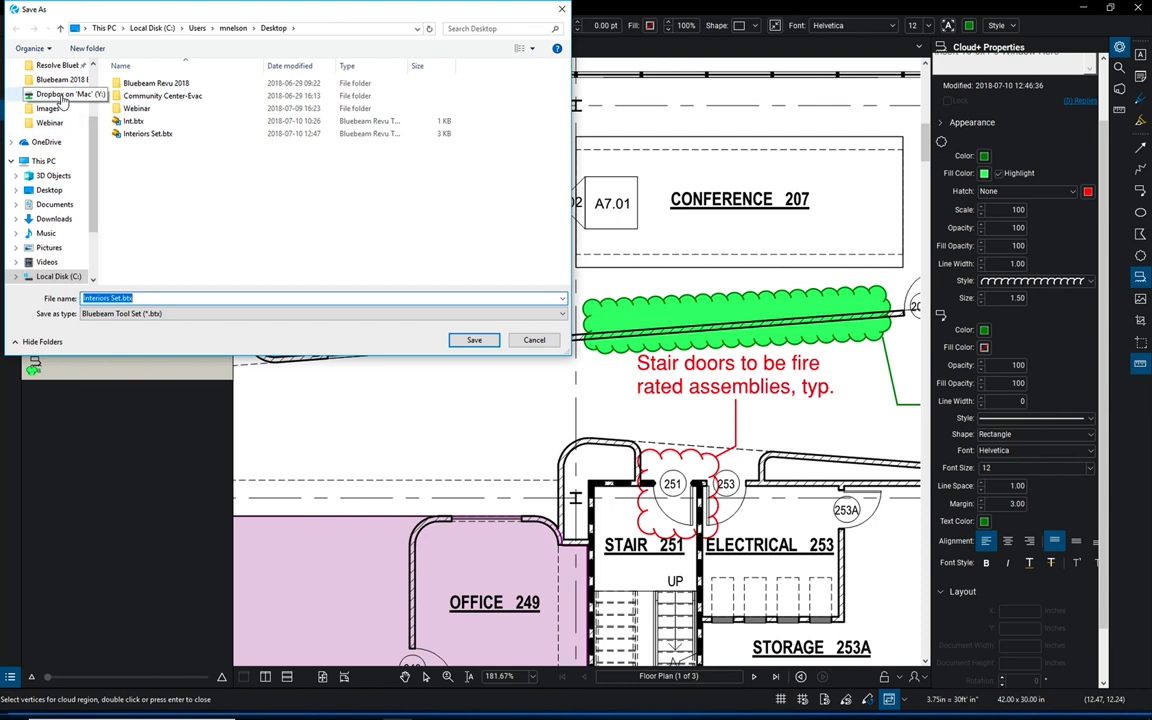
{"action": "left_click", "coordinate": [475, 341]}
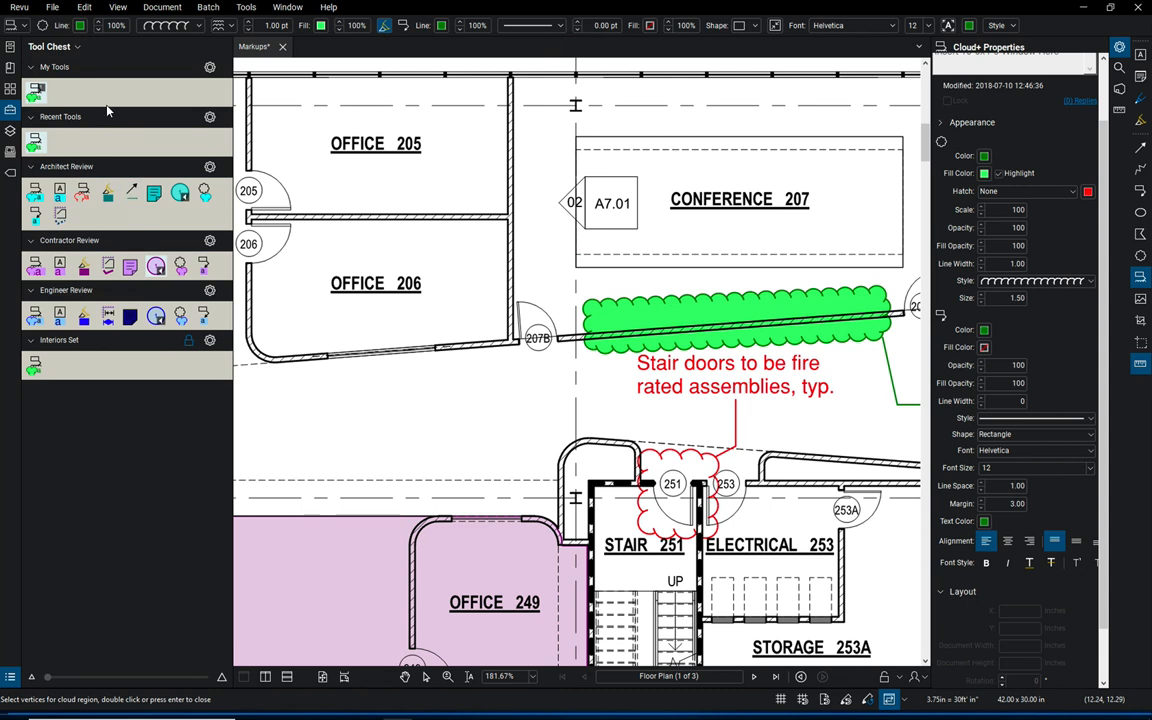
Step: Browse the tool set files available for import in Manage Tool Sets, then close without importing any
{"action": "left_click", "coordinate": [77, 46]}
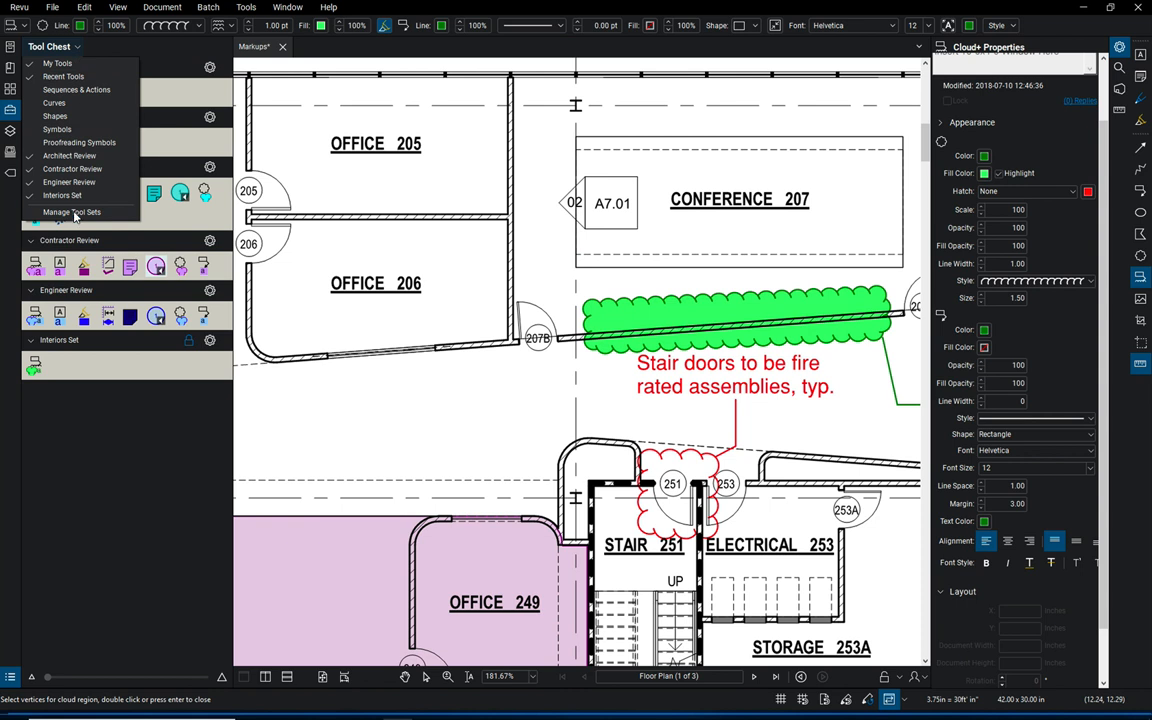
{"action": "left_click", "coordinate": [74, 213]}
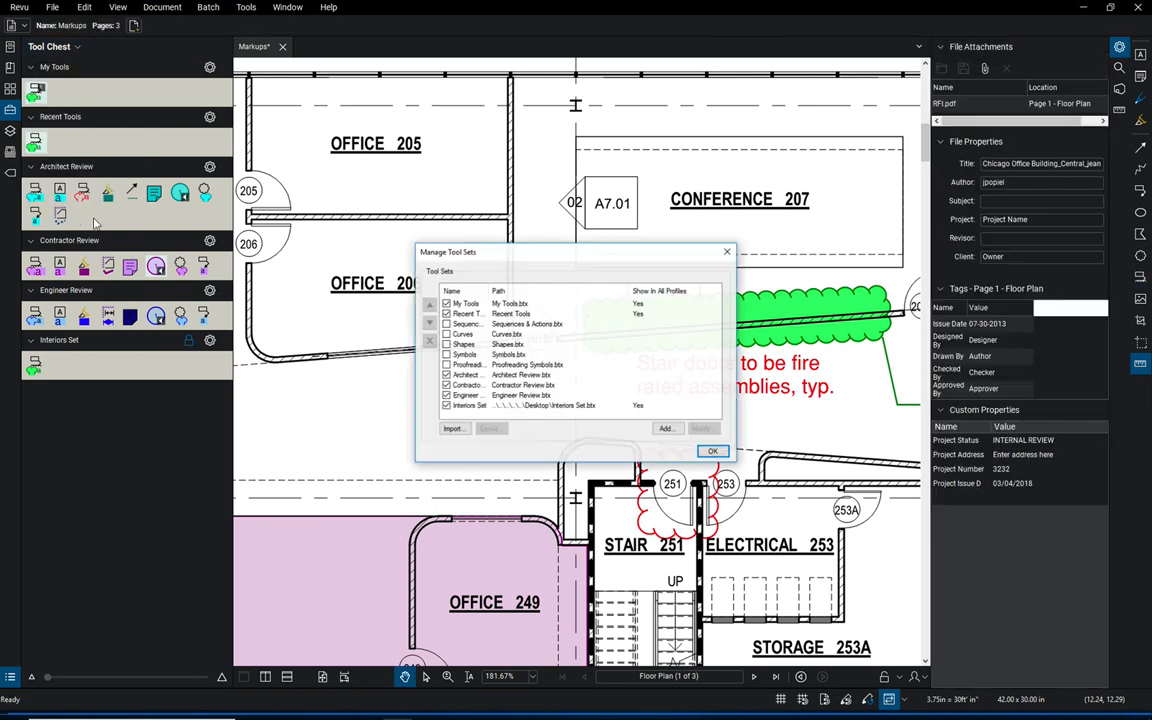
{"action": "left_click", "coordinate": [453, 429]}
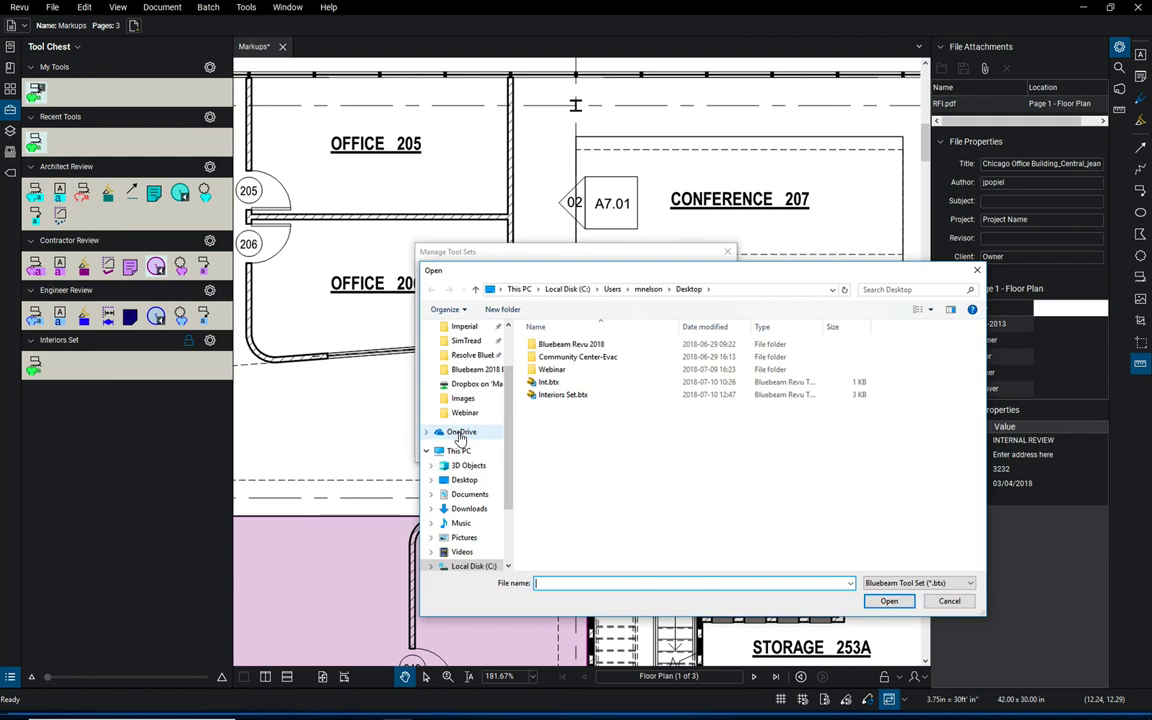
{"action": "key", "text": "Escape"}
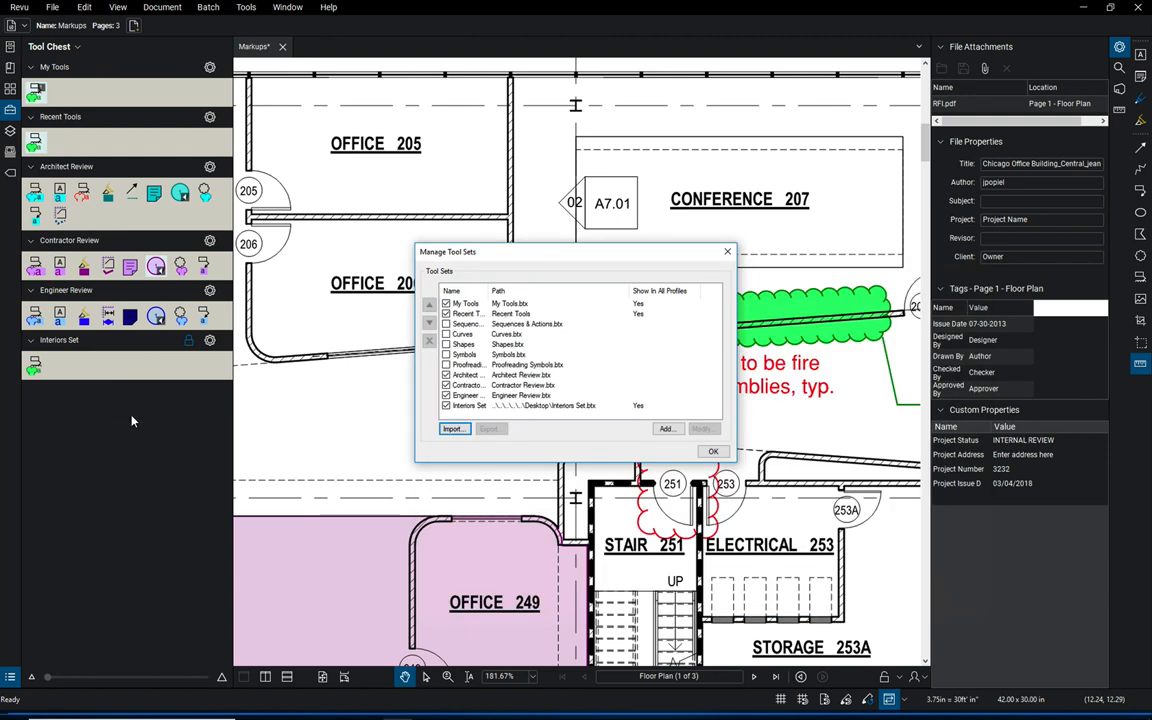
{"action": "left_click", "coordinate": [713, 451]}
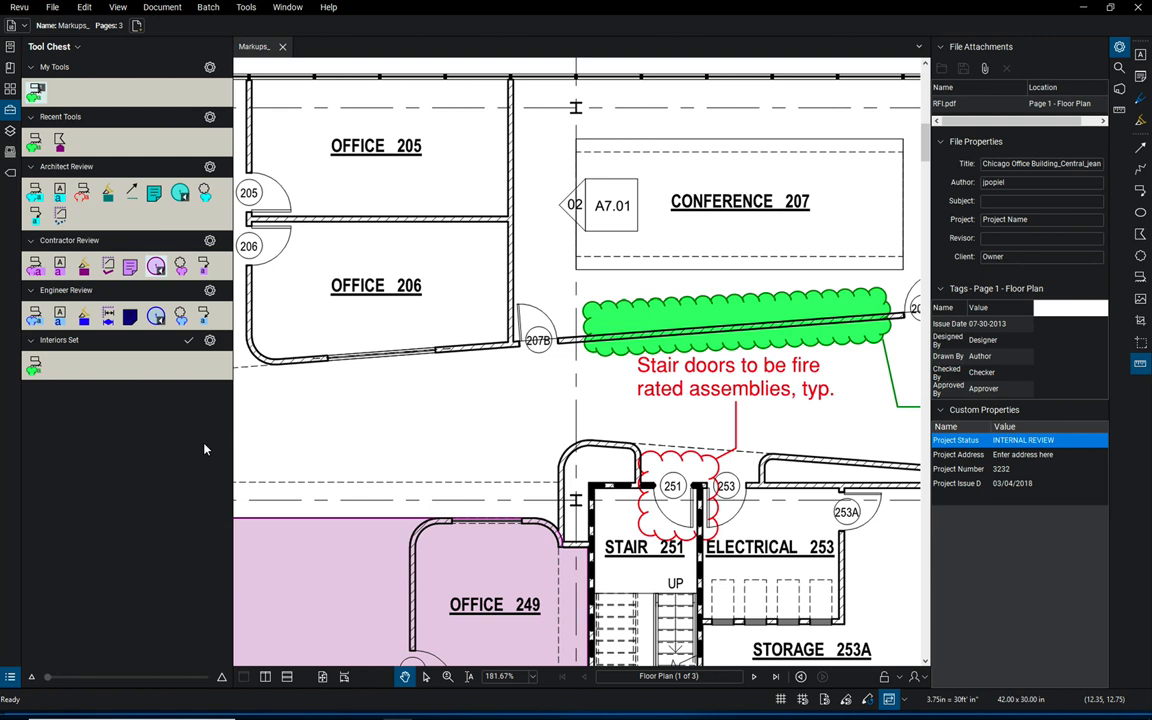
Step: Place the Interiors Set cloud callout on the Conference 211 wall between doors 211B and 211A with the note "Insert Window Here"
{"action": "left_click_drag", "start_coordinate": [835, 421], "coordinate": [362, 432]}
{"action": "left_click_drag", "start_coordinate": [705, 408], "coordinate": [391, 425]}
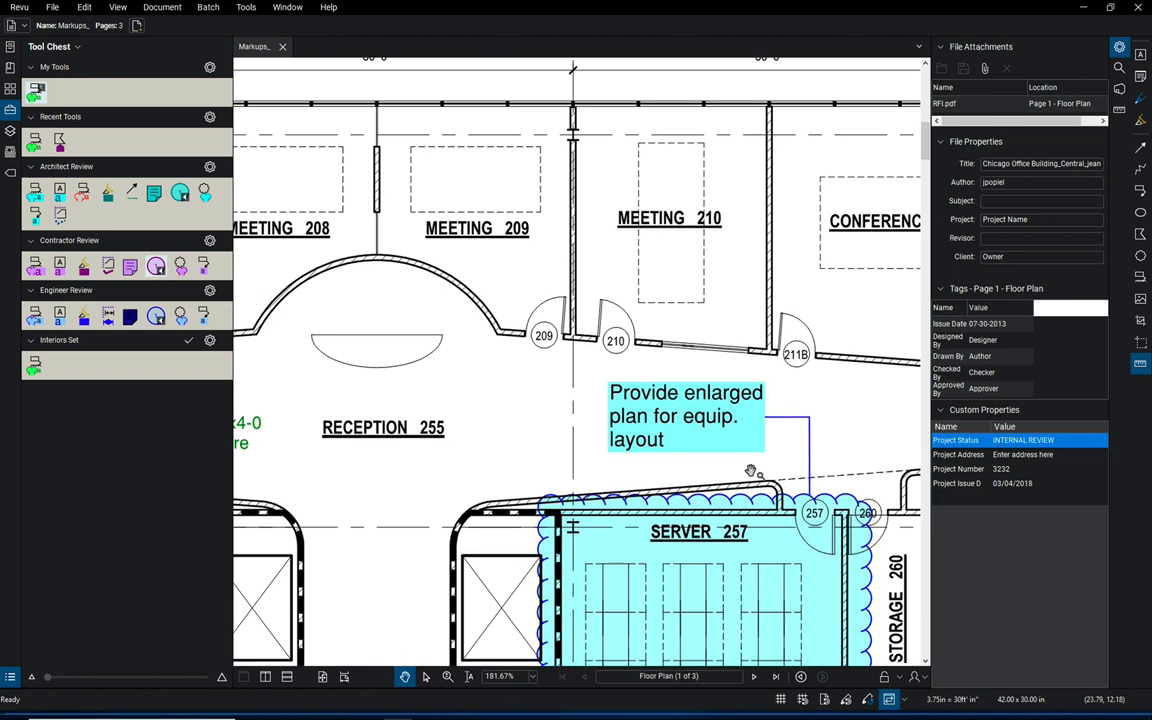
{"action": "left_click_drag", "start_coordinate": [731, 427], "coordinate": [419, 445]}
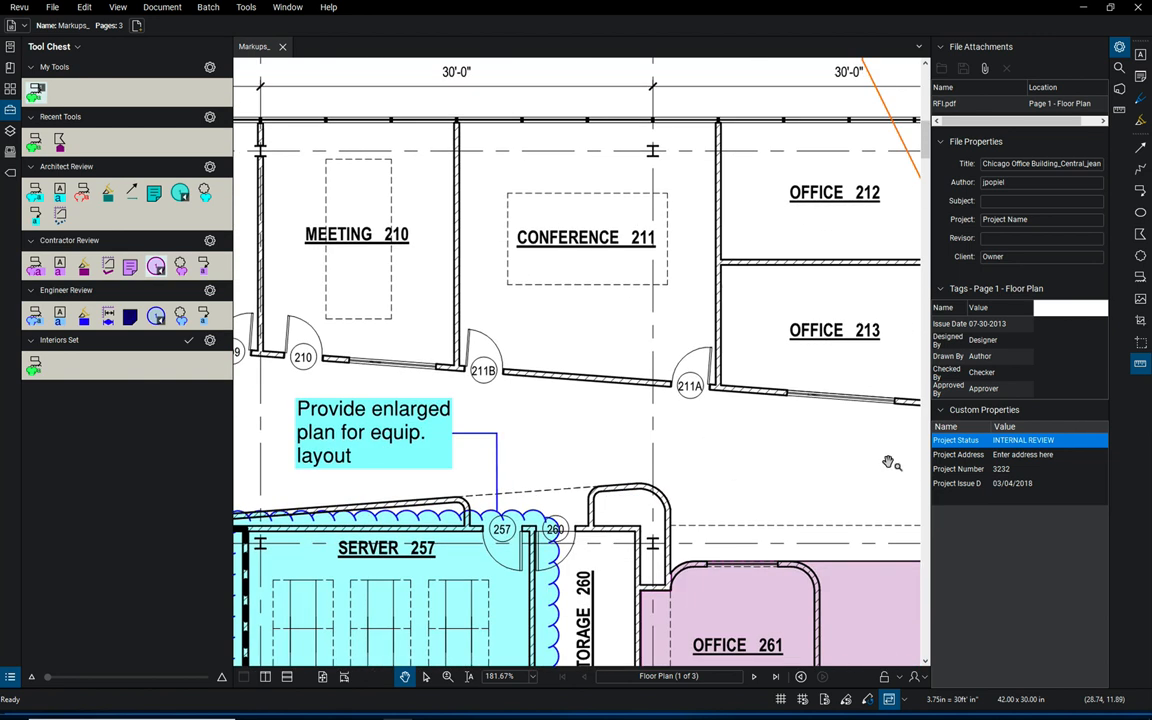
{"action": "double_click", "coordinate": [930, 457]}
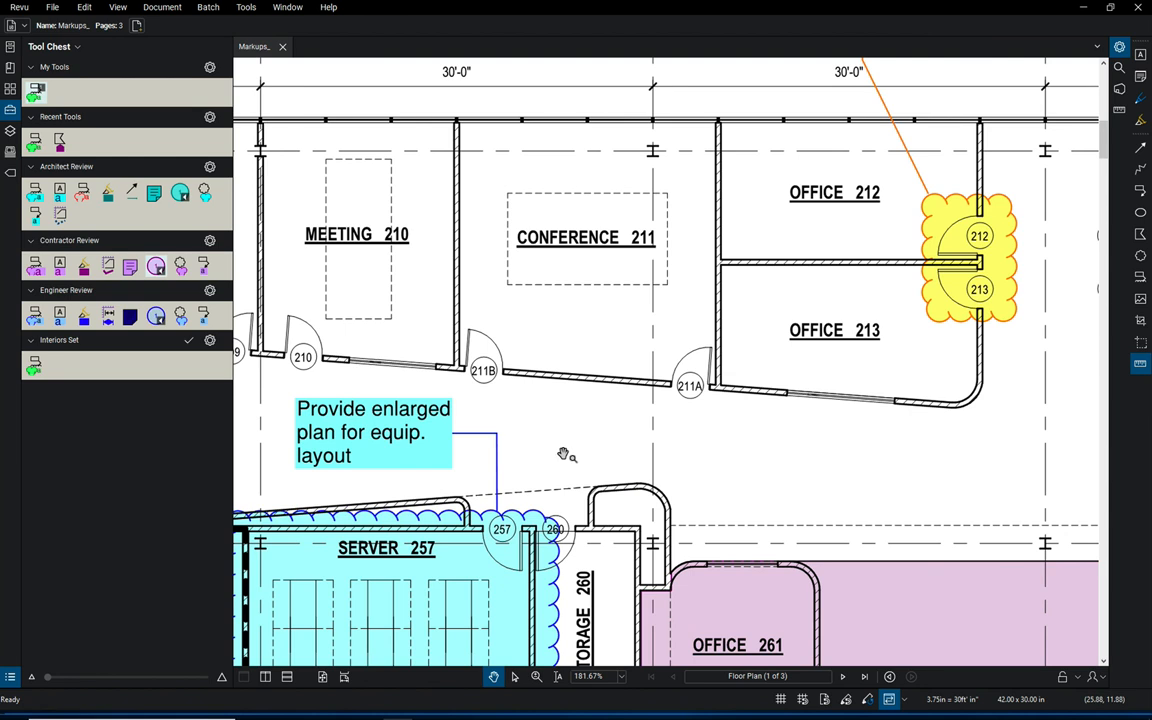
{"action": "left_click", "coordinate": [34, 368]}
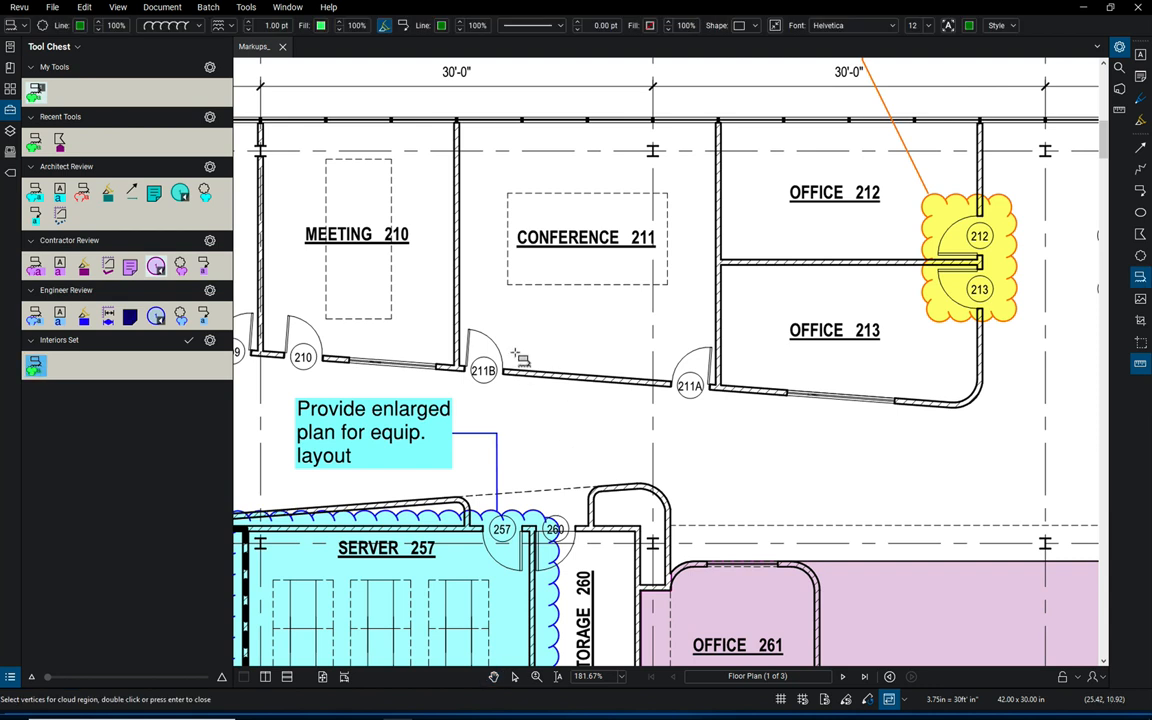
{"action": "left_click_drag", "start_coordinate": [515, 351], "coordinate": [662, 405]}
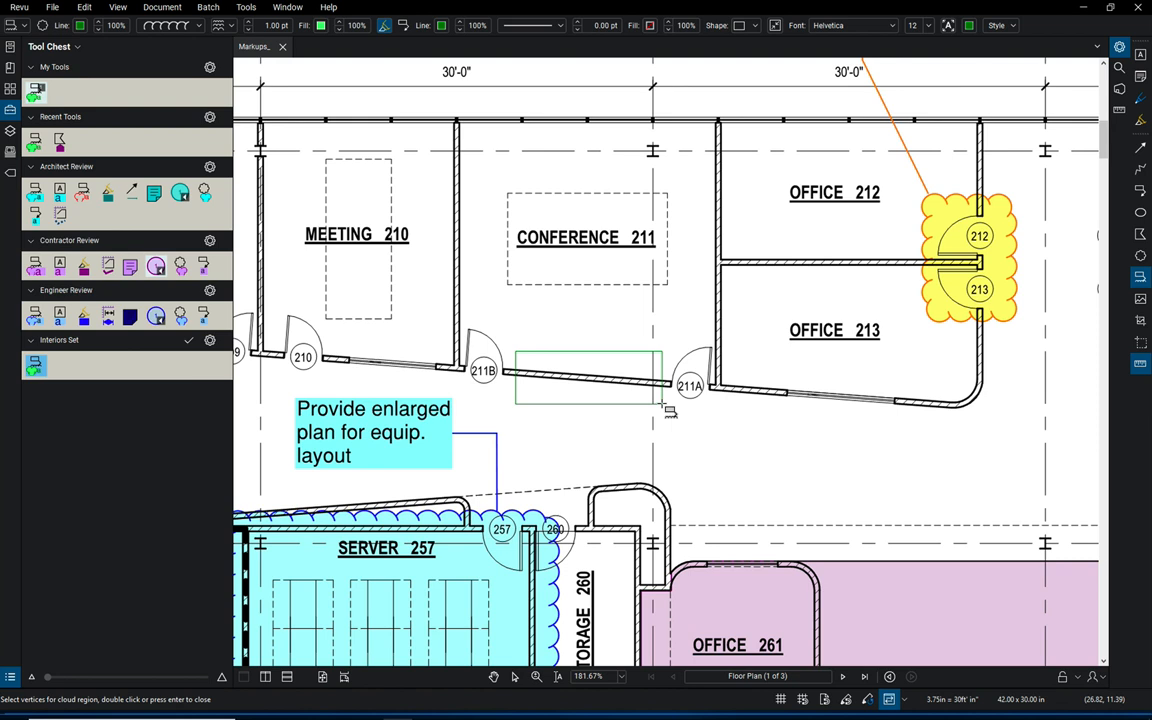
{"action": "left_click_drag", "start_coordinate": [662, 405], "coordinate": [665, 408]}
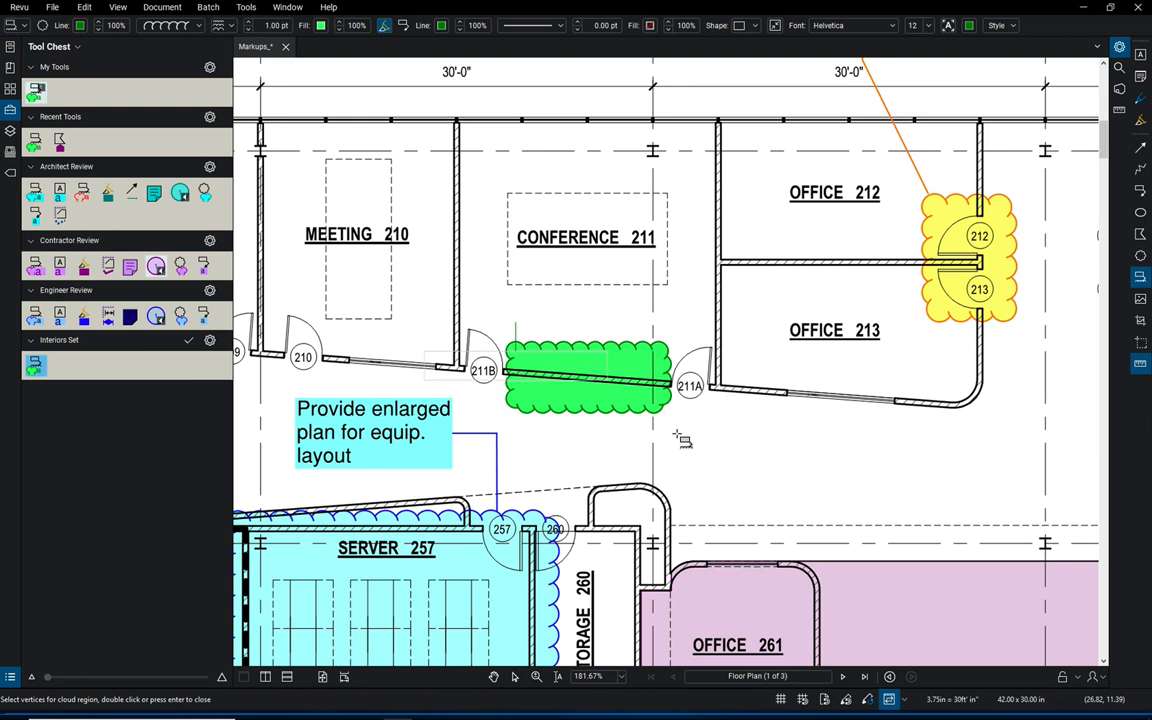
{"action": "left_click", "coordinate": [762, 469]}
{"action": "type", "text": "Ins"}
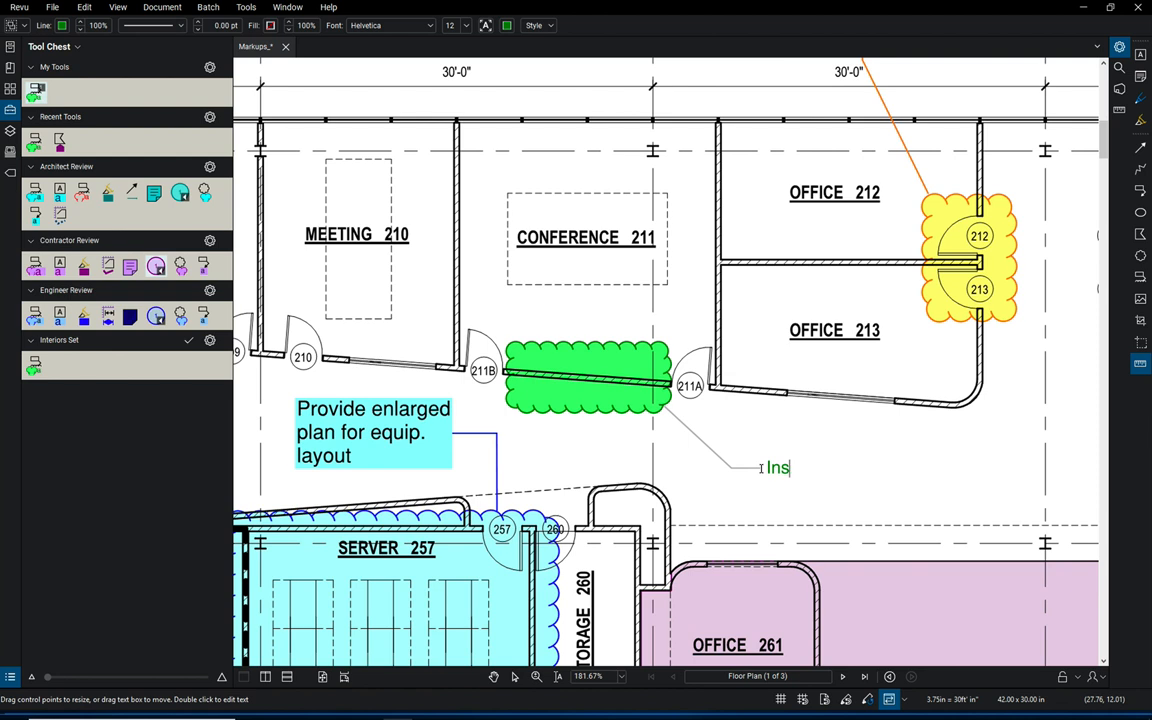
{"action": "type", "text": "ert Window Here"}
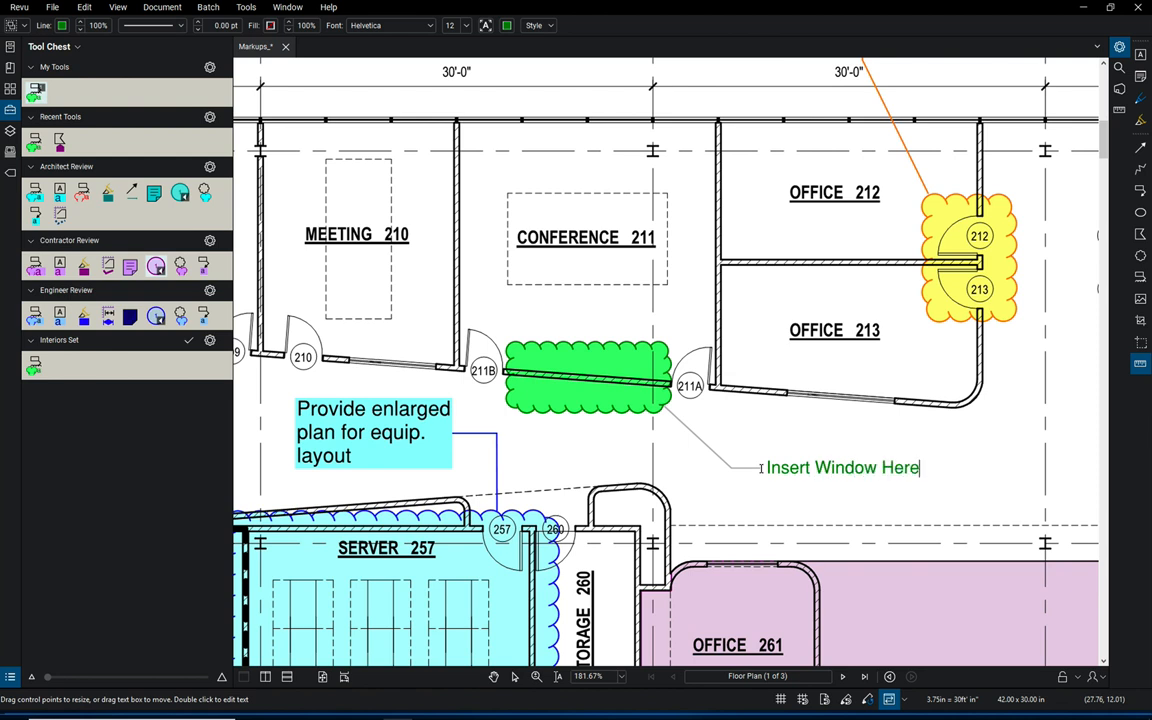
{"action": "key", "text": "Escape"}
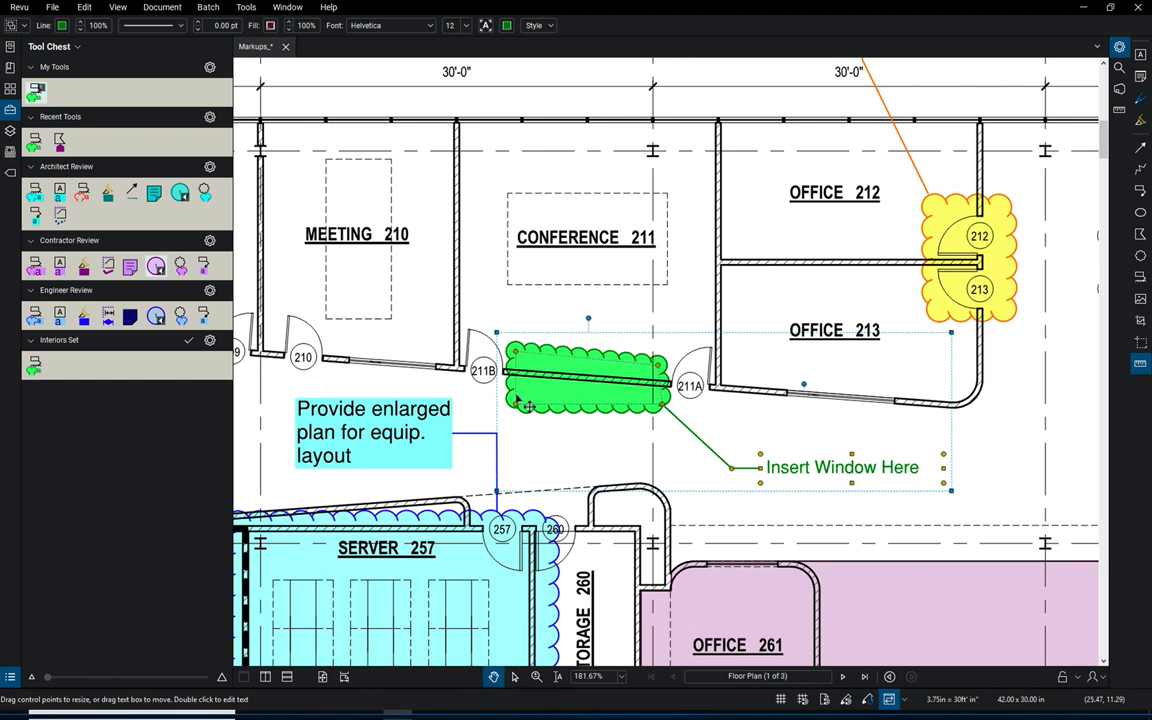
Step: Reshape the Conference 211 cloud to follow the angled wall and narrow its note's text box to fit the text
{"action": "left_click_drag", "start_coordinate": [516, 403], "coordinate": [522, 355]}
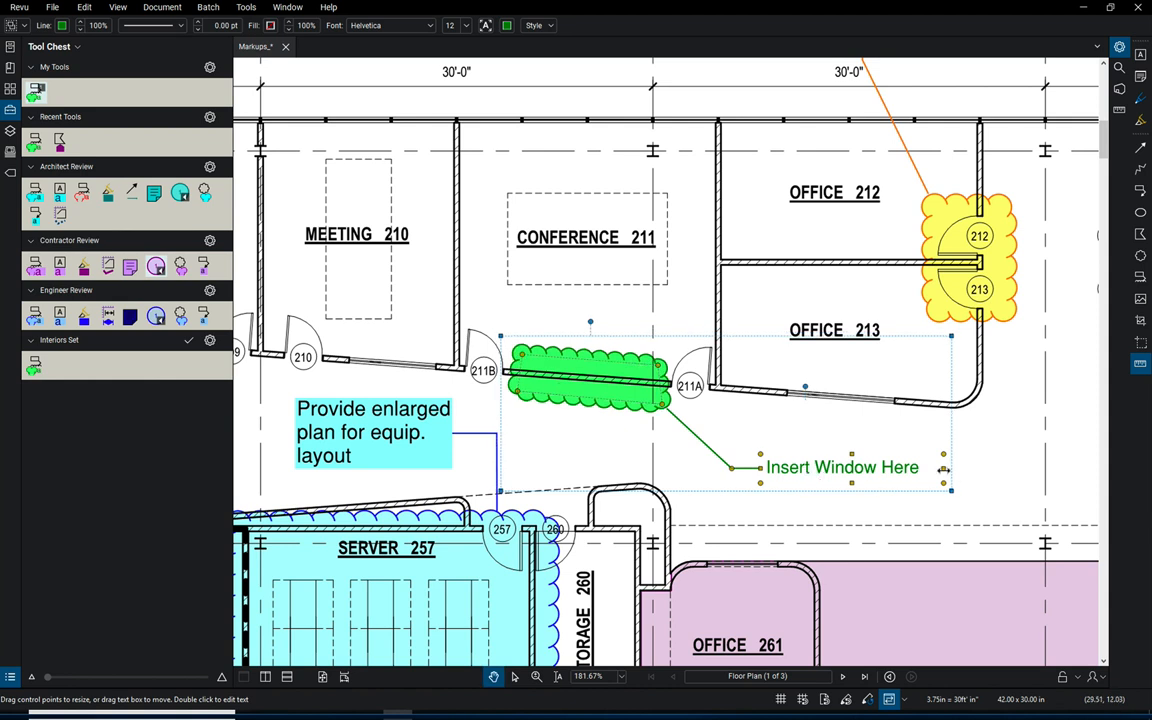
{"action": "left_click_drag", "start_coordinate": [943, 468], "coordinate": [928, 470]}
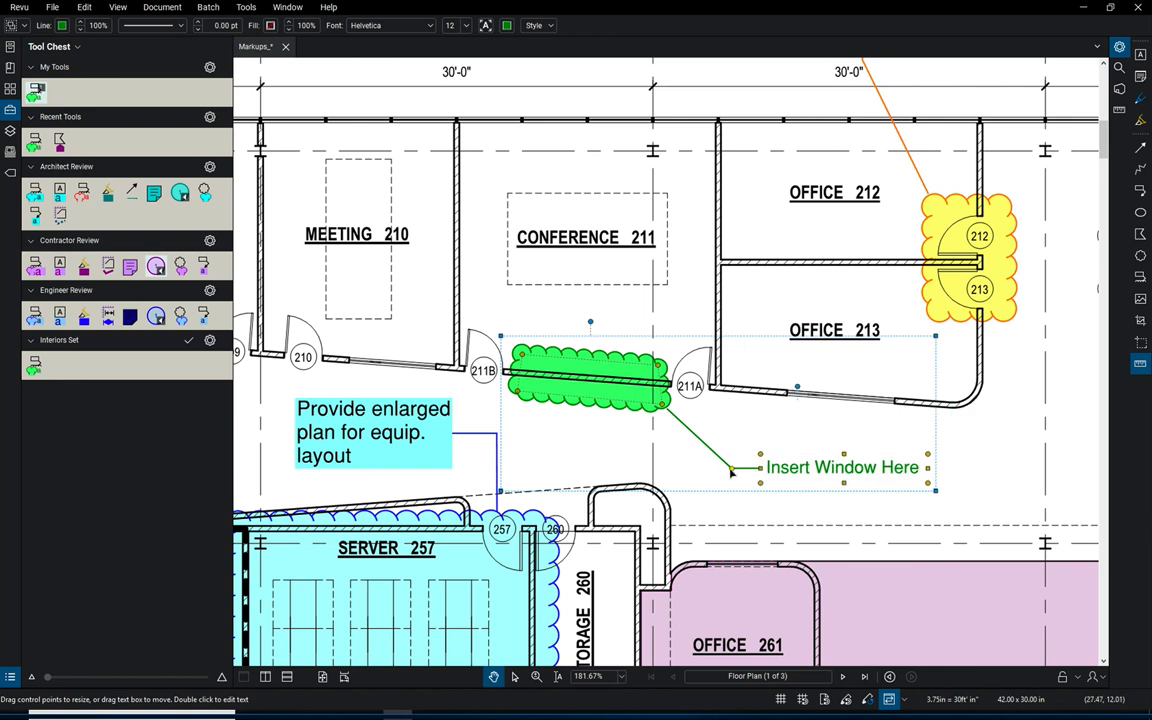
Step: Adjust the Conference 211 callout by moving its leader elbow and the note "Insert Window Here" closer to the cloud
{"action": "left_click_drag", "start_coordinate": [731, 469], "coordinate": [688, 467]}
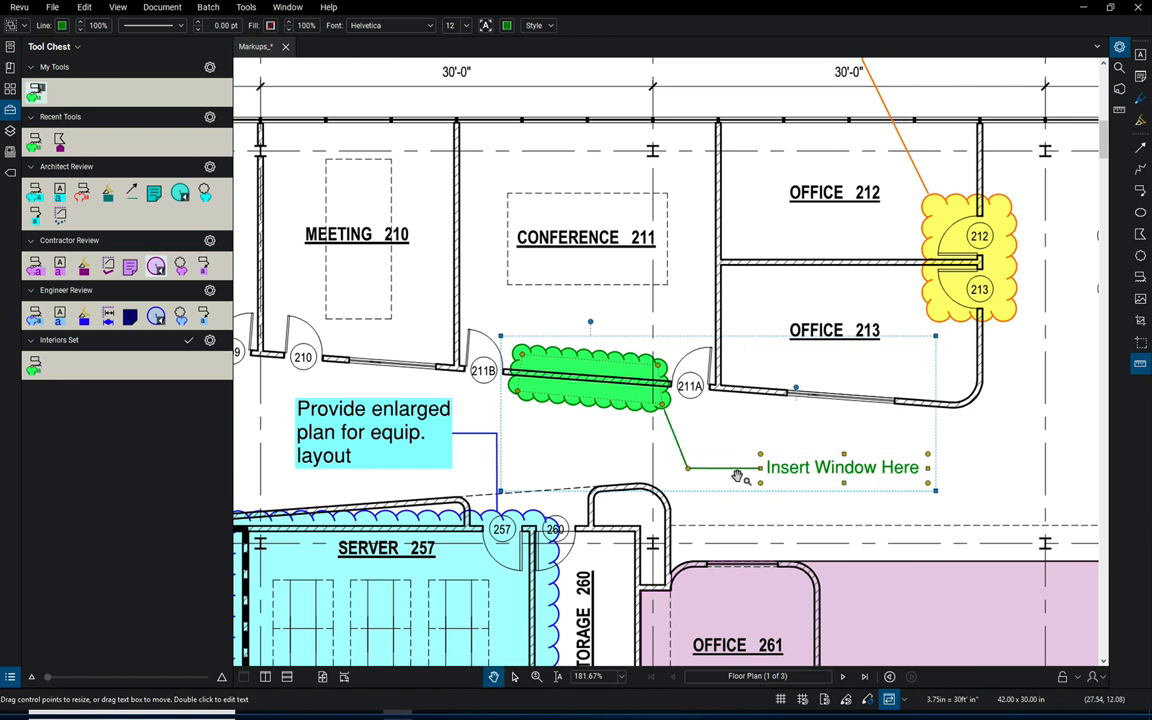
{"action": "left_click_drag", "start_coordinate": [760, 474], "coordinate": [716, 474]}
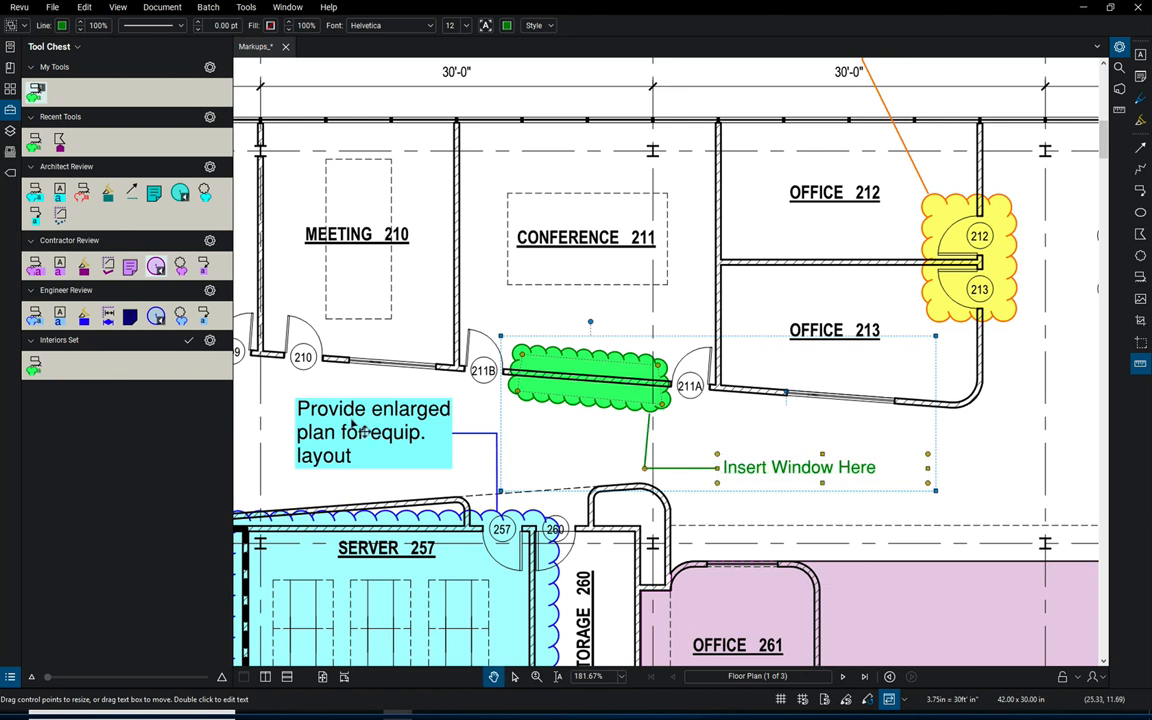
Step: Switch the Interiors Set cloud callout to reuse its original drawn shape, and place it over the angled front wall of Offices 227 and 225
{"action": "left_click", "coordinate": [35, 368]}
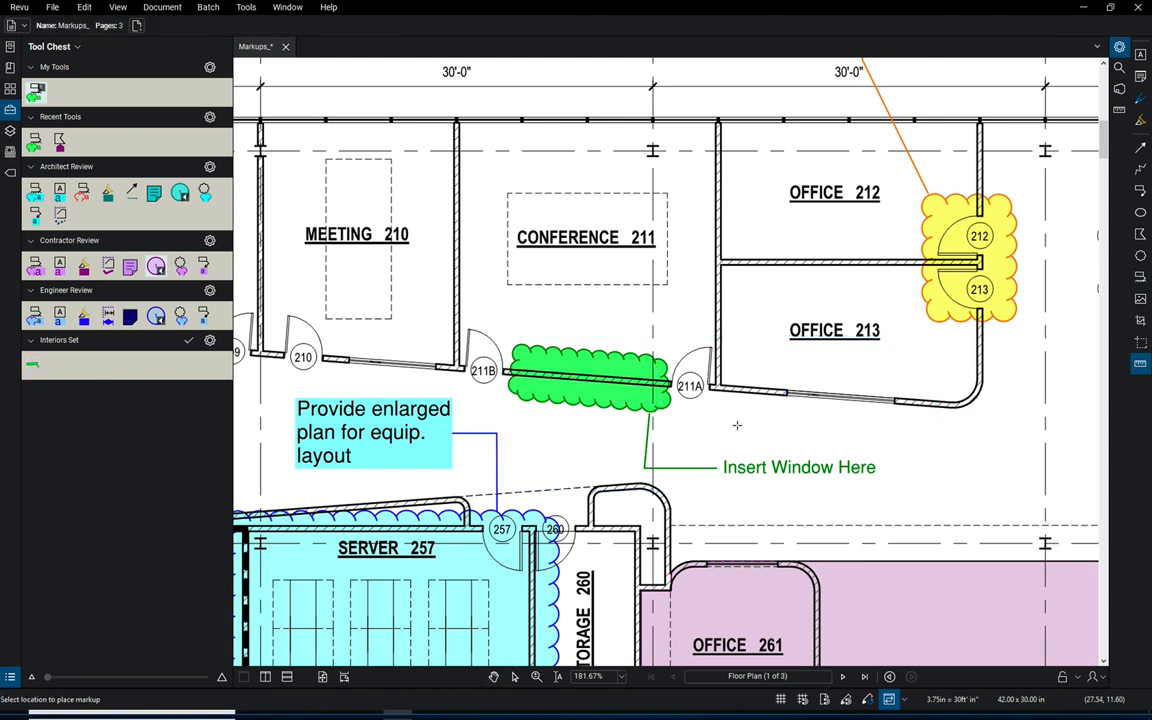
{"action": "left_click", "coordinate": [33, 368]}
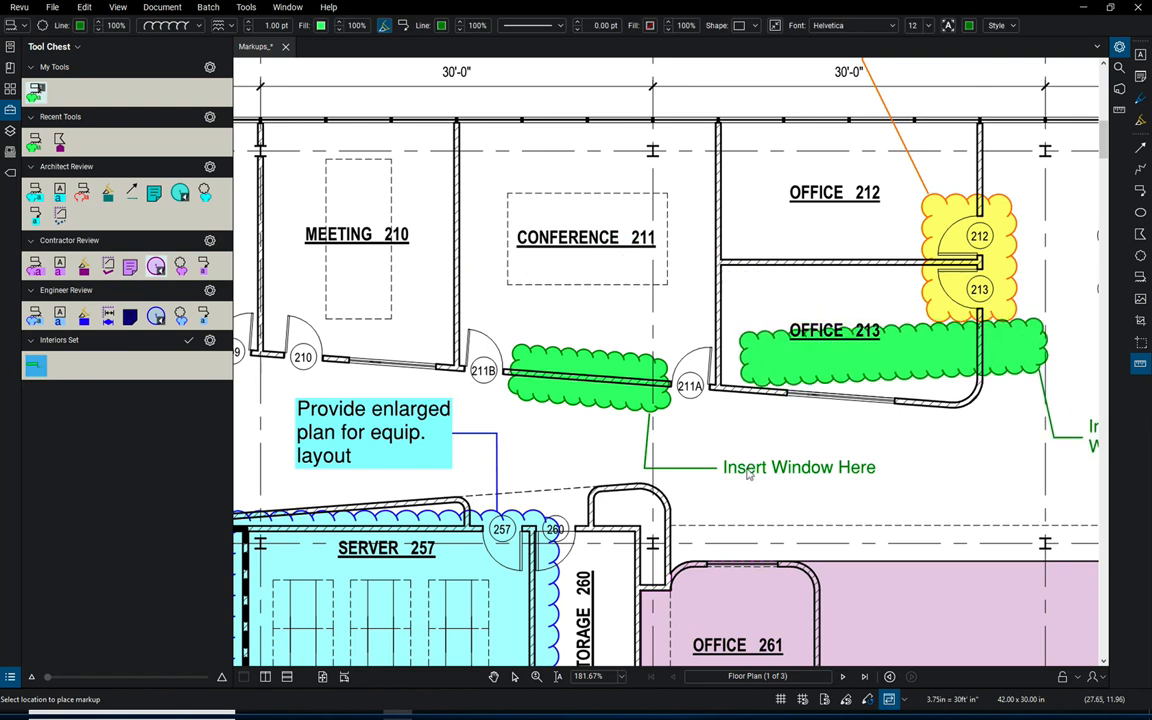
{"action": "scroll", "coordinate": [683, 580], "scroll_direction": "down", "scroll_amount": 4}
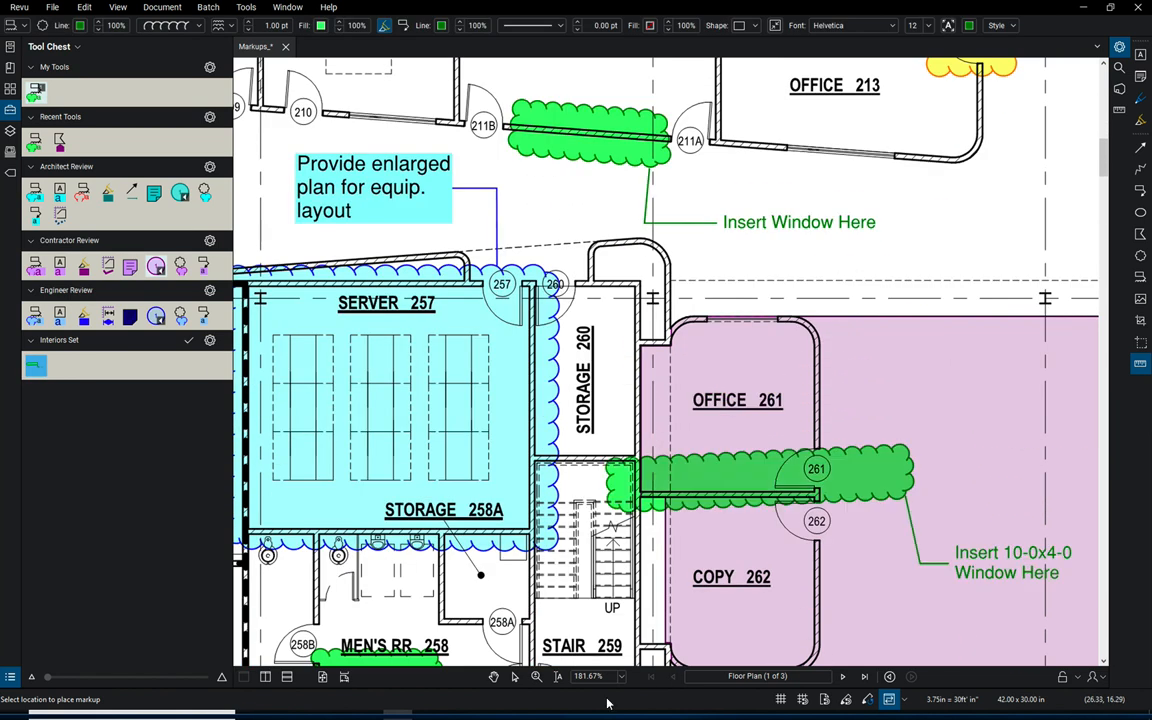
{"action": "scroll", "coordinate": [640, 480], "scroll_direction": "down", "scroll_amount": 6}
{"action": "scroll", "coordinate": [606, 700], "scroll_direction": "down", "scroll_amount": 6}
{"action": "scroll", "coordinate": [489, 6], "scroll_direction": "up", "scroll_amount": 7}
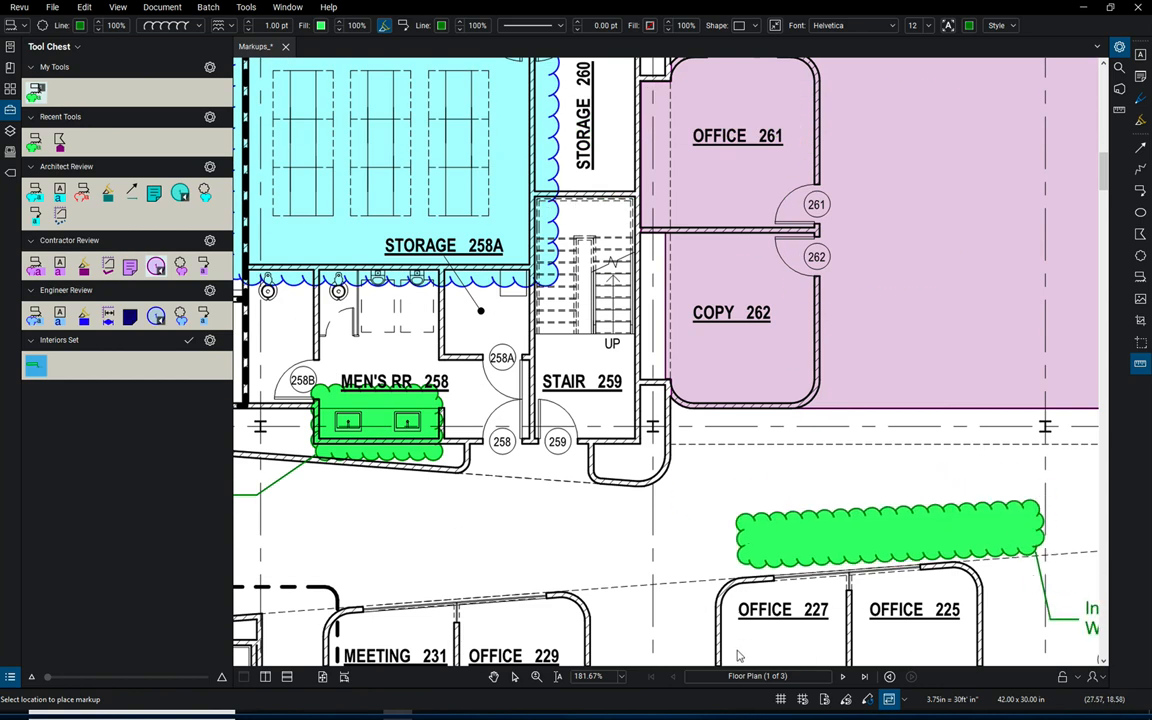
{"action": "scroll", "coordinate": [728, 666], "scroll_direction": "down", "scroll_amount": 3}
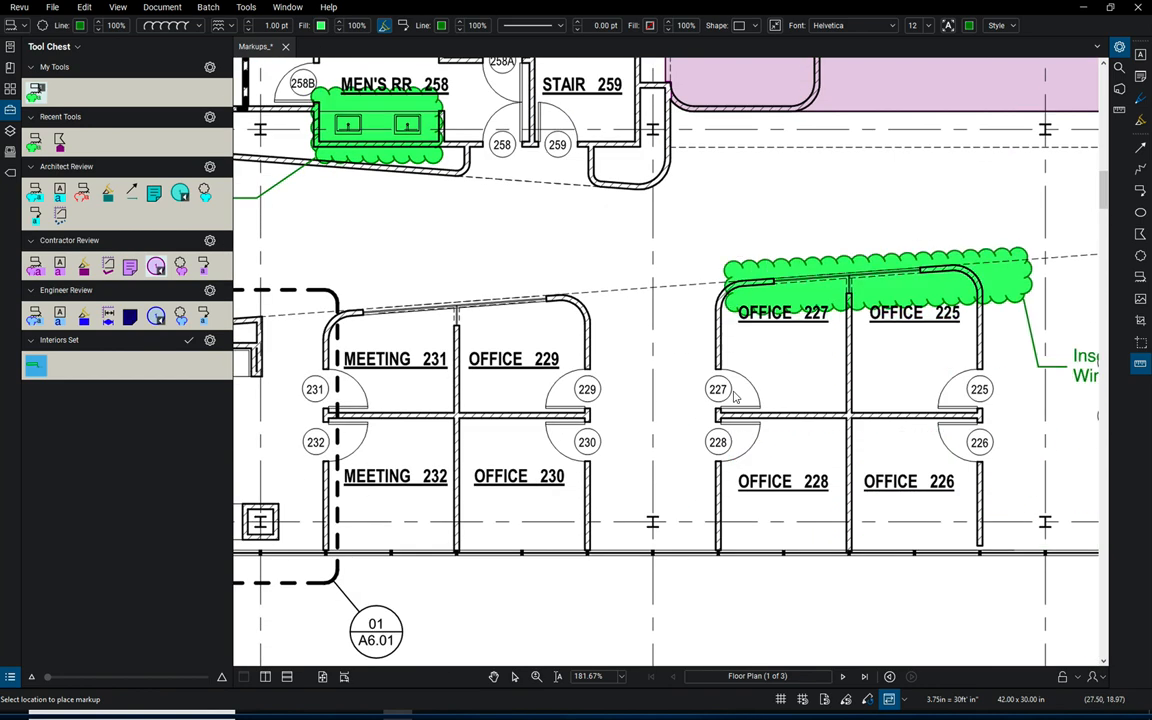
{"action": "left_click", "coordinate": [722, 393]}
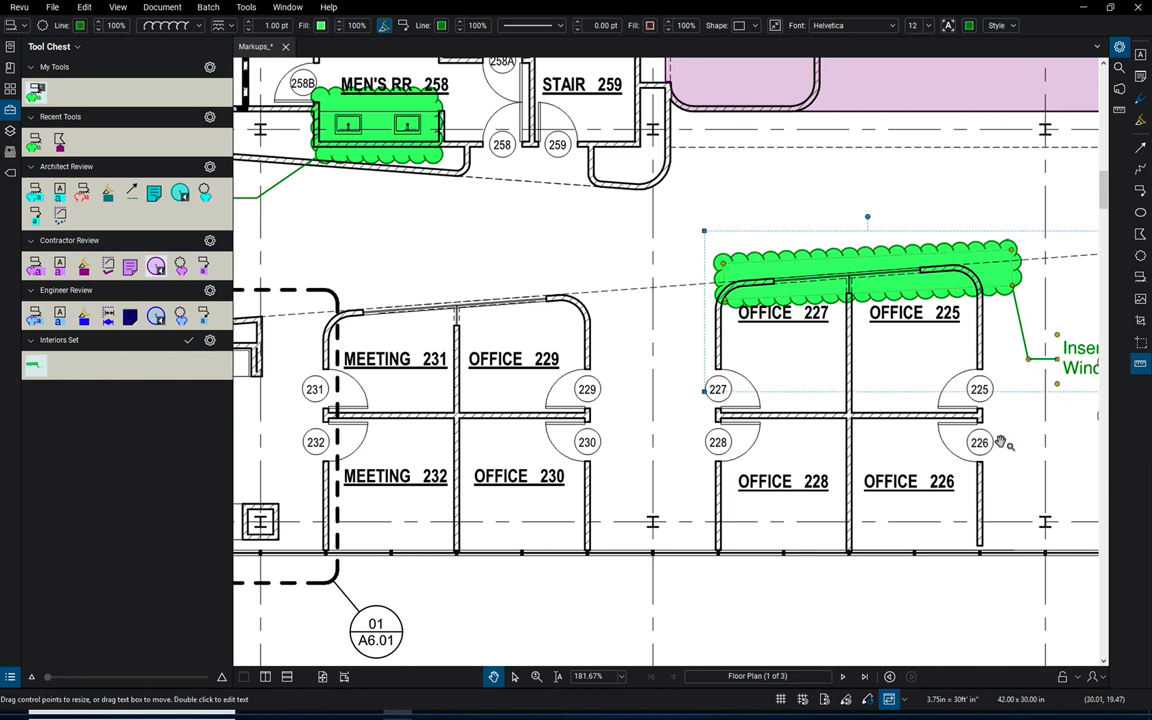
Step: Replace the note text of the callout at Offices 227 and 225 with "Remove Window"
{"action": "left_click_drag", "start_coordinate": [875, 451], "coordinate": [637, 471]}
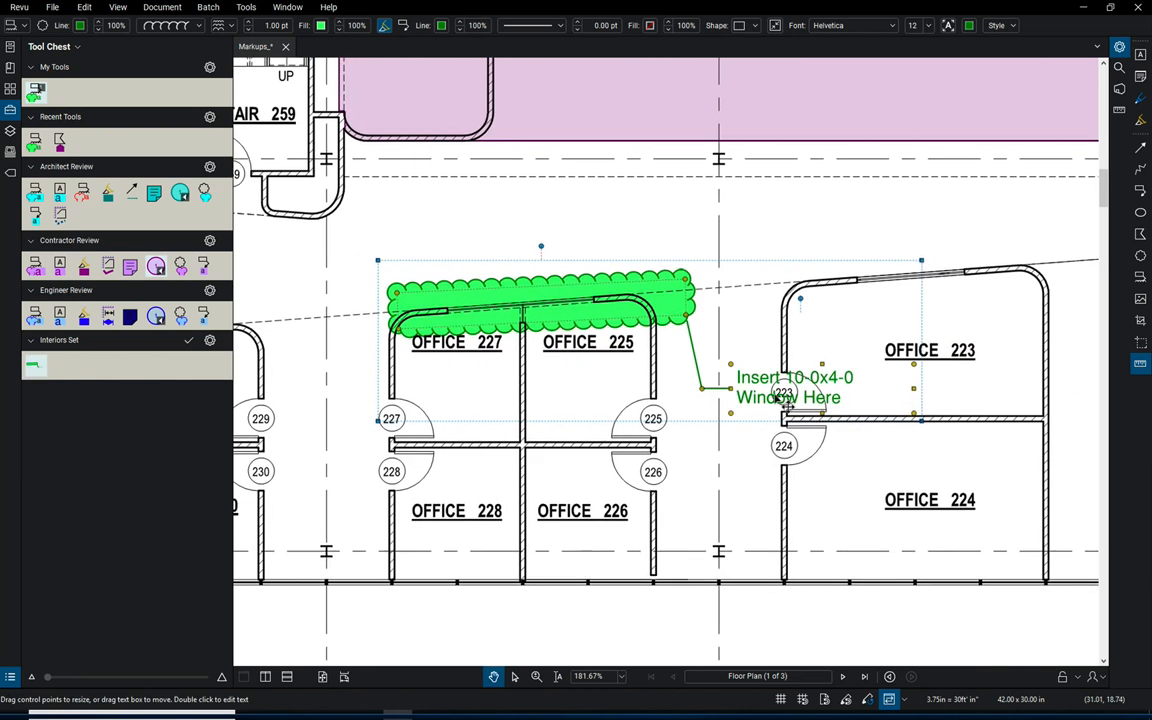
{"action": "double_click", "coordinate": [775, 397]}
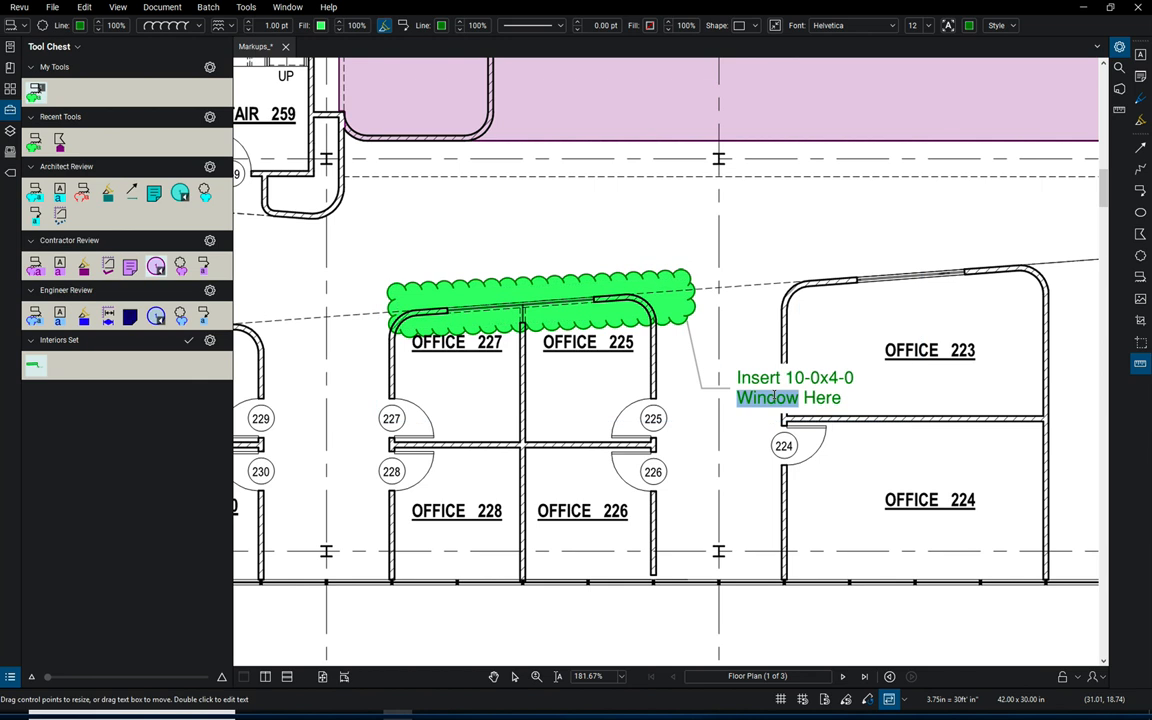
{"action": "left_click_drag", "start_coordinate": [842, 398], "coordinate": [737, 378]}
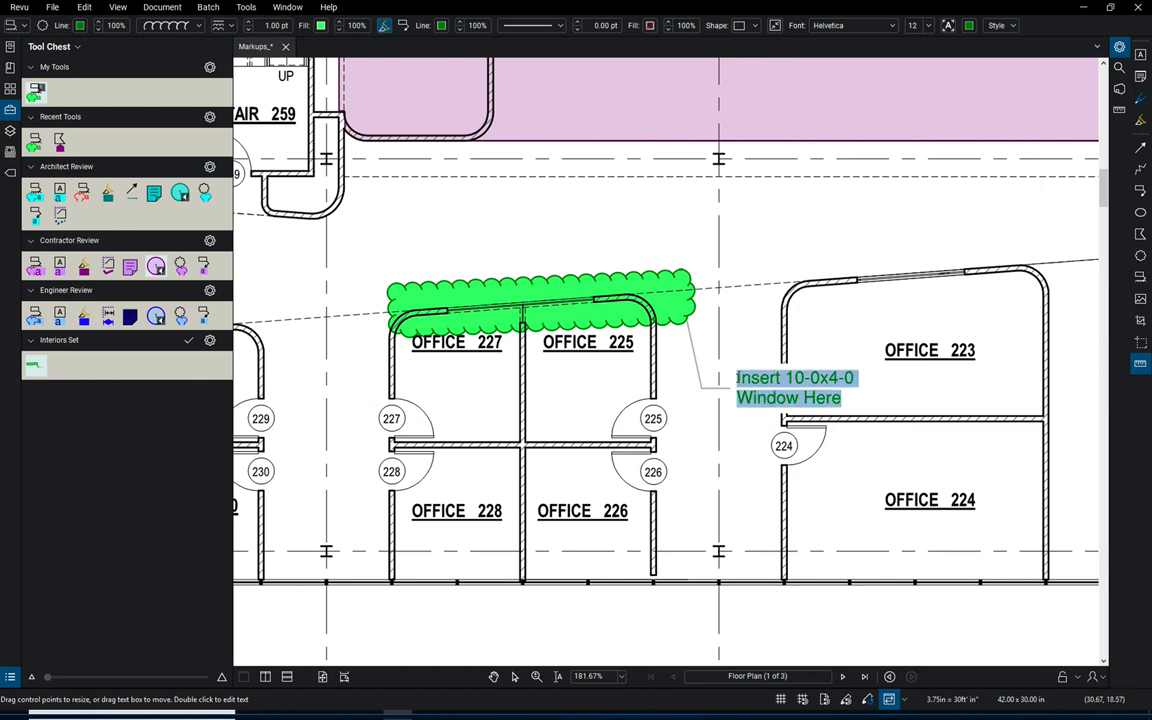
{"action": "type", "text": "Revo"}
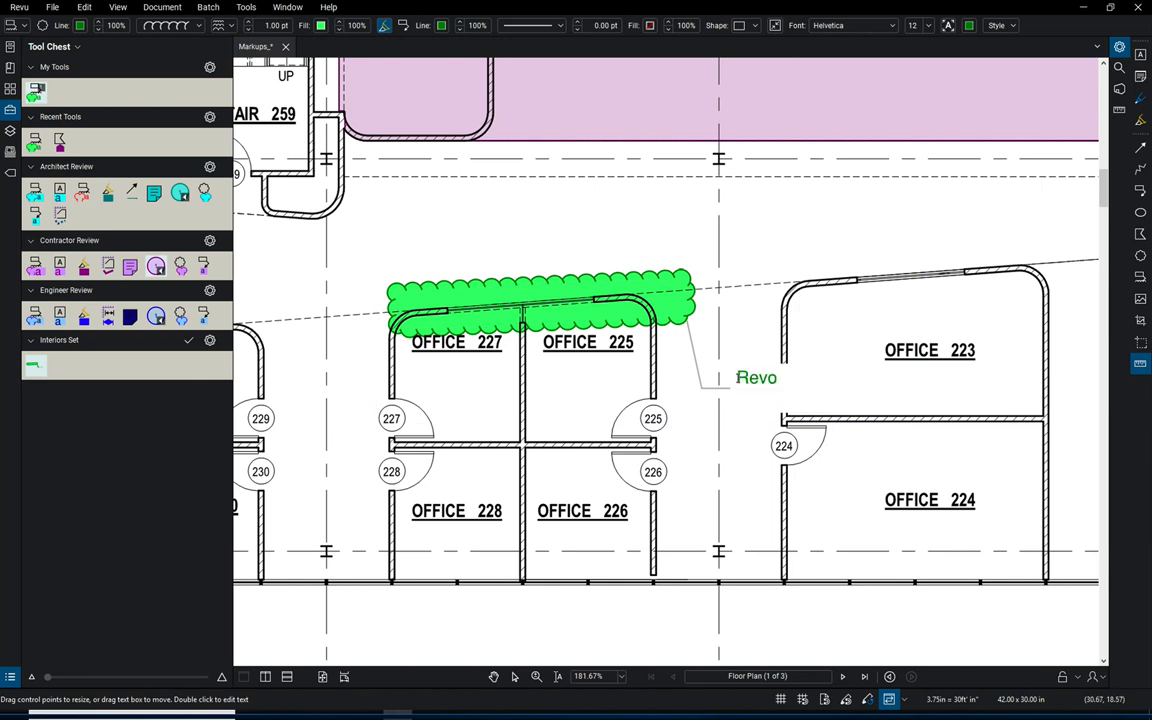
{"action": "key", "text": "BackSpace"}
{"action": "key", "text": "BackSpace"}
{"action": "type", "text": "move Won"}
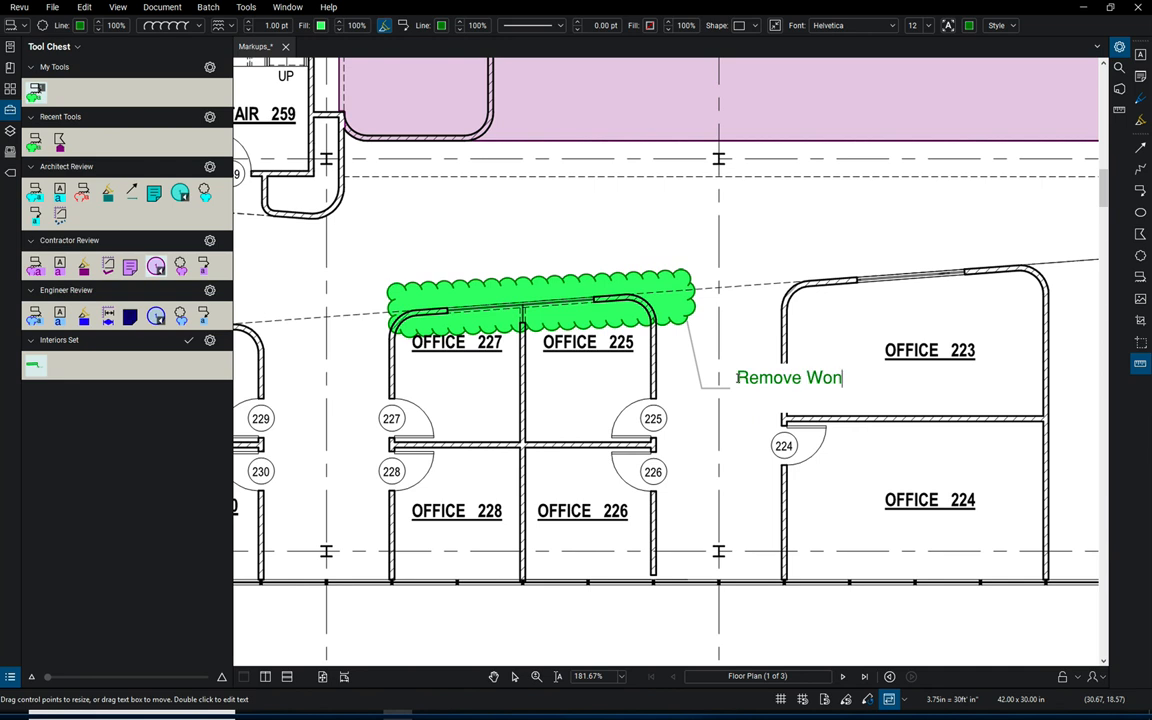
{"action": "key", "text": "BackSpace"}
{"action": "key", "text": "BackSpace"}
{"action": "type", "text": "indow"}
{"action": "key", "text": "Escape"}
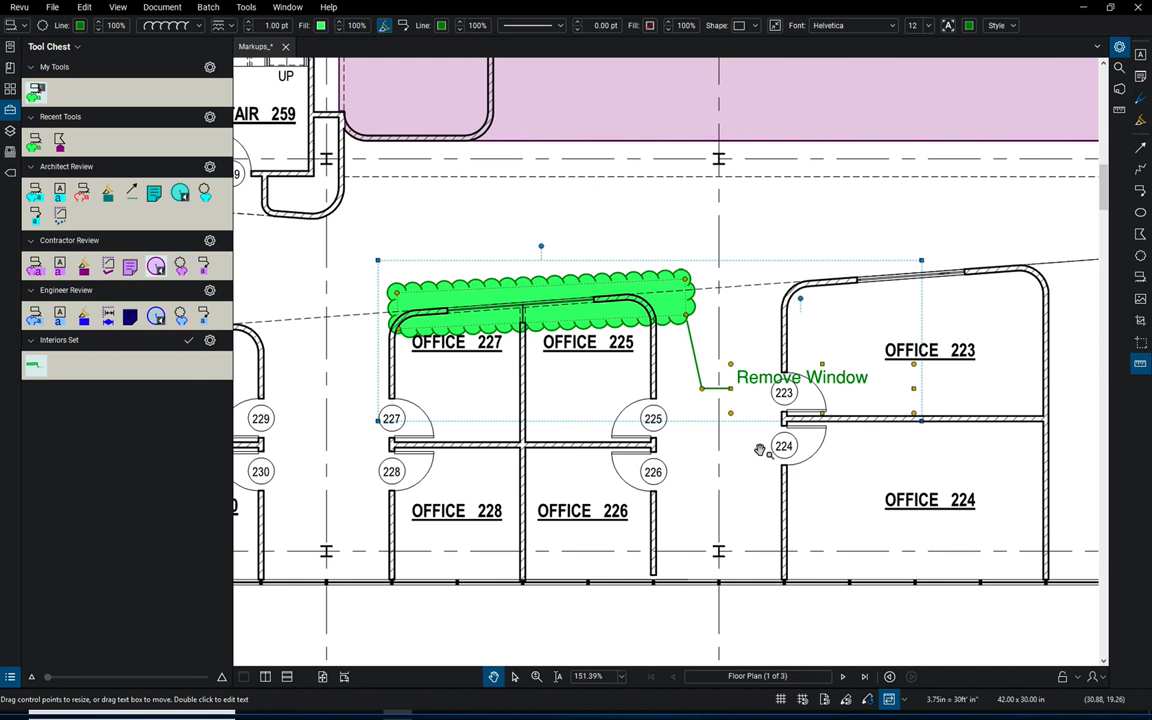
{"action": "scroll", "coordinate": [760, 450], "scroll_direction": "down", "scroll_amount": 1}
{"action": "scroll", "coordinate": [705, 480], "scroll_direction": "down", "scroll_amount": 1}
{"action": "scroll", "coordinate": [607, 465], "scroll_direction": "down", "scroll_amount": 1}
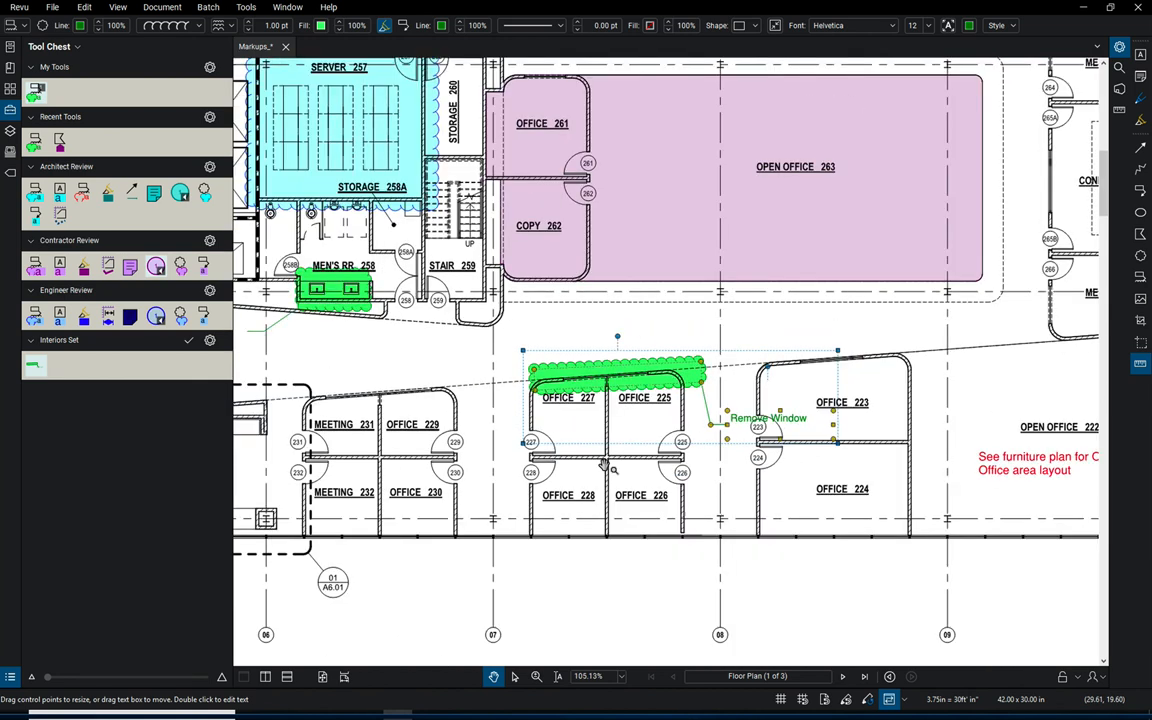
{"action": "left_click_drag", "start_coordinate": [407, 356], "coordinate": [751, 485]}
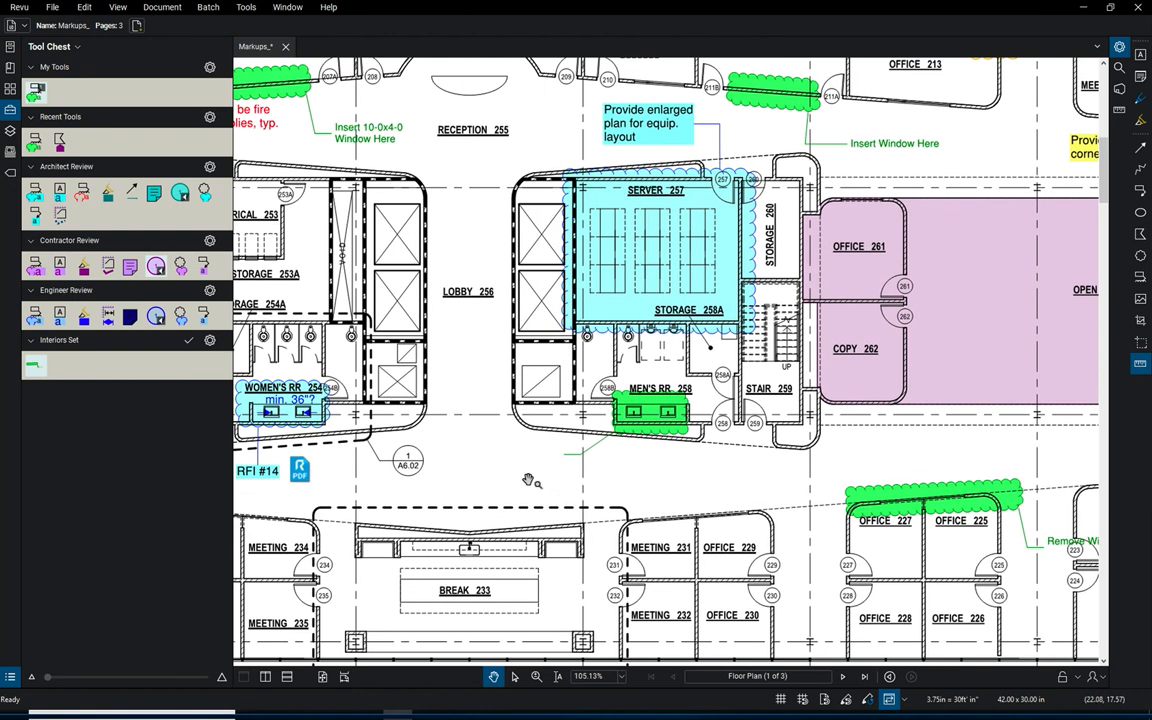
{"action": "left_click_drag", "start_coordinate": [521, 472], "coordinate": [678, 509]}
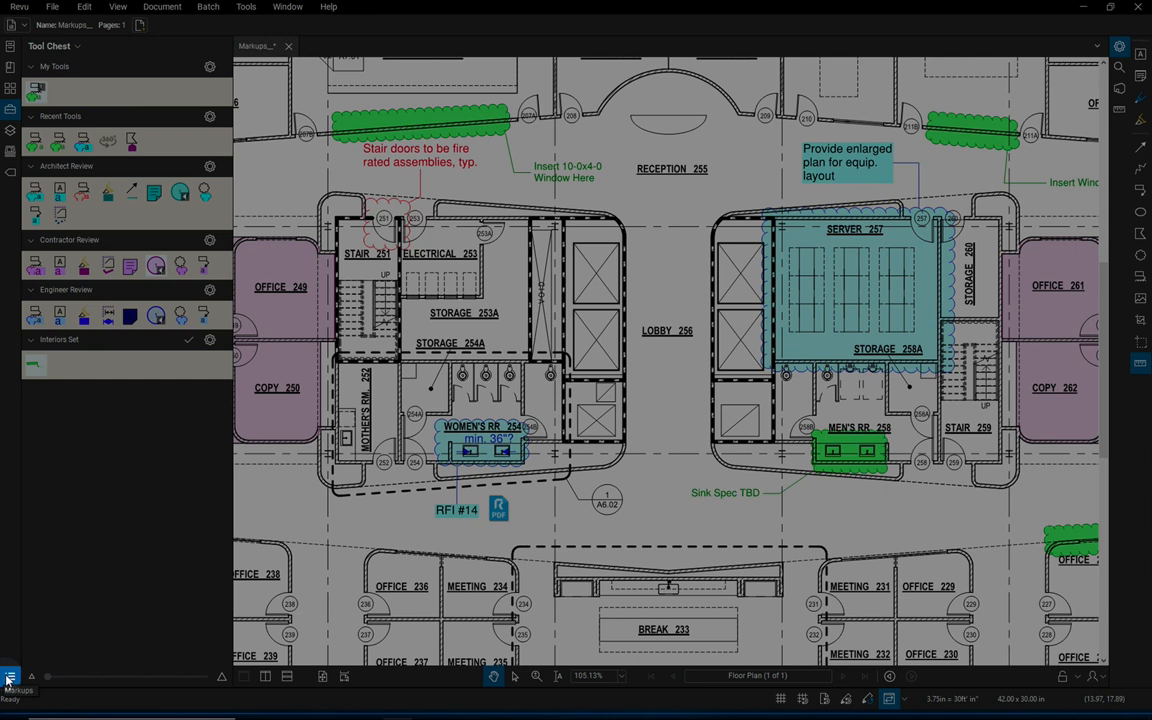
Step: Show the Markups List and jump to the plan markups behind the second Architect entry and the third Contractor entry
{"action": "left_click", "coordinate": [9, 677]}
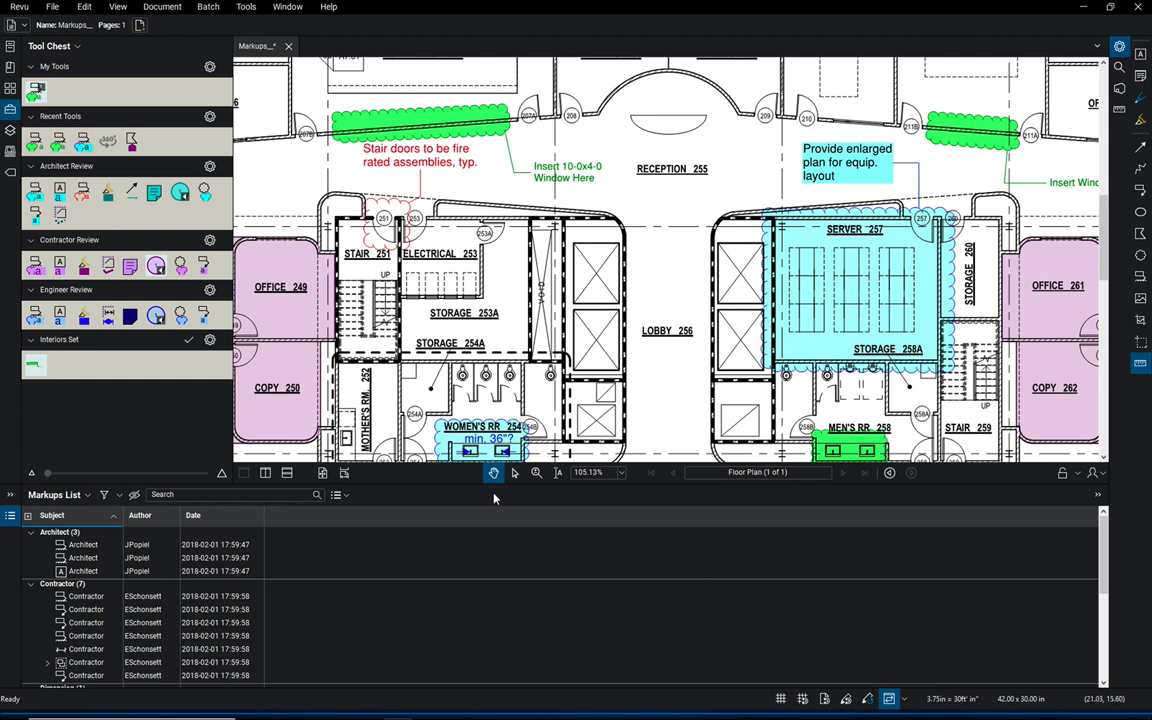
{"action": "left_click", "coordinate": [84, 558]}
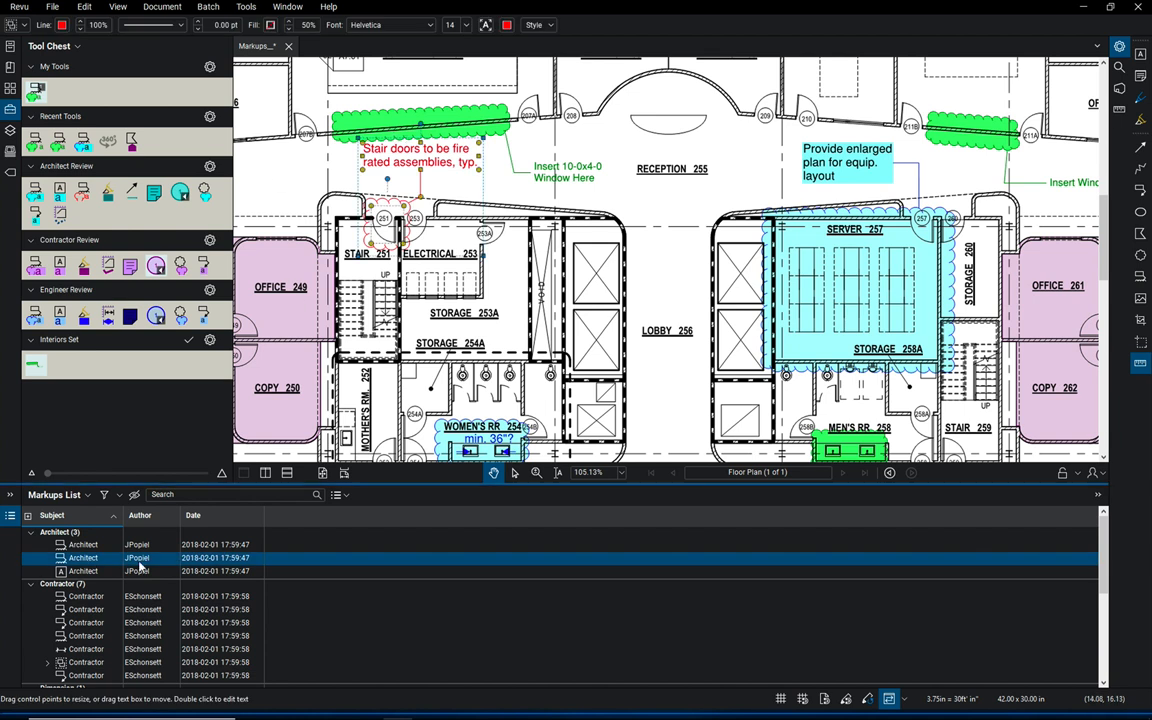
{"action": "left_click", "coordinate": [74, 623]}
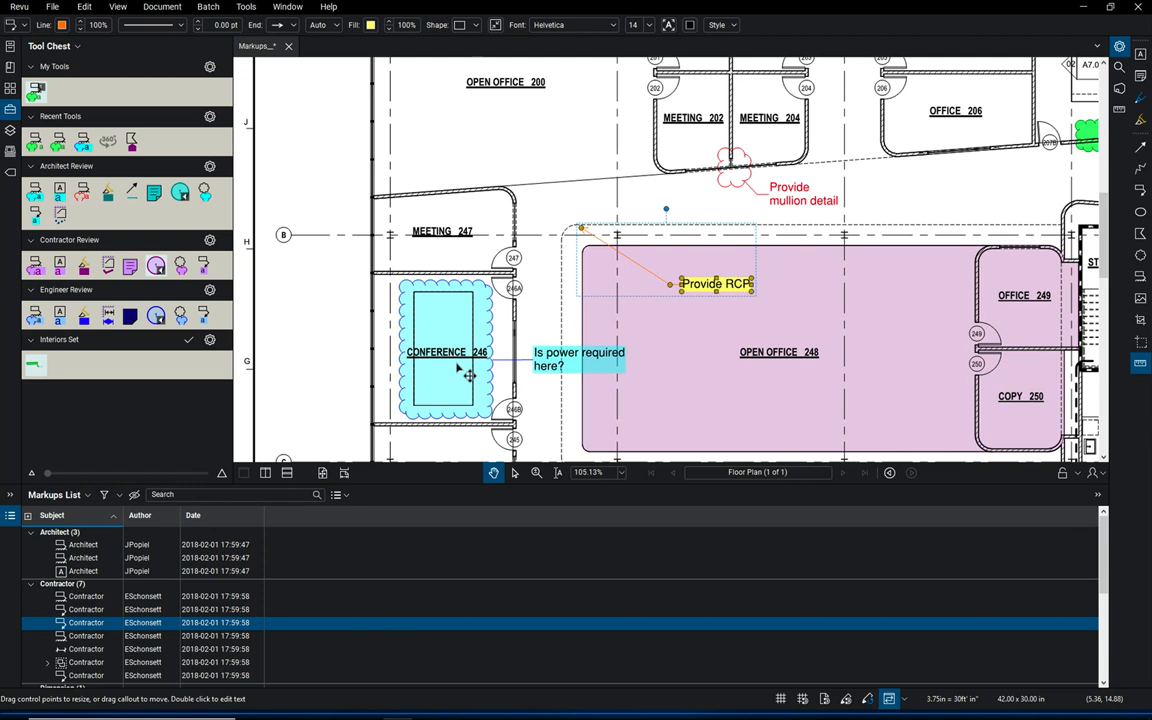
Step: Select the Conference 246 cloud callout on the plan, display its properties and highlight its Subject value
{"action": "left_click", "coordinate": [464, 331]}
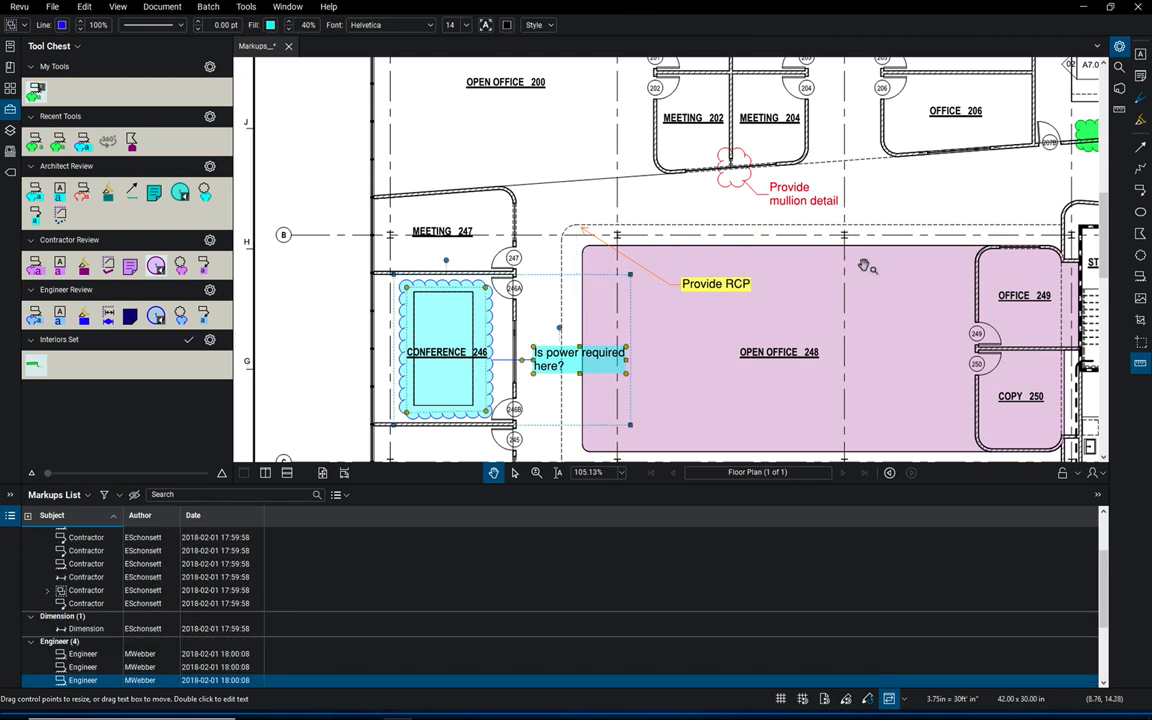
{"action": "left_click", "coordinate": [1121, 48]}
{"action": "double_click", "coordinate": [1023, 104]}
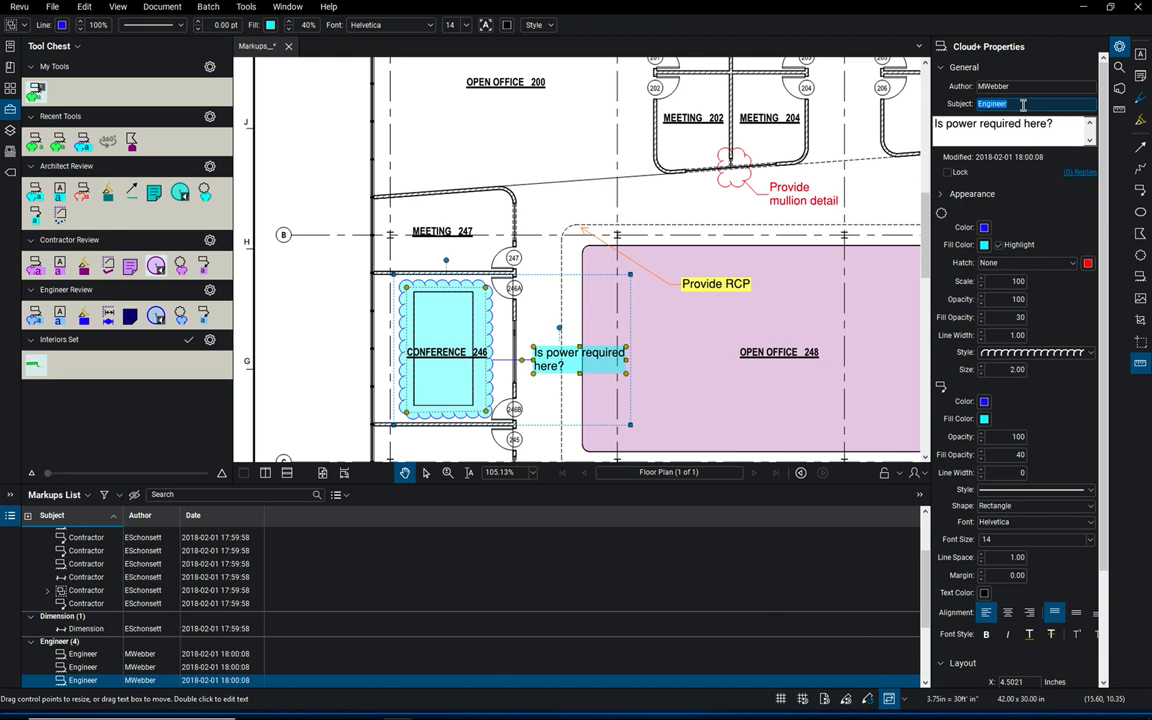
Step: Enable filtering in the Markups List, filter the Subject column by Contractor, and reset the Subject filter to All
{"action": "left_click", "coordinate": [104, 496]}
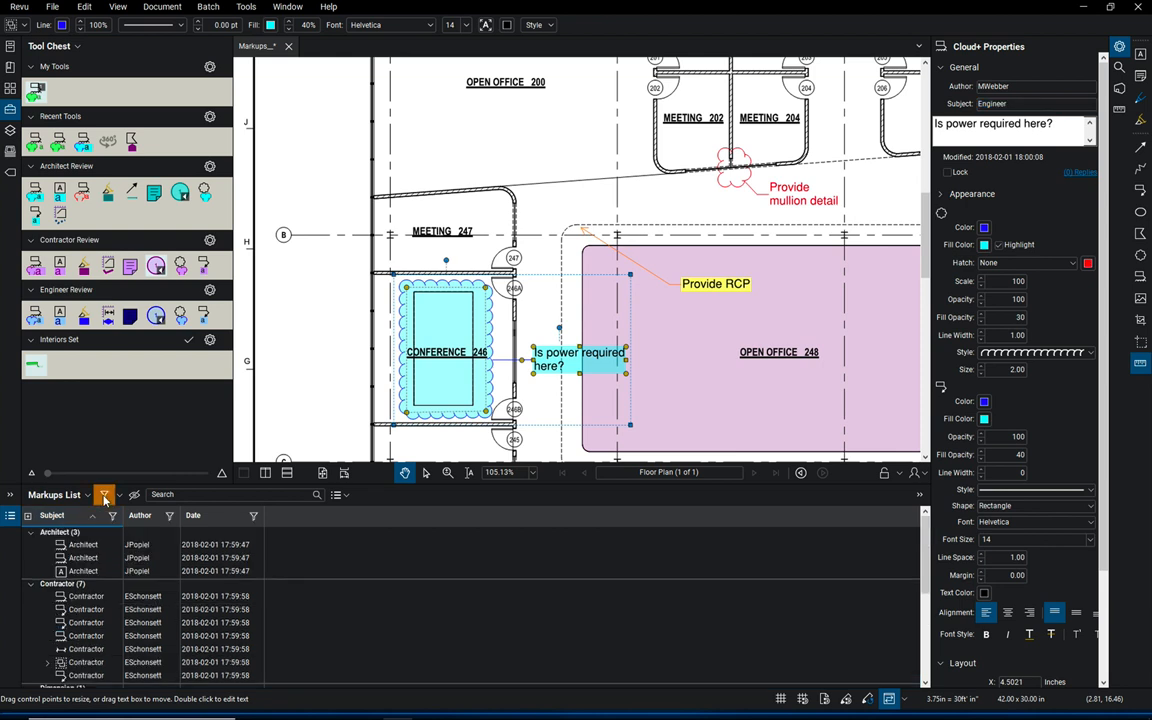
{"action": "left_click", "coordinate": [112, 516]}
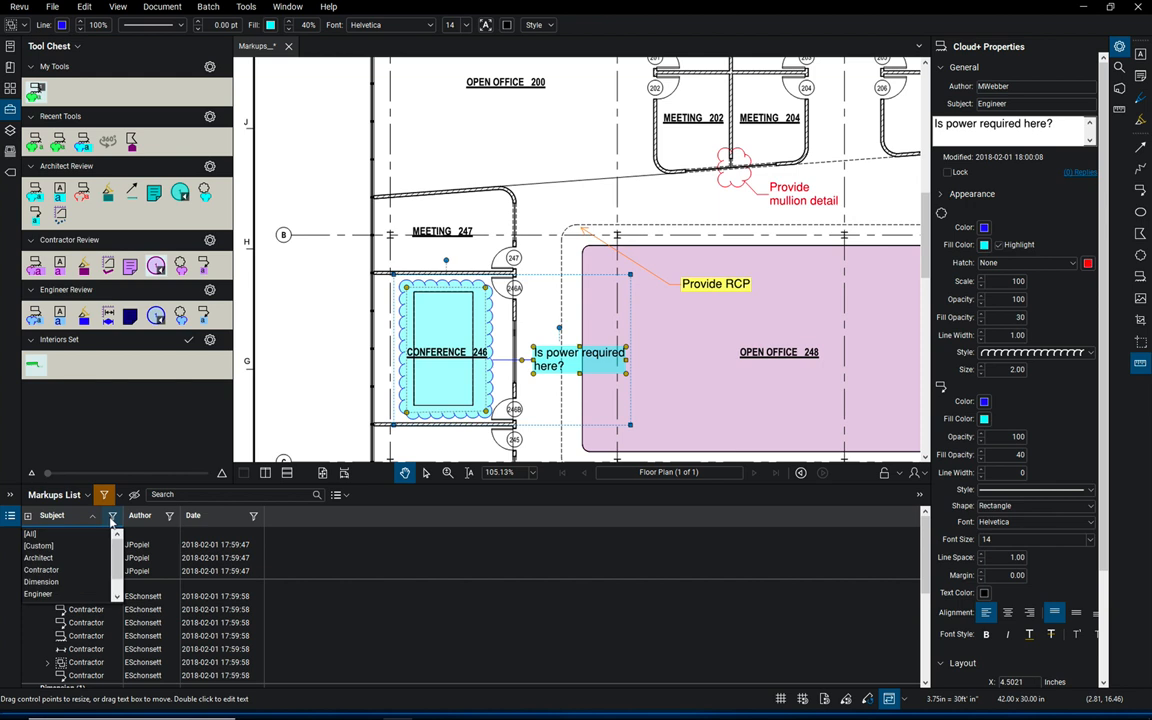
{"action": "left_click", "coordinate": [60, 570]}
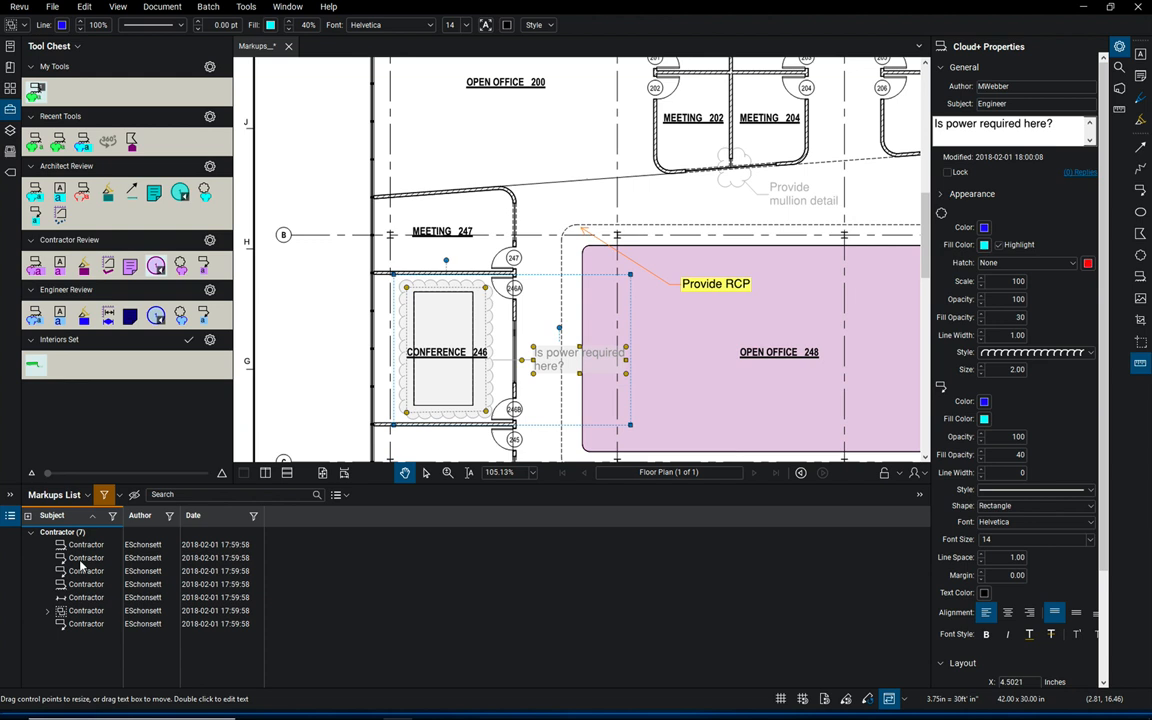
{"action": "left_click", "coordinate": [112, 516]}
{"action": "left_click", "coordinate": [80, 538]}
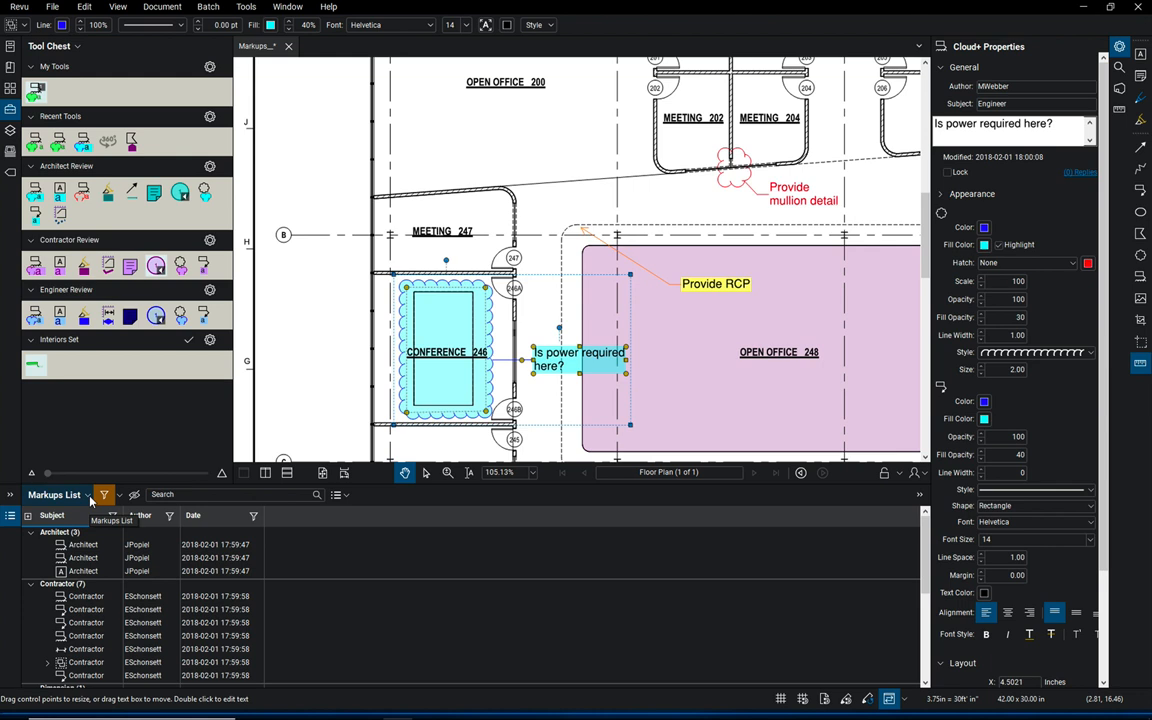
Step: Add the Comments column to the Markups List and select the "Stair doors to be fire rated assemblies, typ." entry
{"action": "left_click", "coordinate": [88, 496]}
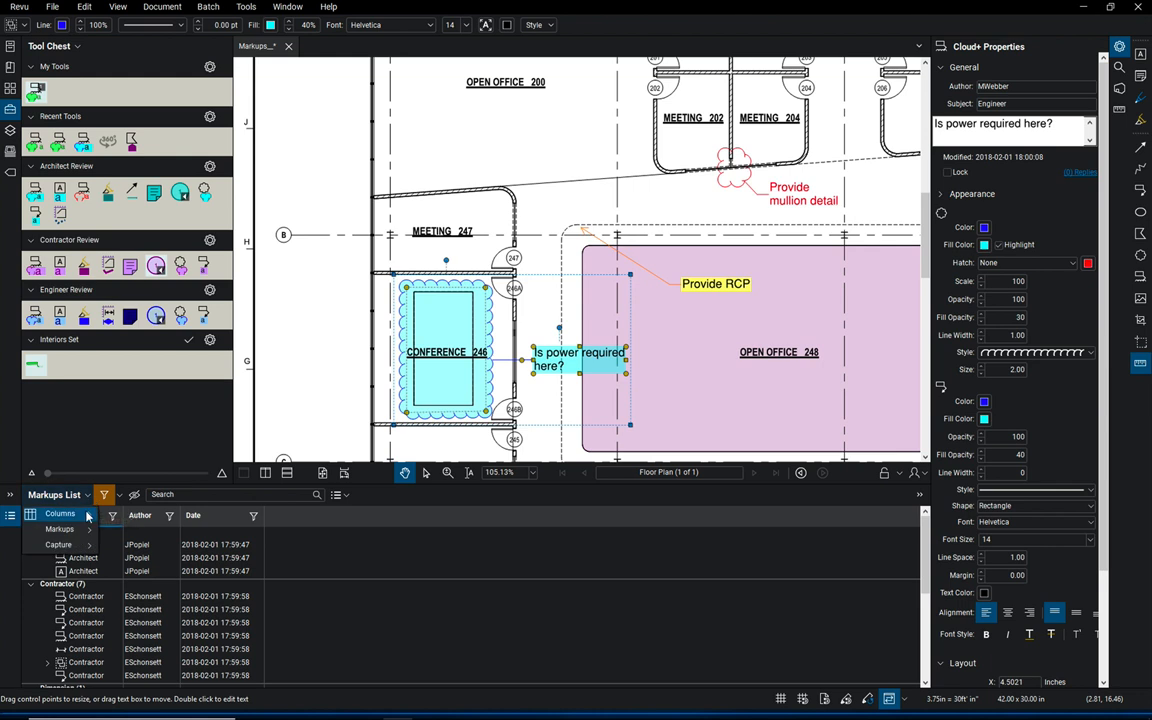
{"action": "mouse_move", "coordinate": [87, 515]}
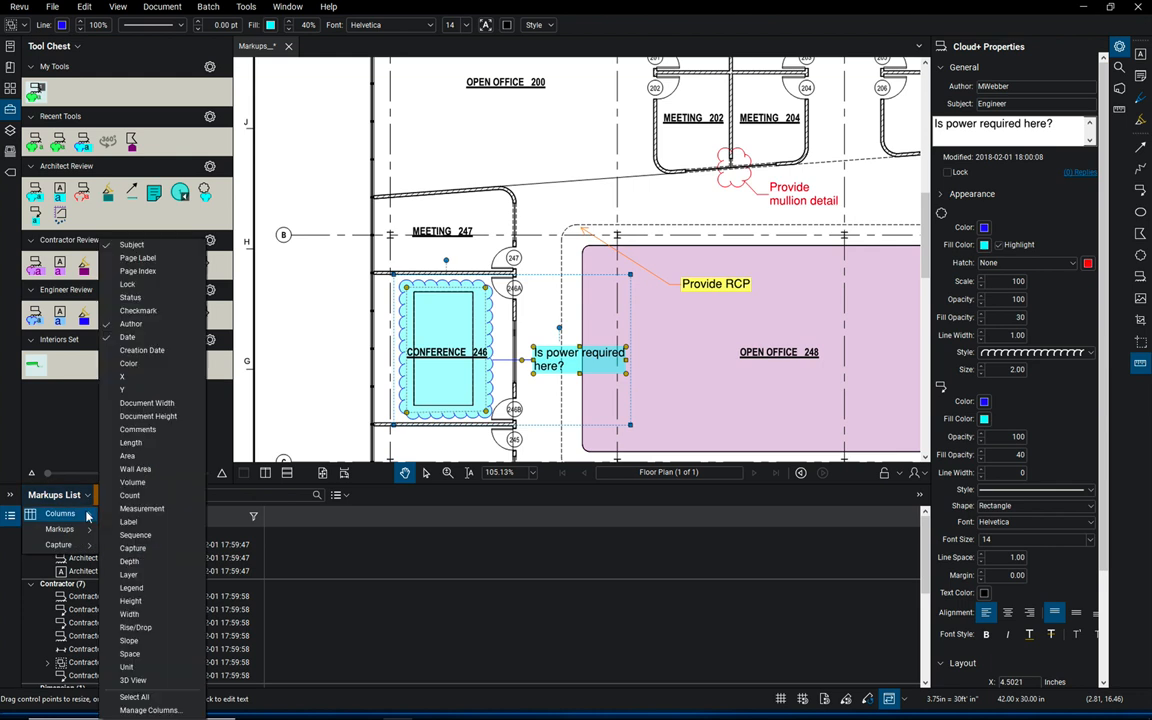
{"action": "left_click", "coordinate": [137, 429]}
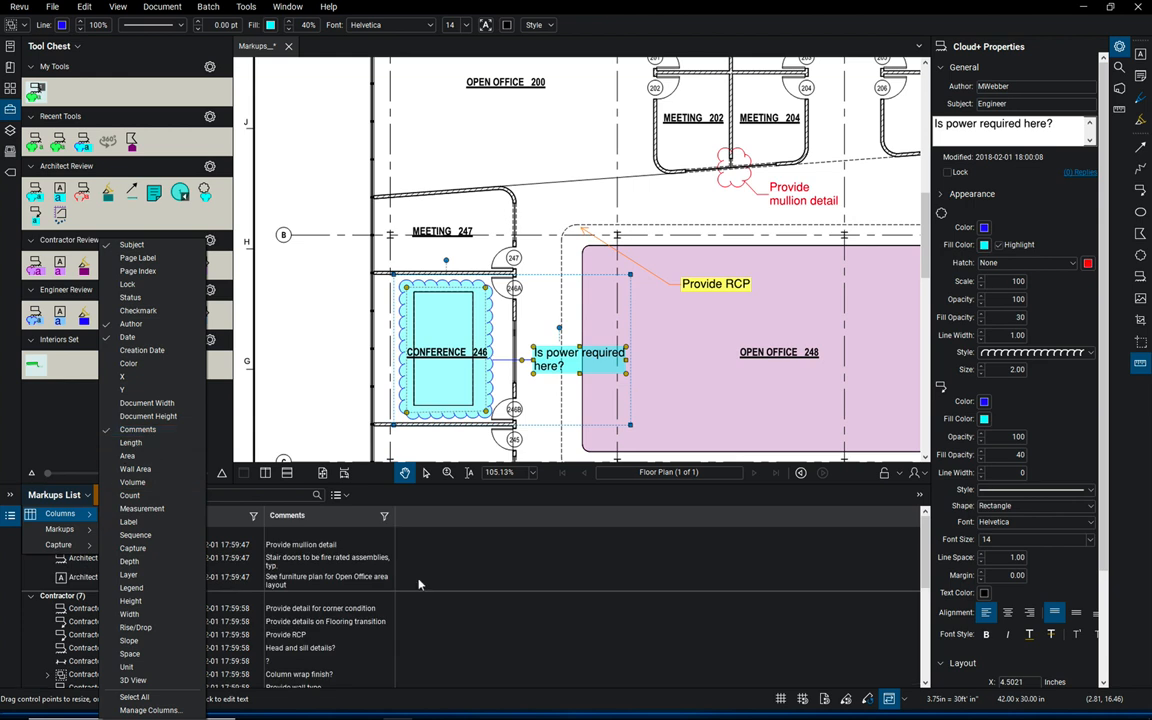
{"action": "left_click", "coordinate": [317, 560]}
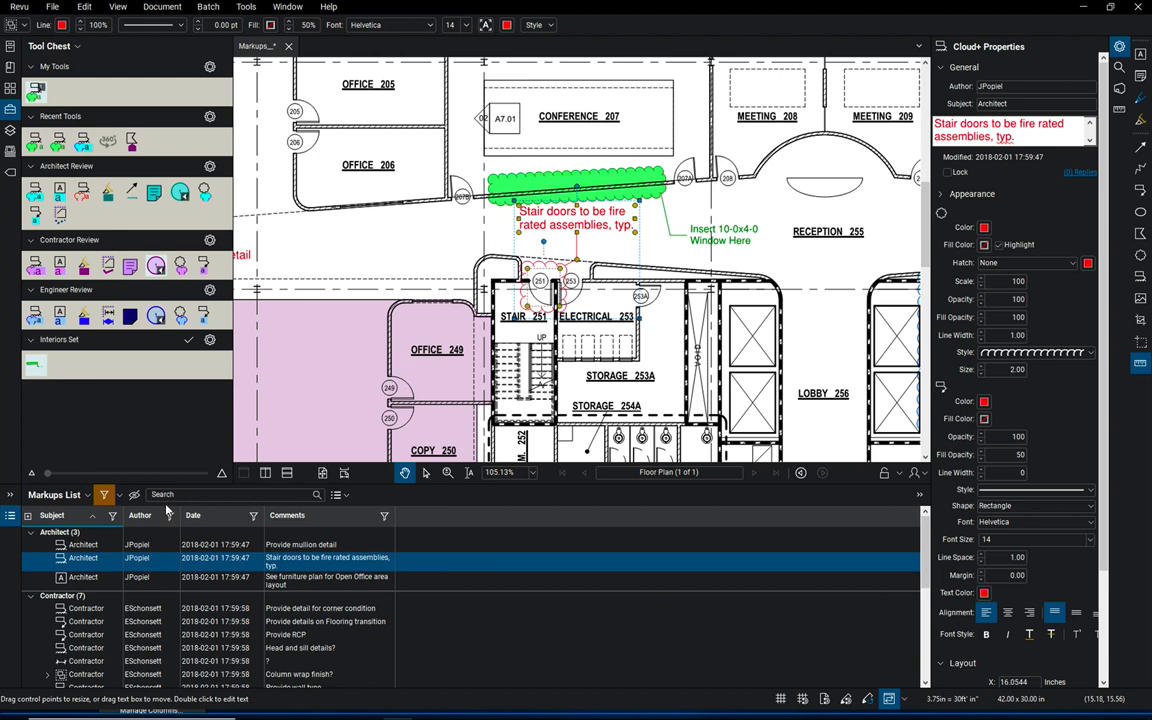
Step: Add the Status column to the Markups List and select the rejected Contractor markup "Head and sill details?"
{"action": "left_click", "coordinate": [87, 495]}
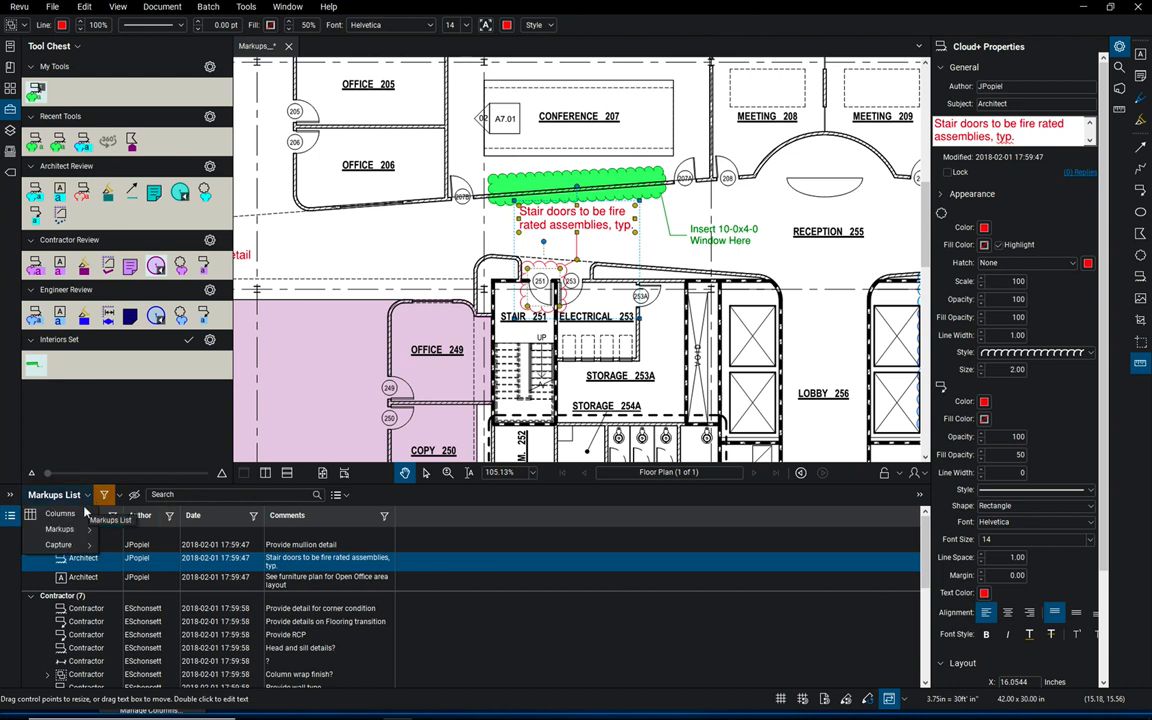
{"action": "mouse_move", "coordinate": [82, 517]}
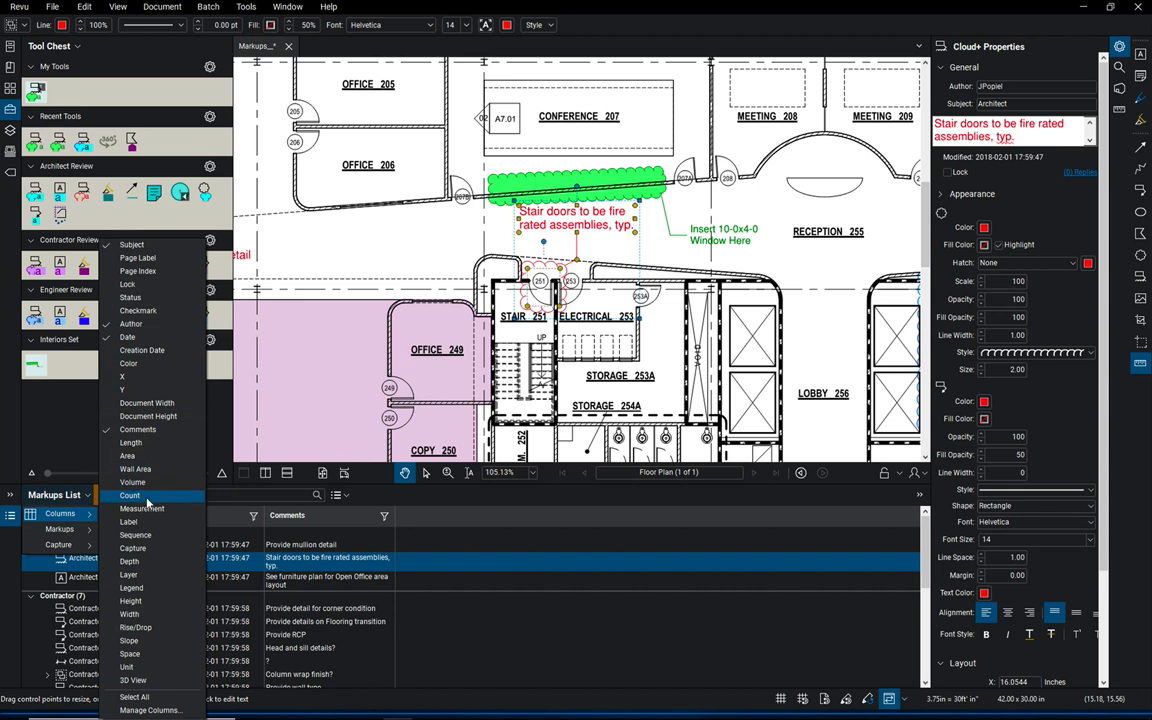
{"action": "left_click", "coordinate": [146, 300]}
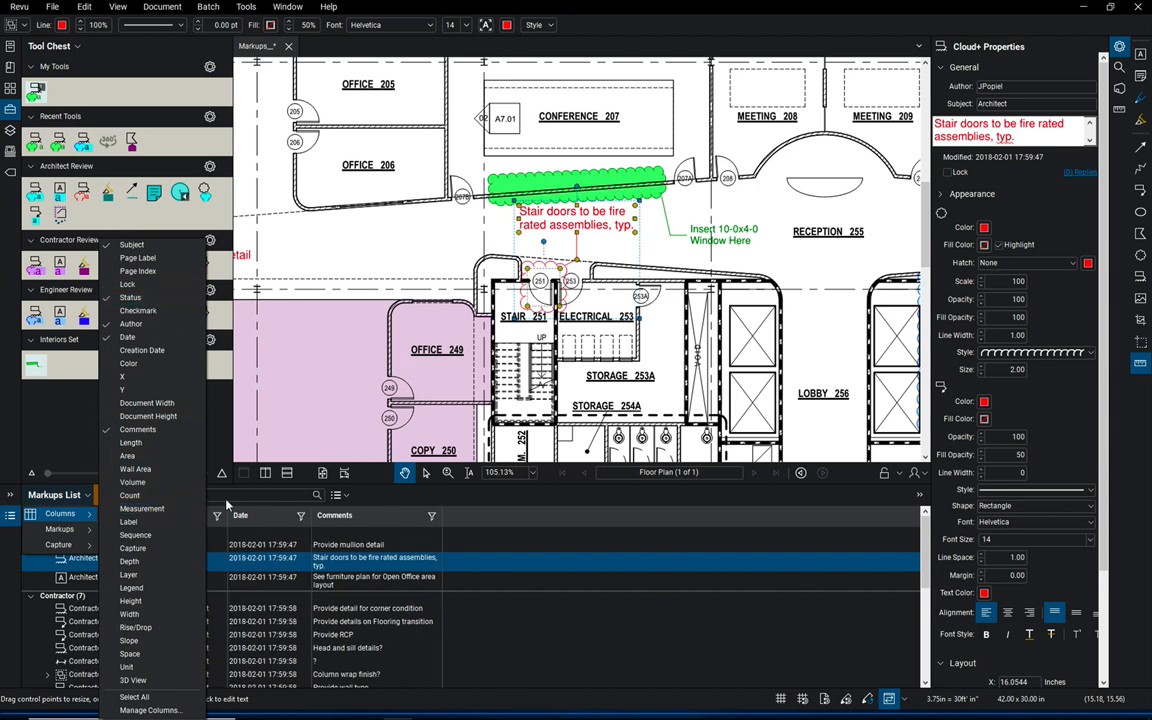
{"action": "left_click", "coordinate": [501, 520]}
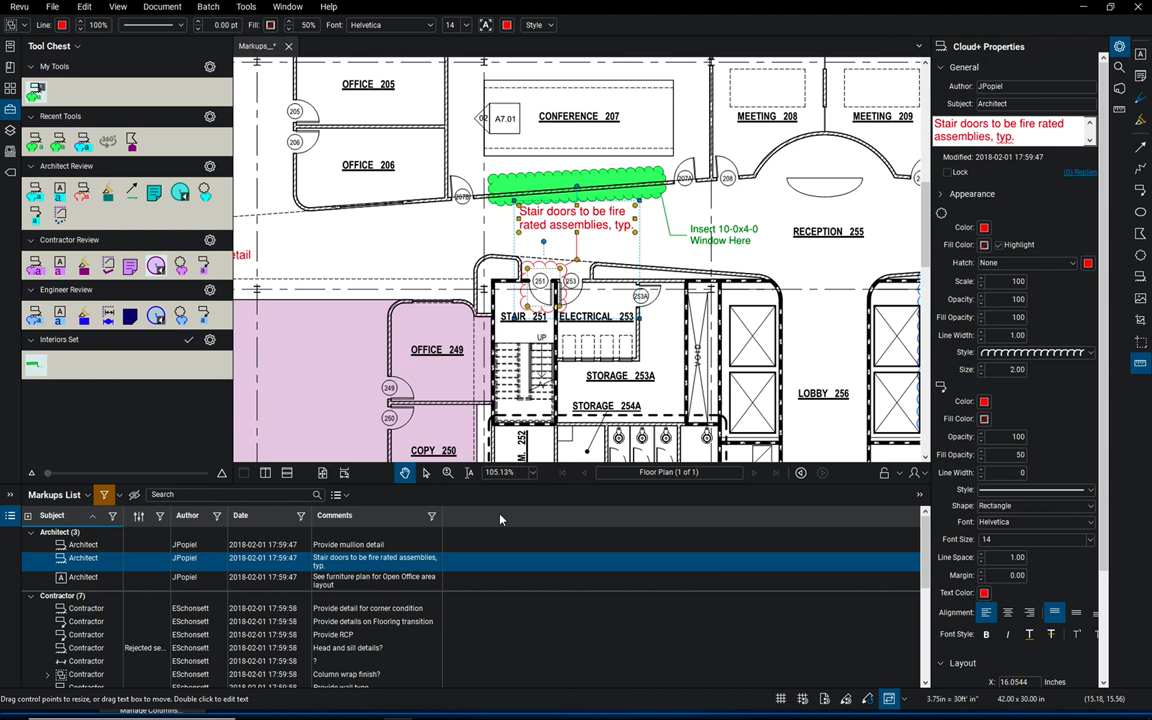
{"action": "left_click", "coordinate": [140, 648]}
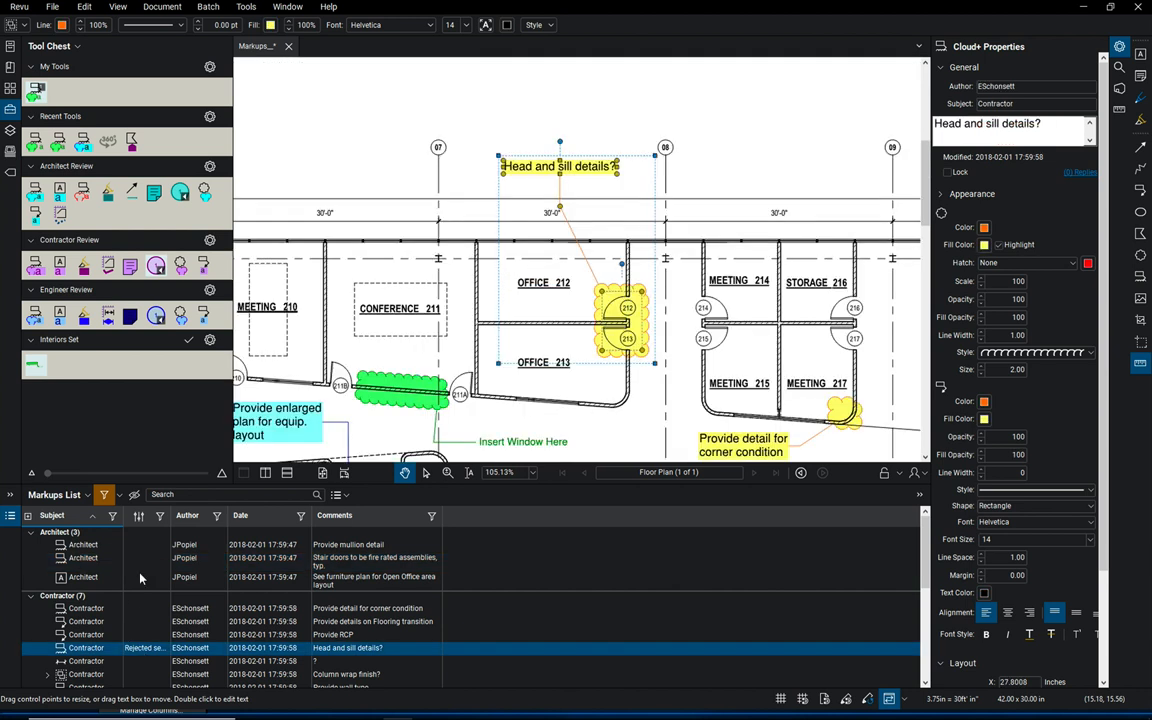
Step: Set the status of the Architect markup "Stair doors to be fire rated assemblies, typ." to Accepted and slightly narrow the Status column
{"action": "left_click", "coordinate": [140, 577]}
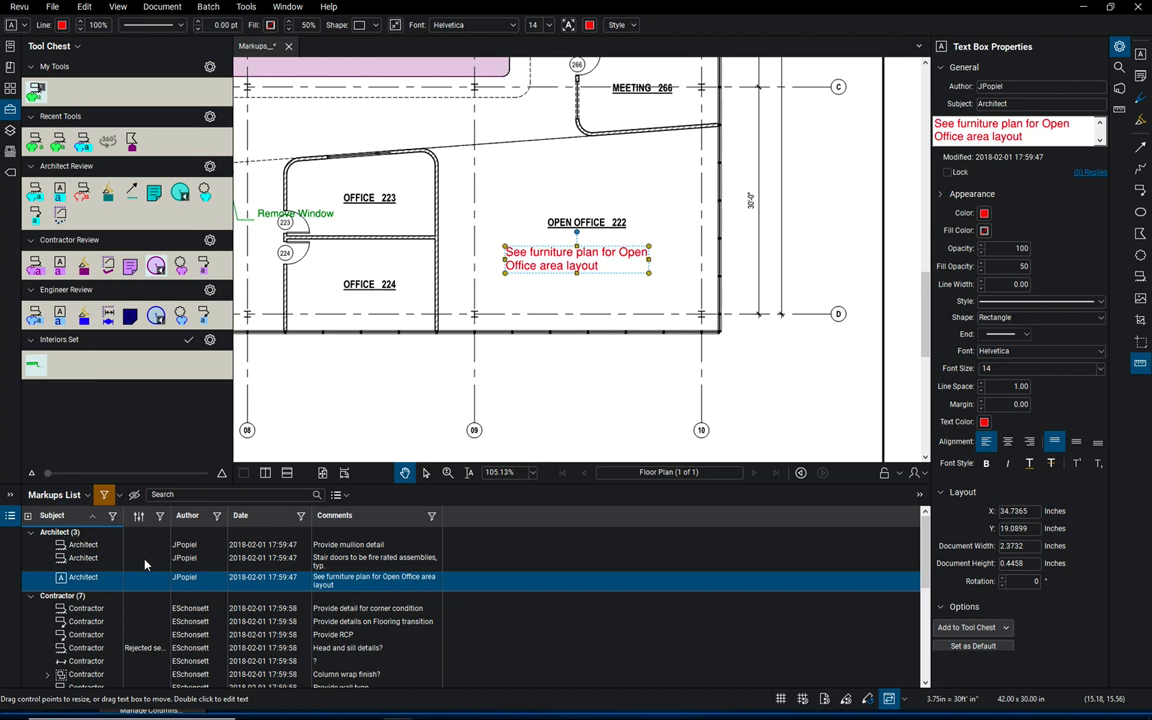
{"action": "left_click", "coordinate": [140, 557]}
{"action": "right_click", "coordinate": [145, 557]}
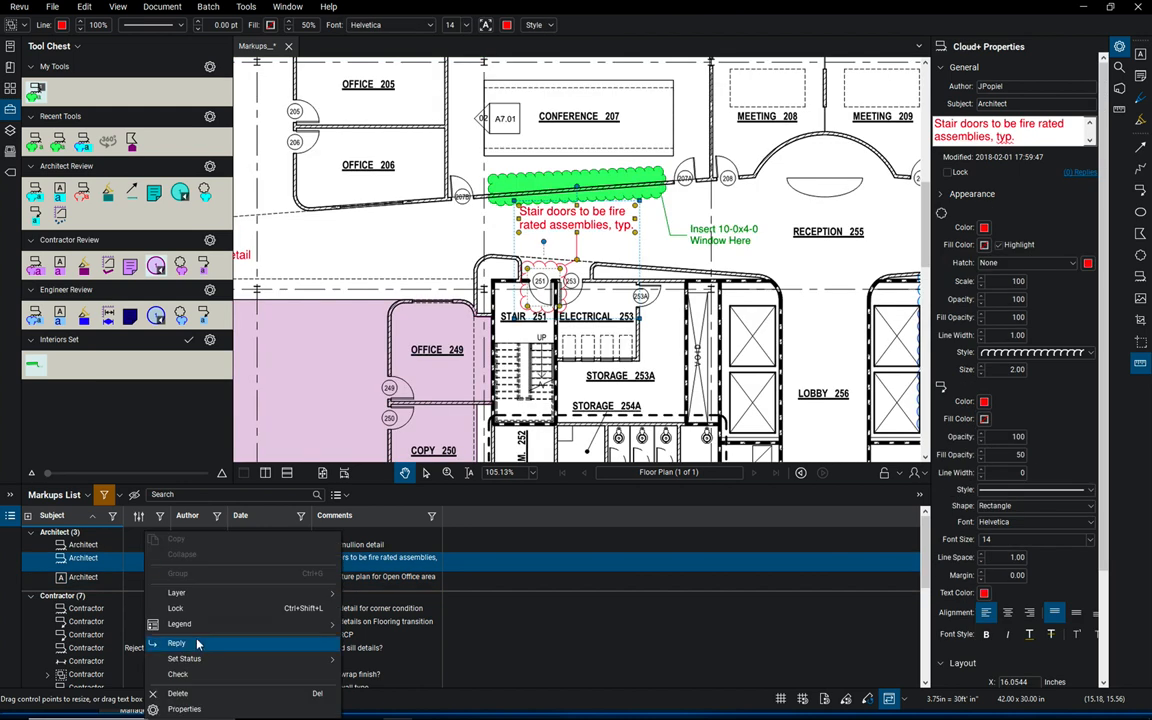
{"action": "mouse_move", "coordinate": [200, 659]}
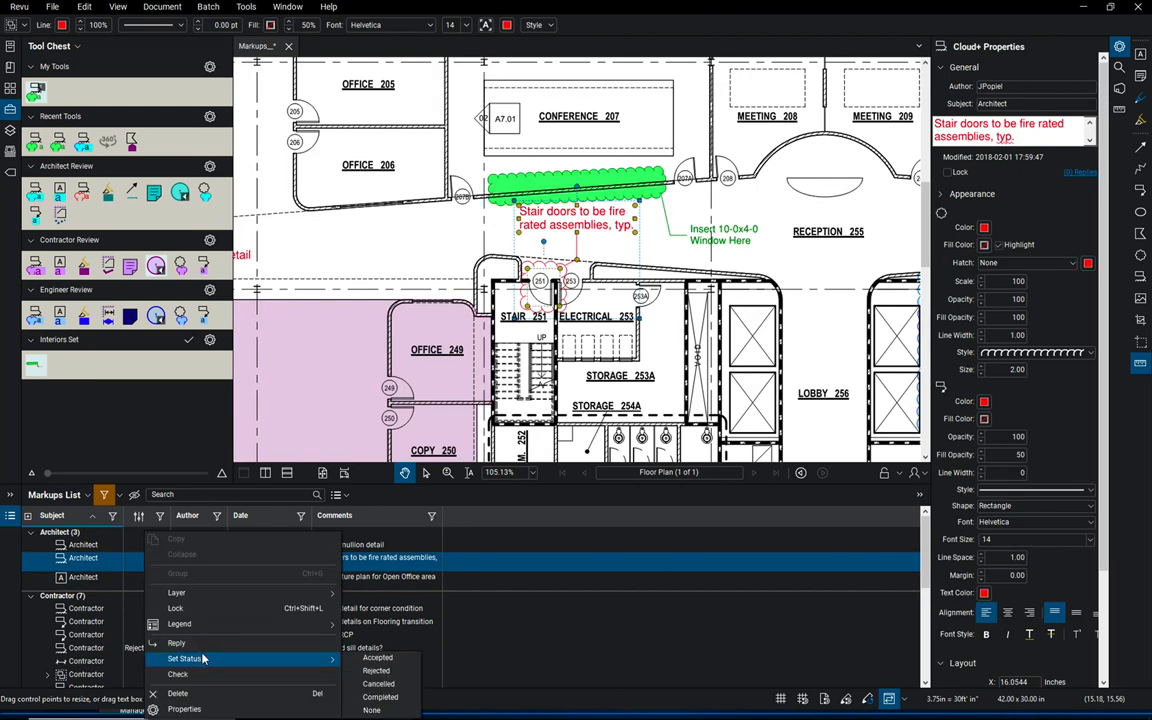
{"action": "left_click", "coordinate": [372, 659]}
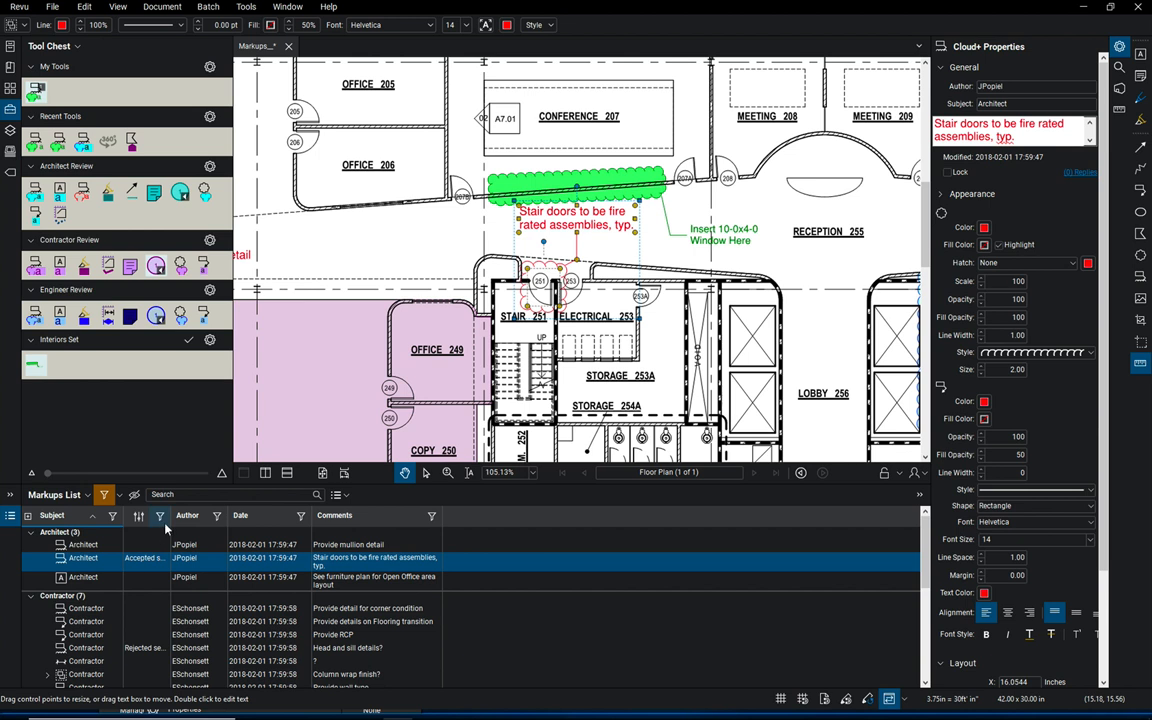
{"action": "left_click_drag", "start_coordinate": [170, 517], "coordinate": [166, 518]}
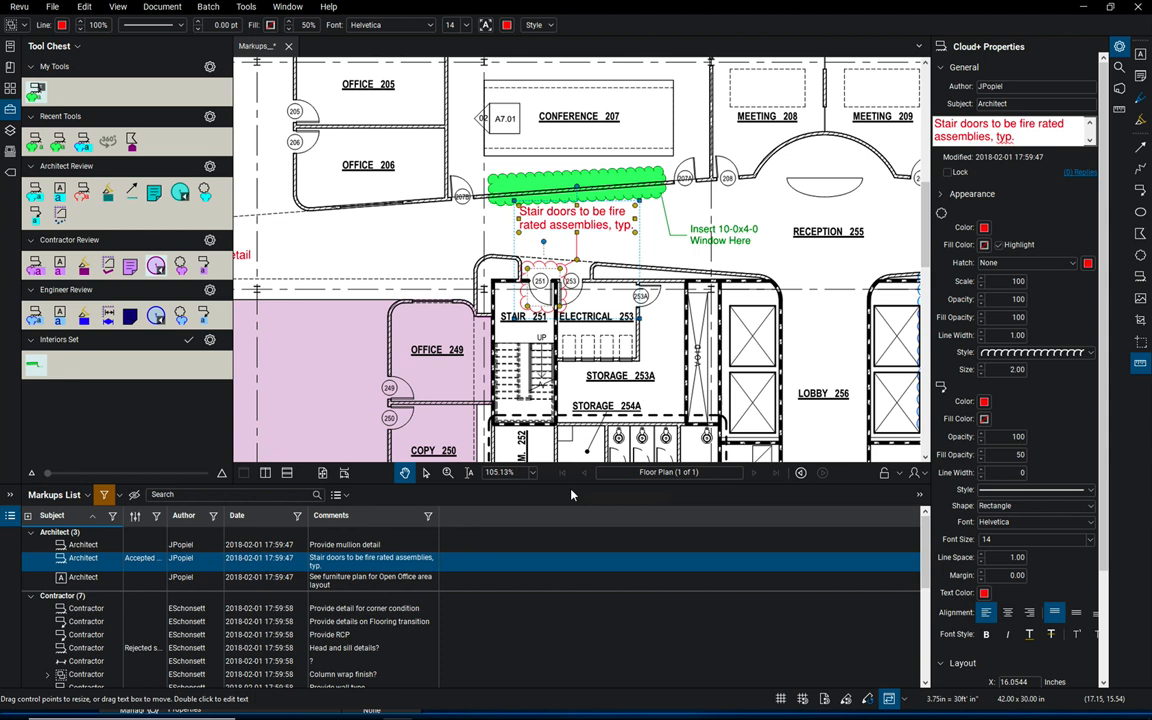
Step: Start a PDF summary of the markups and review its included columns, filter and sort settings, and output settings
{"action": "left_click", "coordinate": [342, 495]}
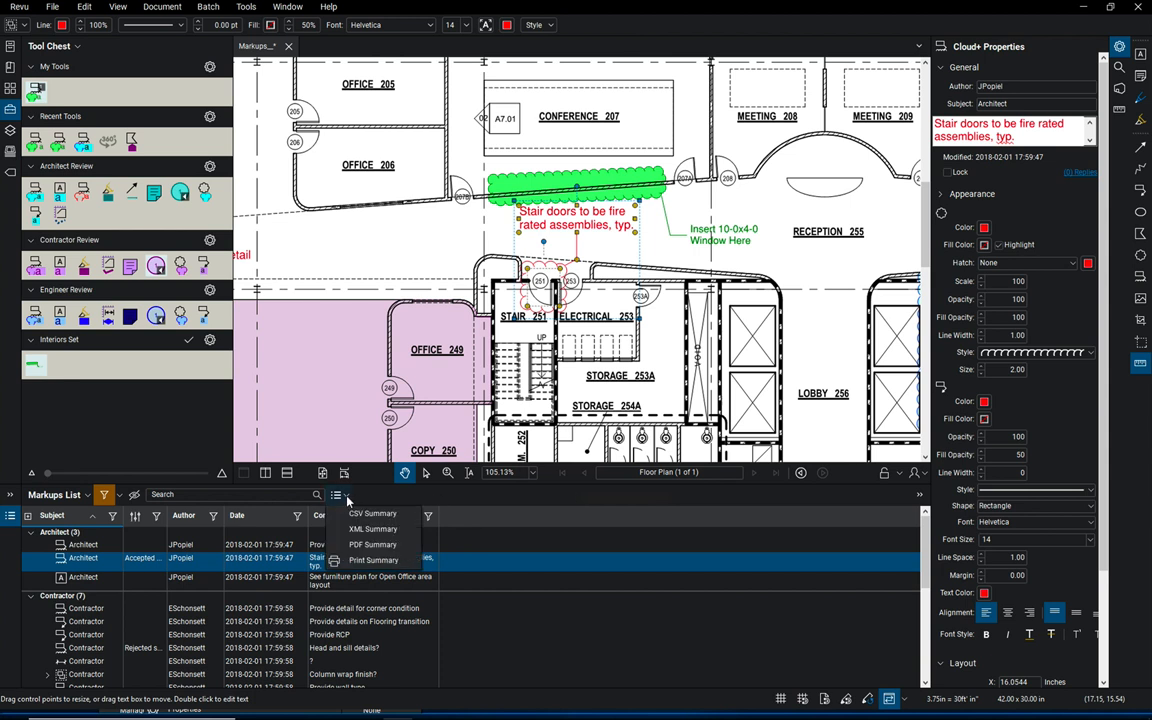
{"action": "left_click", "coordinate": [375, 550]}
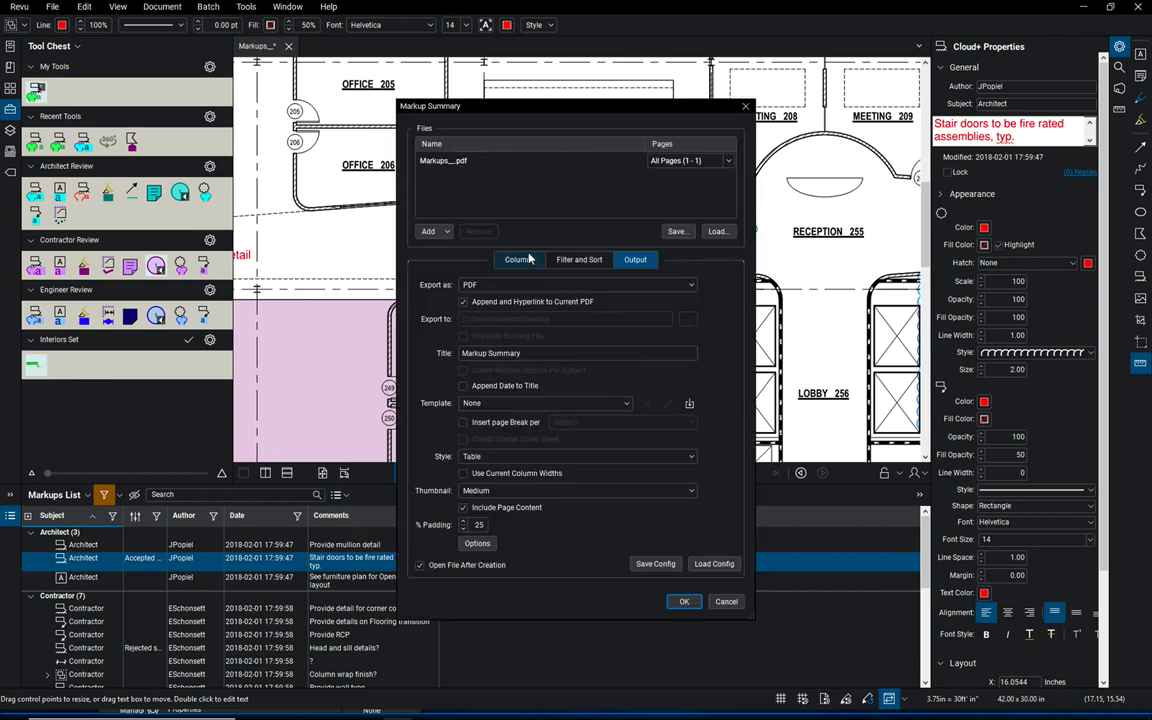
{"action": "left_click", "coordinate": [526, 262]}
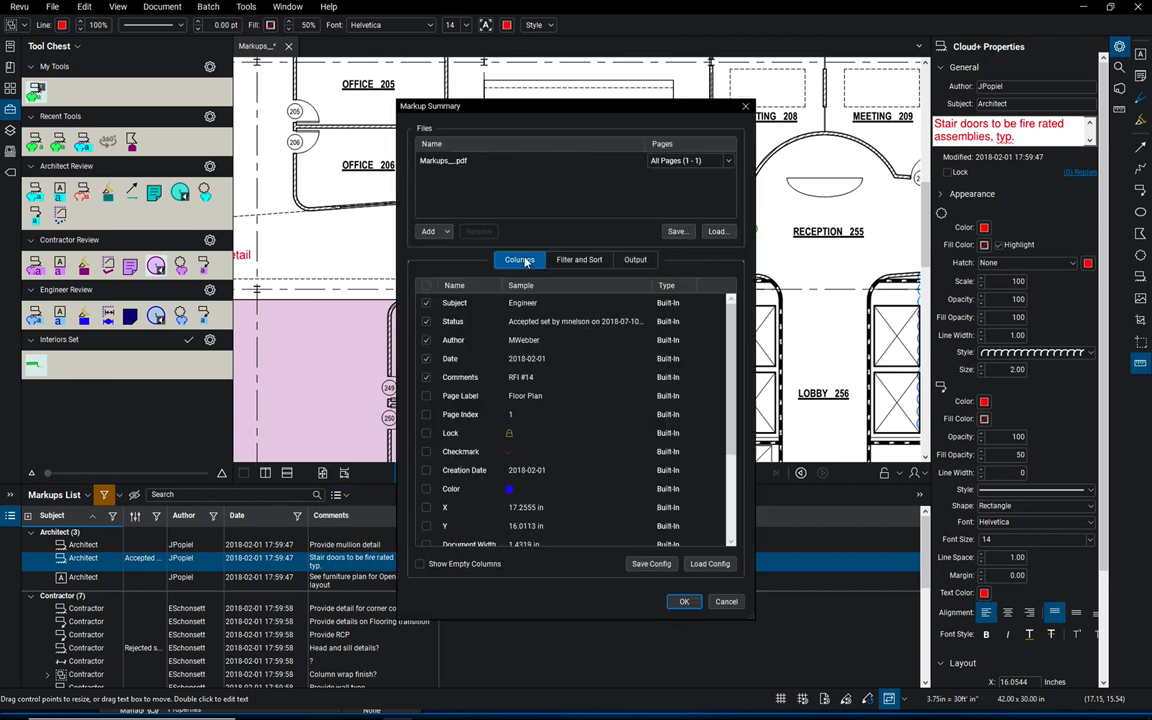
{"action": "left_click", "coordinate": [581, 261]}
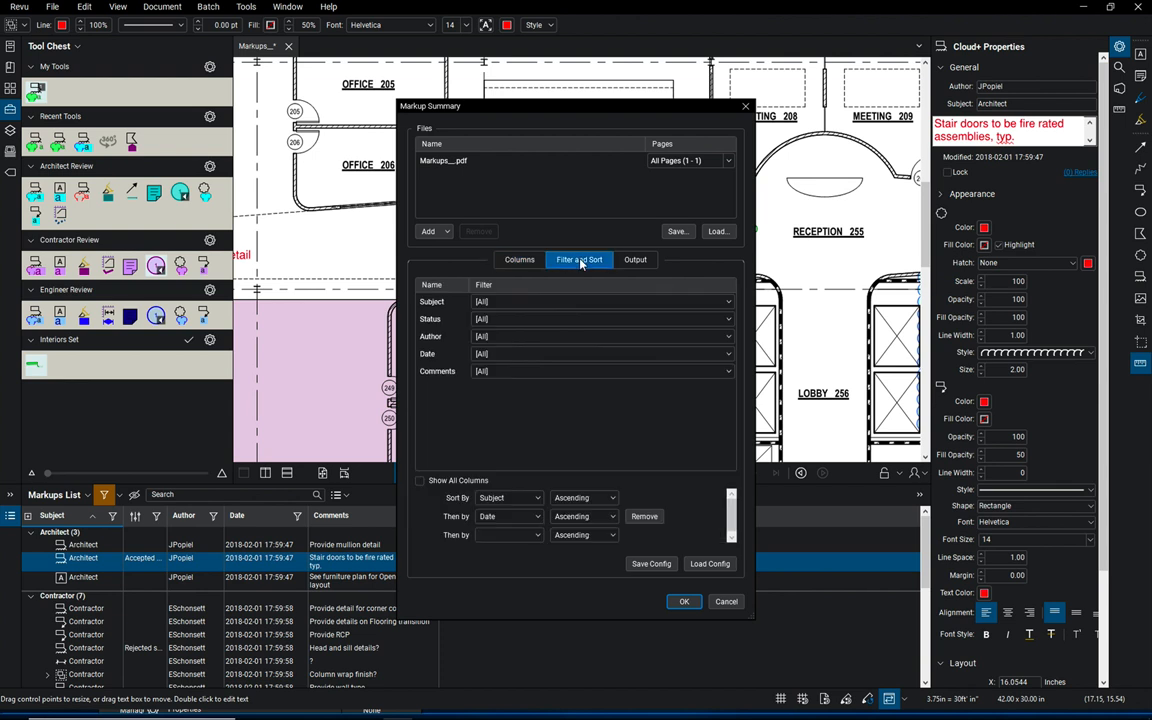
{"action": "left_click", "coordinate": [632, 262]}
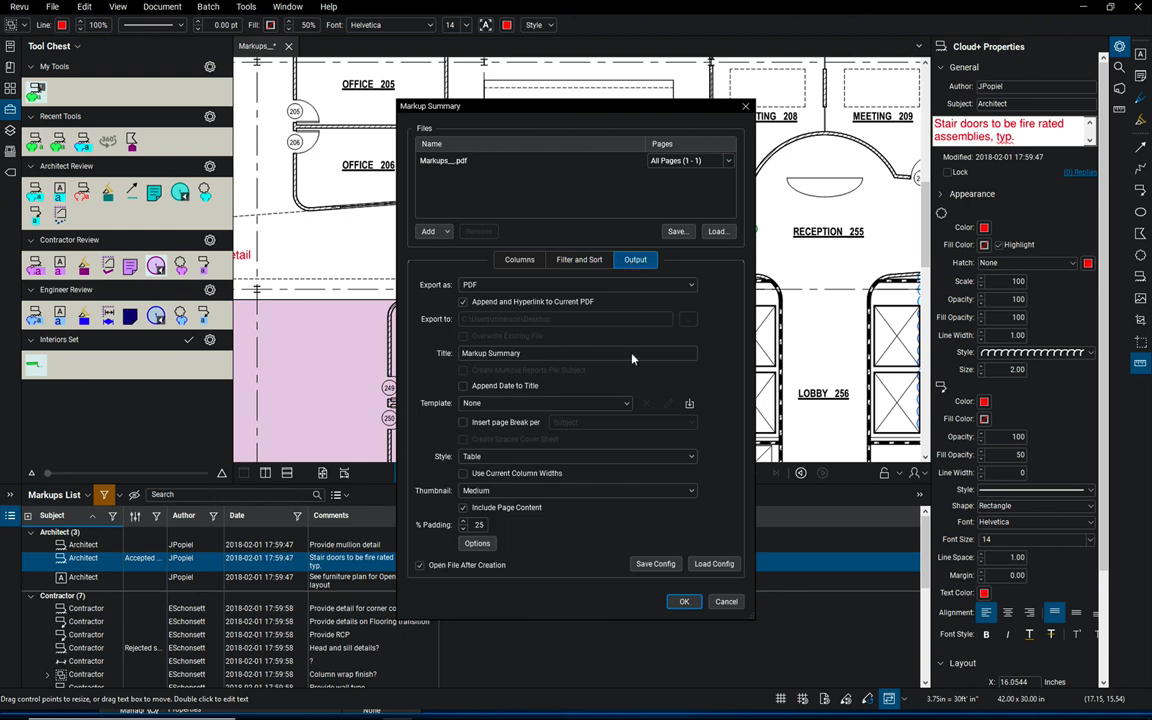
Step: Generate the markup summary in Table style with Medium thumbnails, appended and hyperlinked to the current PDF
{"action": "left_click", "coordinate": [535, 458]}
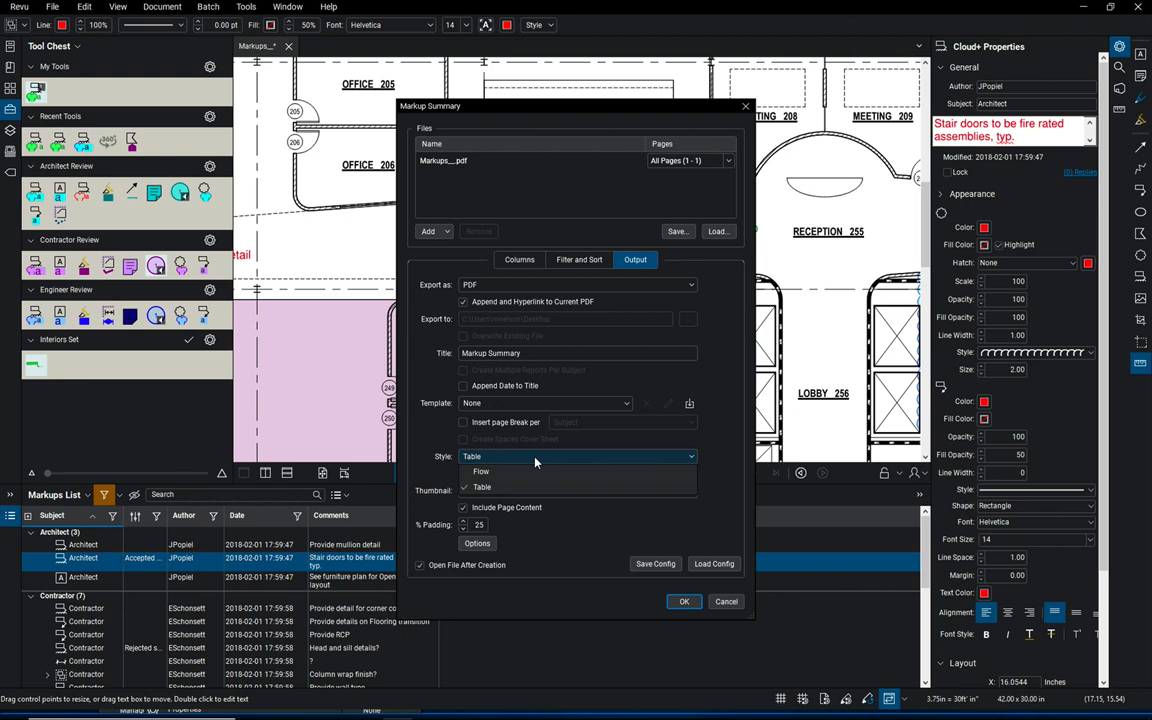
{"action": "left_click", "coordinate": [529, 487]}
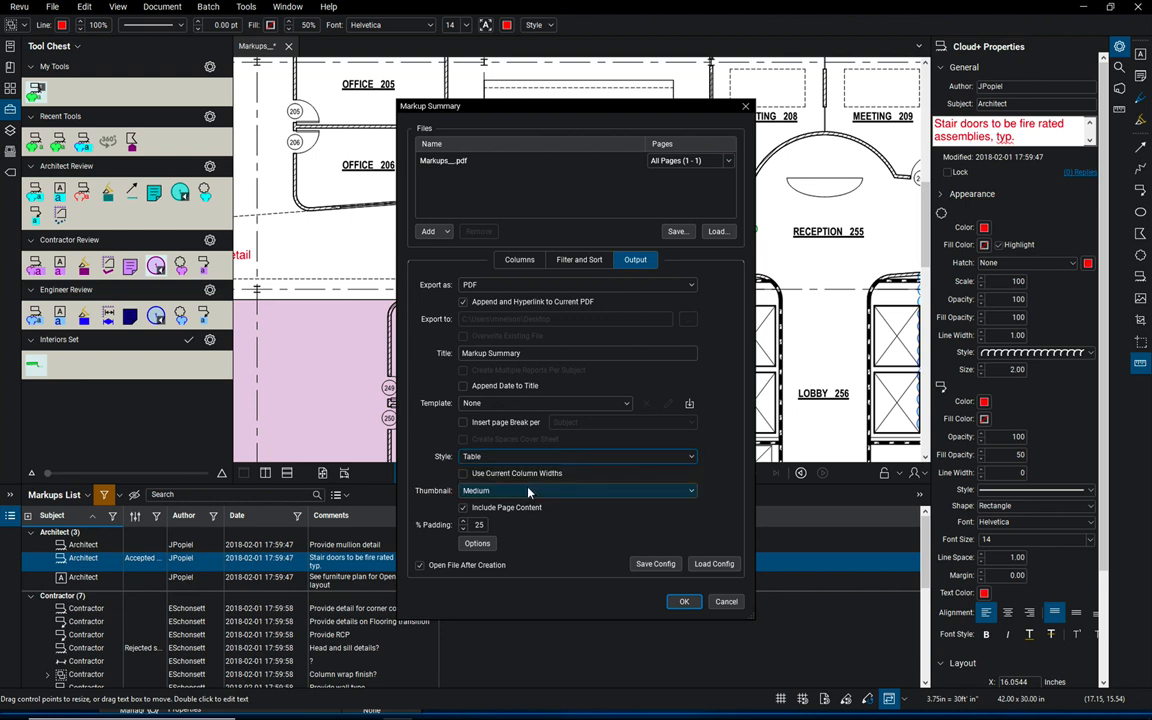
{"action": "left_click", "coordinate": [525, 492]}
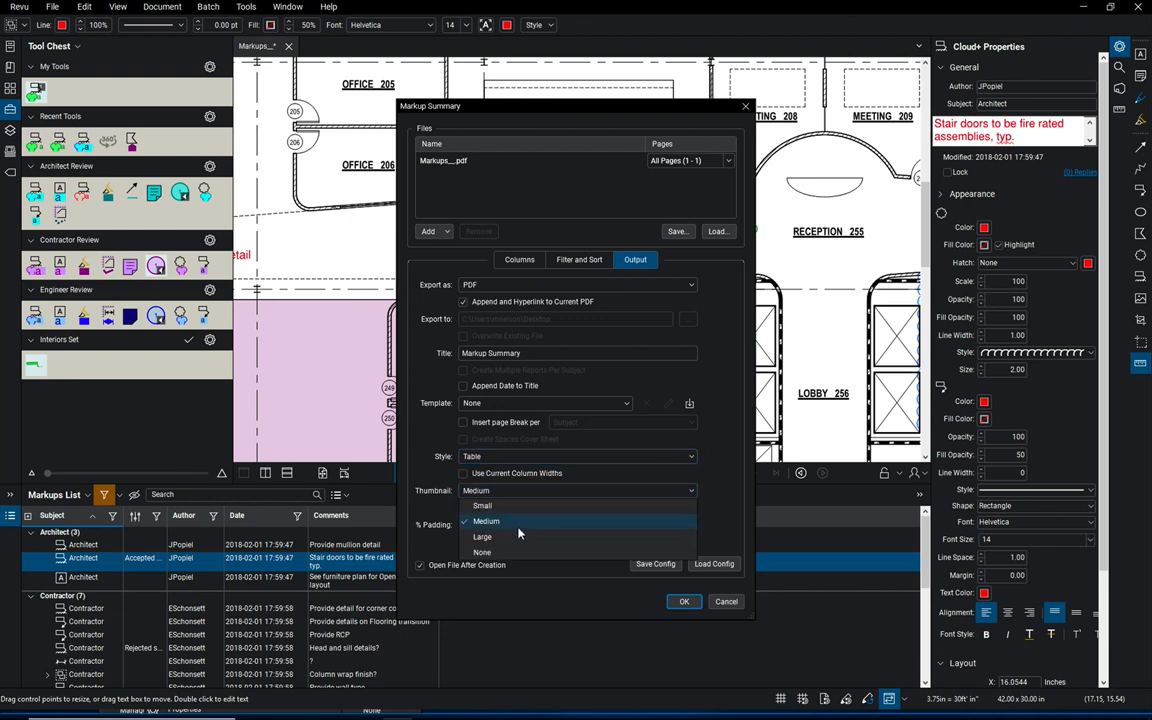
{"action": "left_click", "coordinate": [515, 522]}
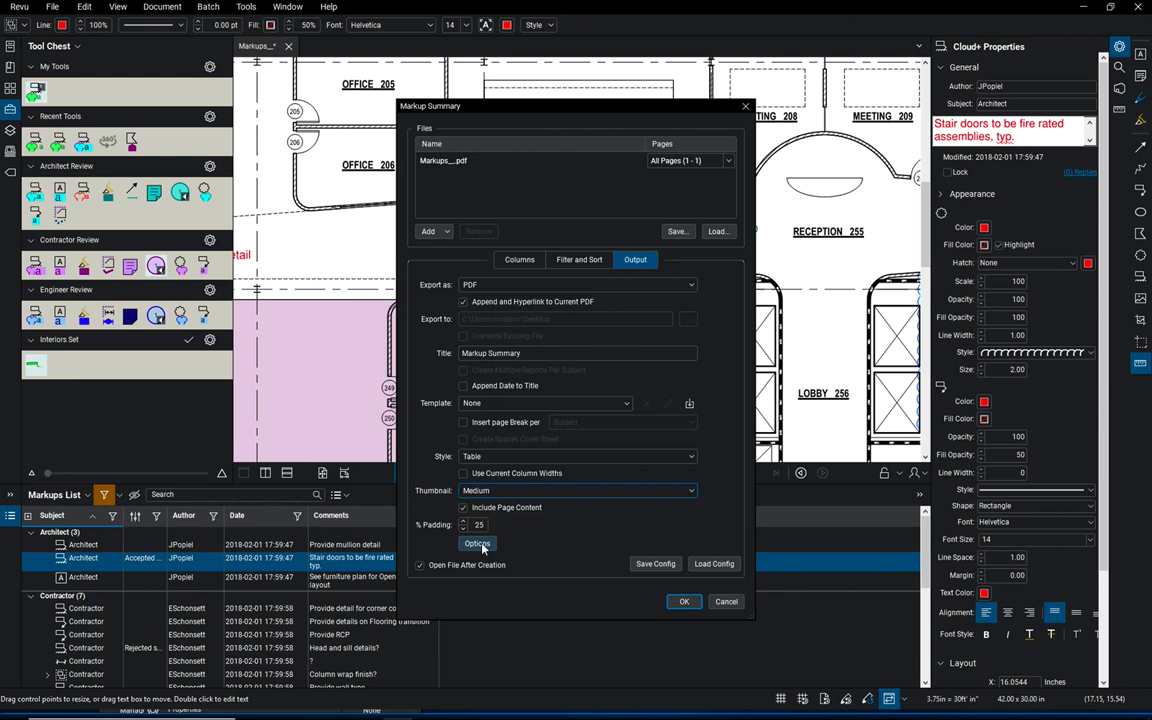
{"action": "left_click", "coordinate": [693, 605]}
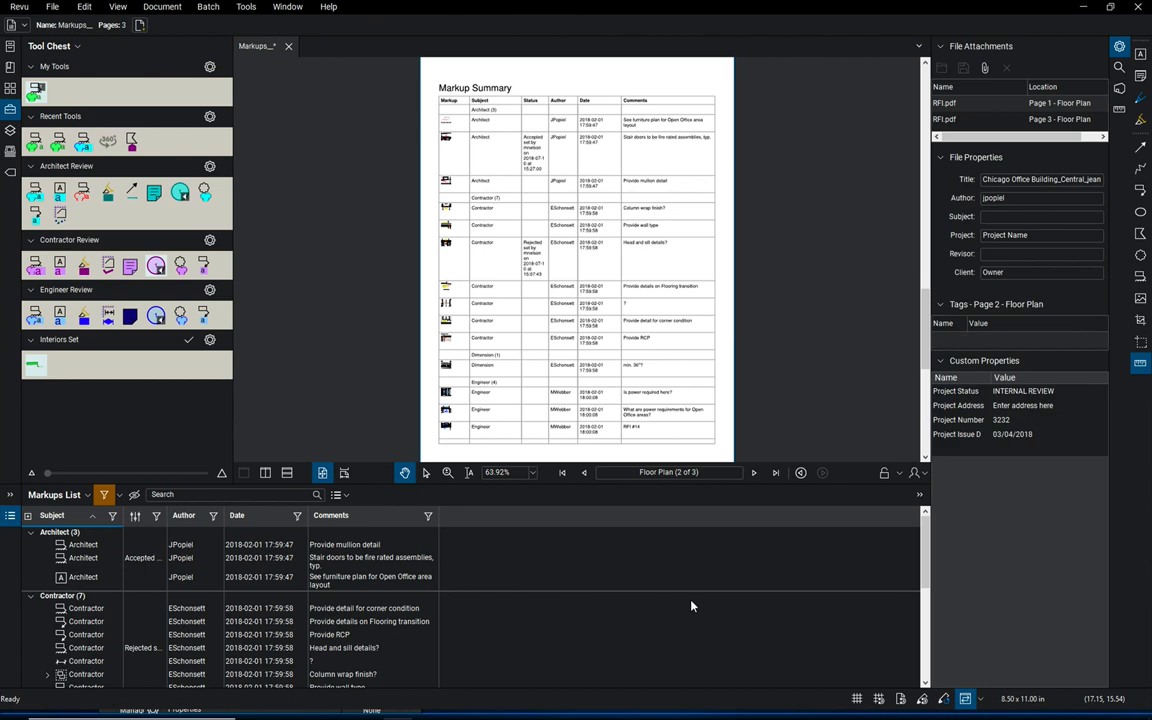
Step: With the properties and Markups List hidden, follow the summary's stair doors thumbnail to its plan markup and return to the first summary page
{"action": "left_click", "coordinate": [930, 203]}
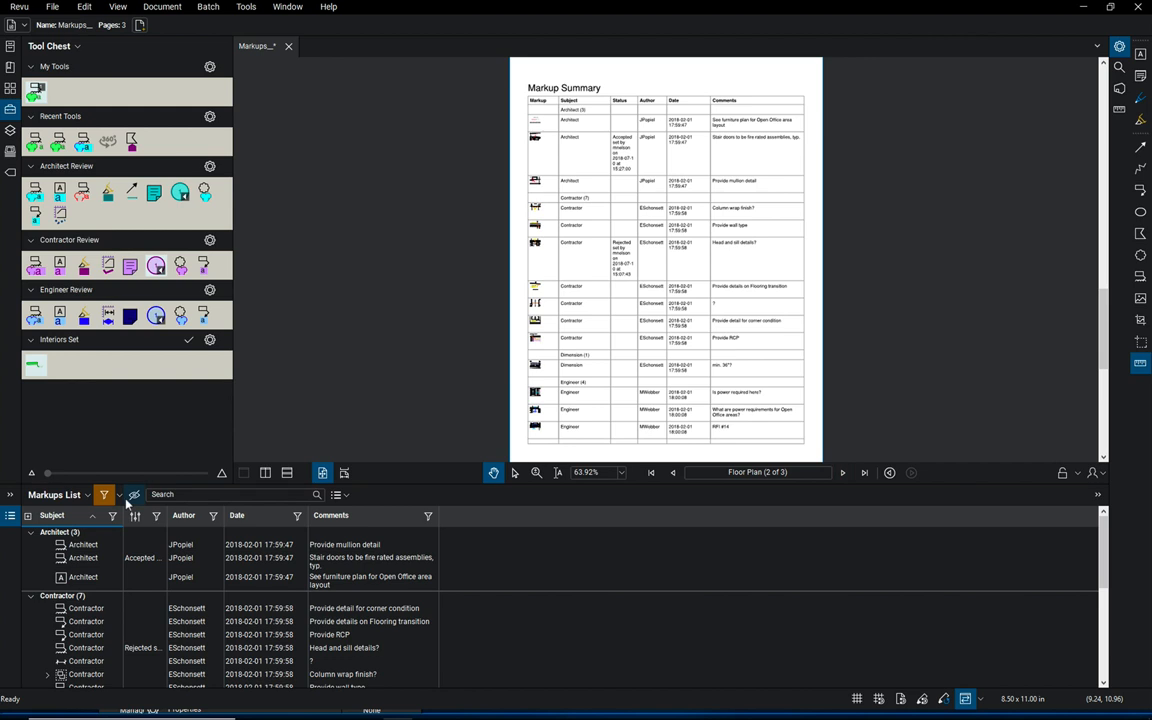
{"action": "left_click", "coordinate": [10, 515]}
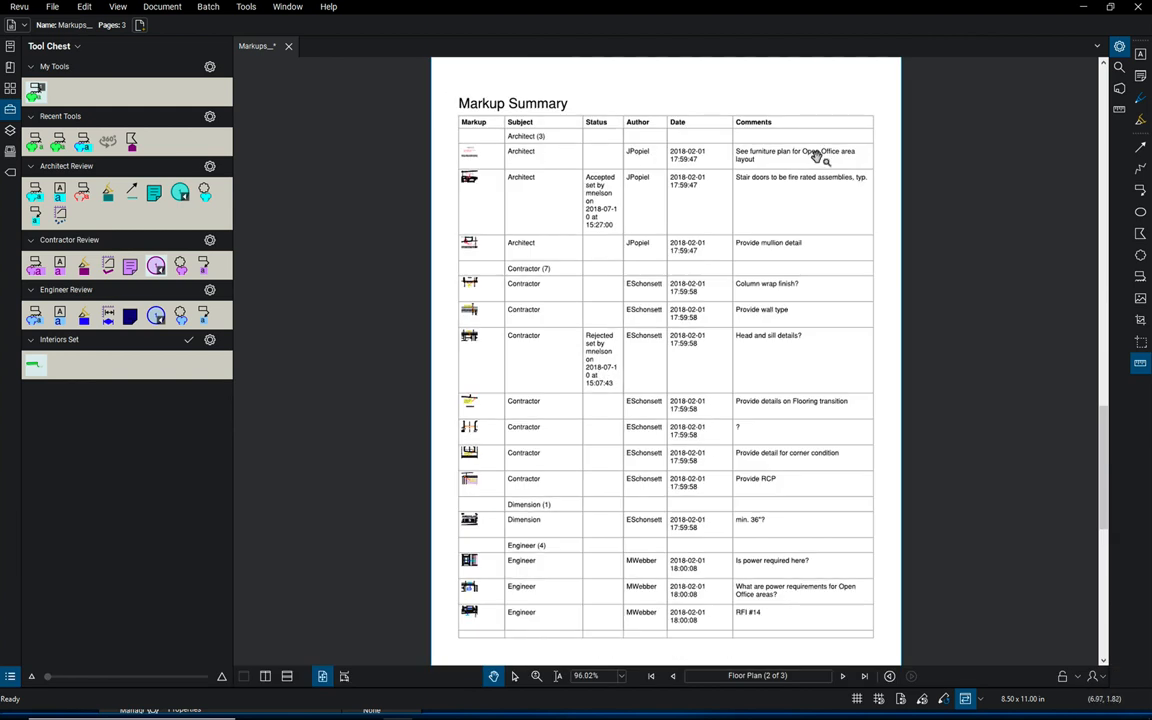
{"action": "left_click", "coordinate": [469, 184]}
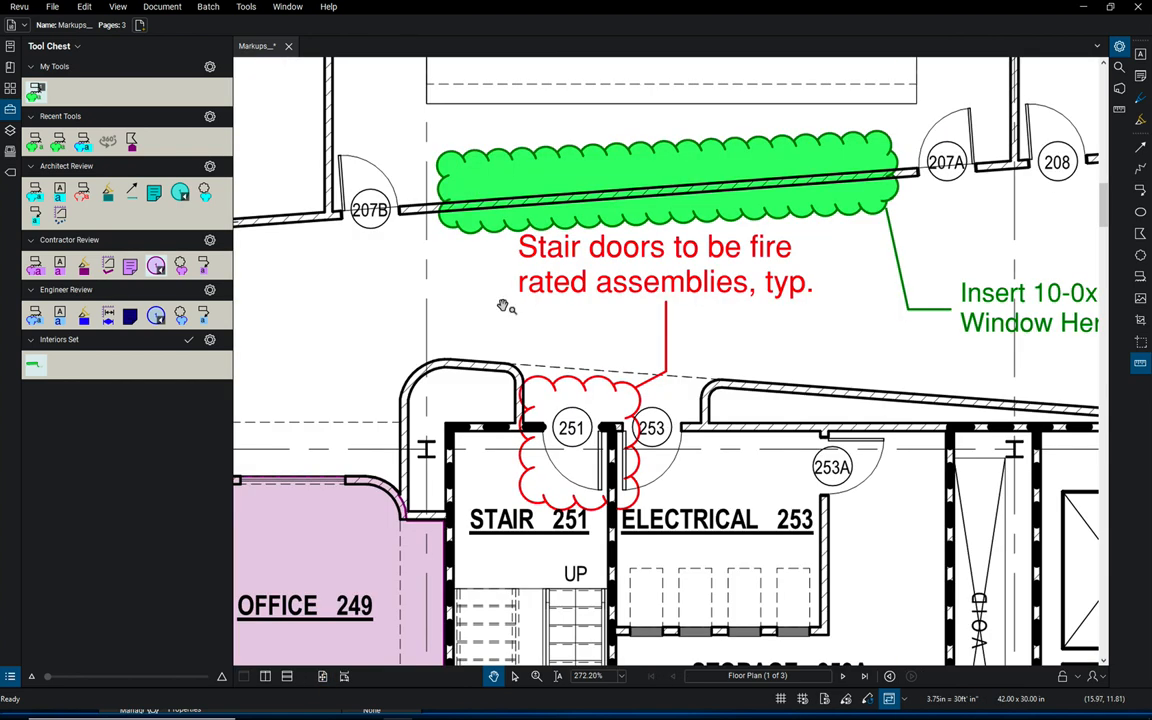
{"action": "left_click", "coordinate": [10, 88]}
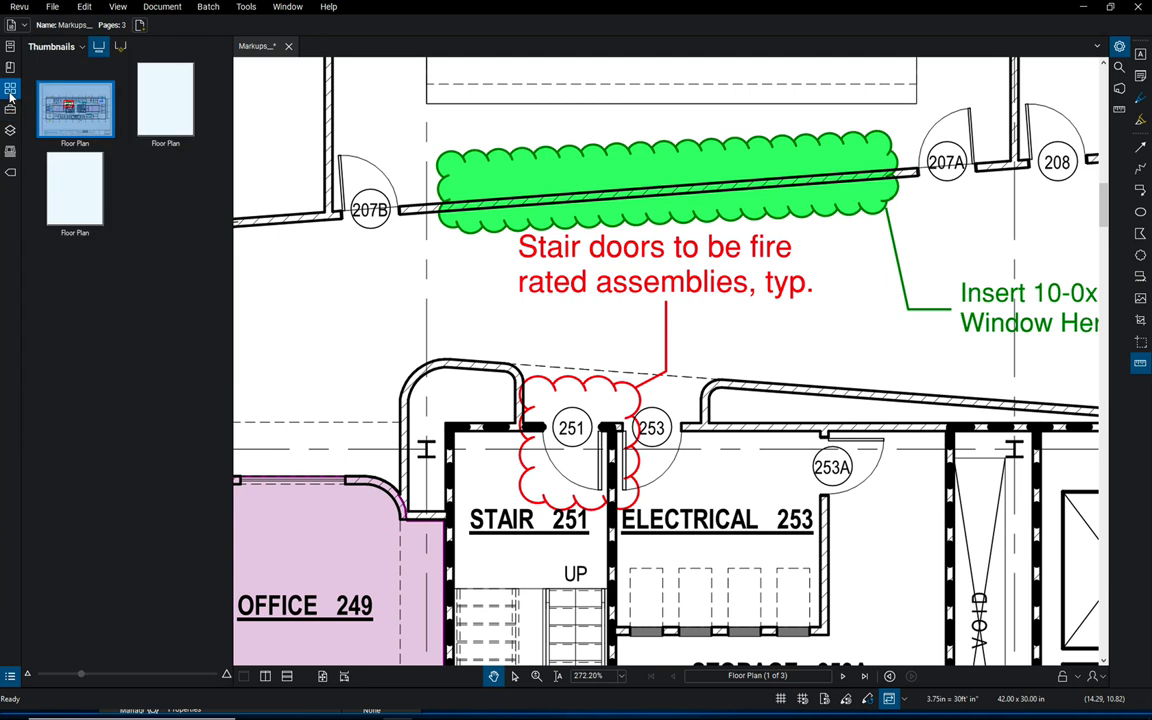
{"action": "left_click", "coordinate": [139, 100]}
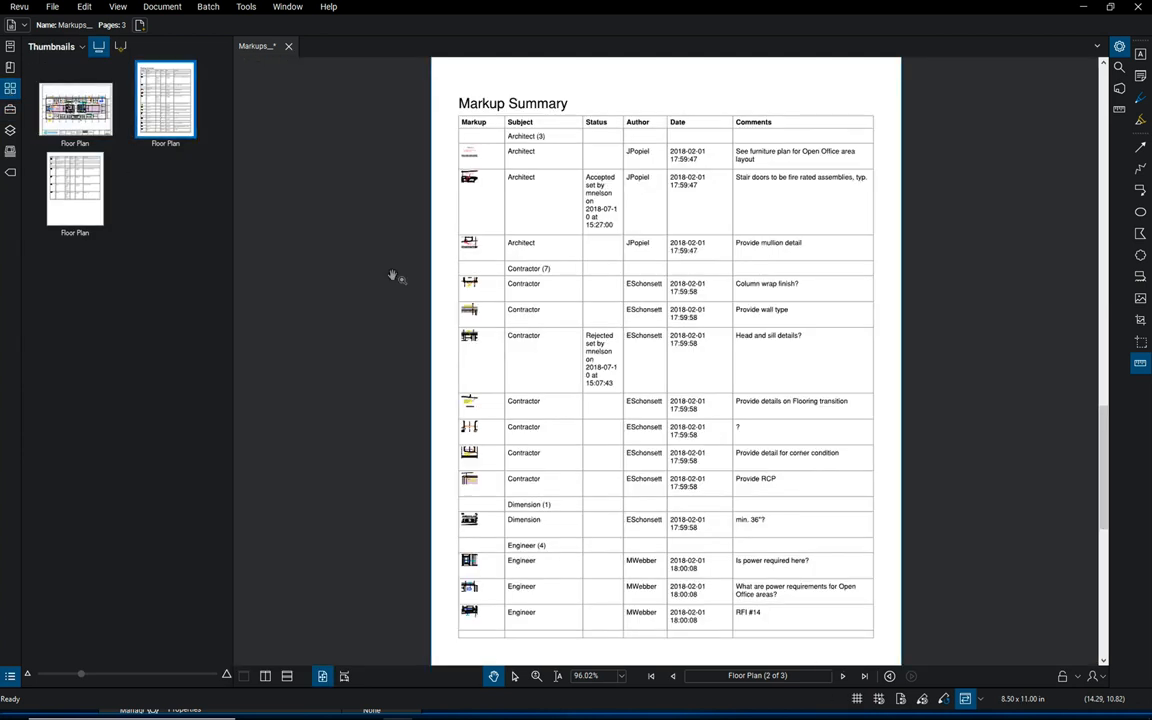